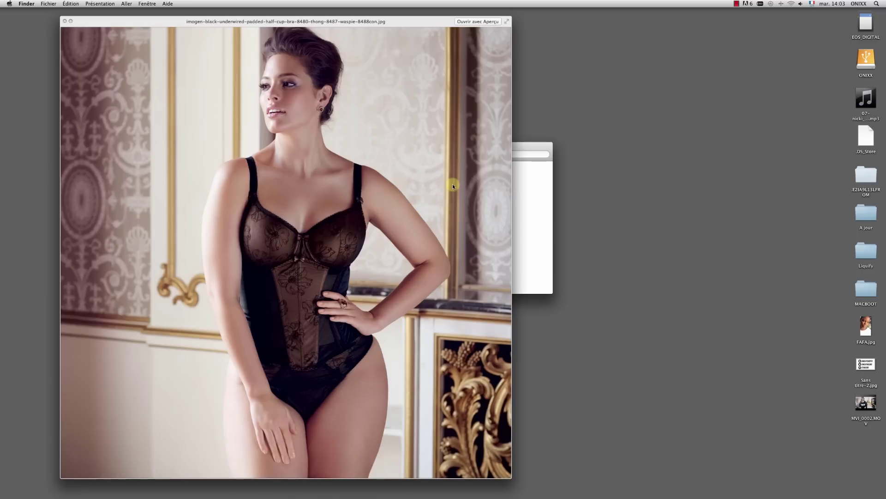
Preview the two model photos in the Liquify folder and compare them.
key("Right")
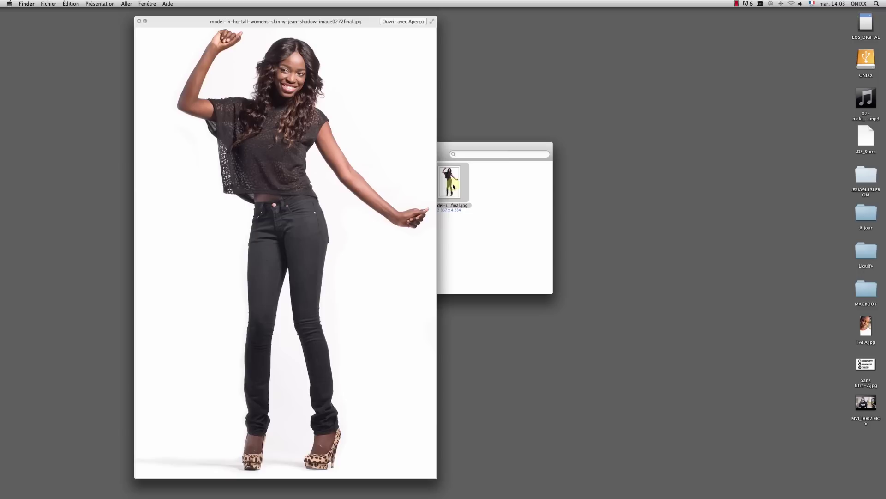
left_click(453, 186)
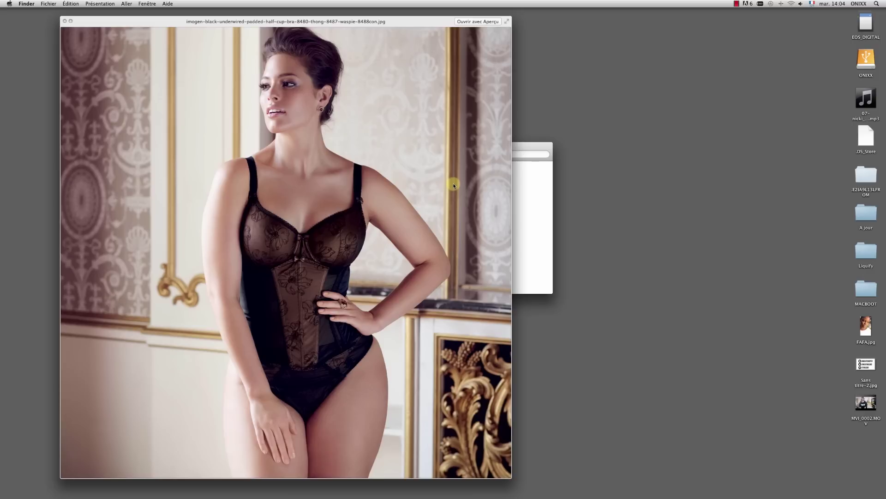
key("space")
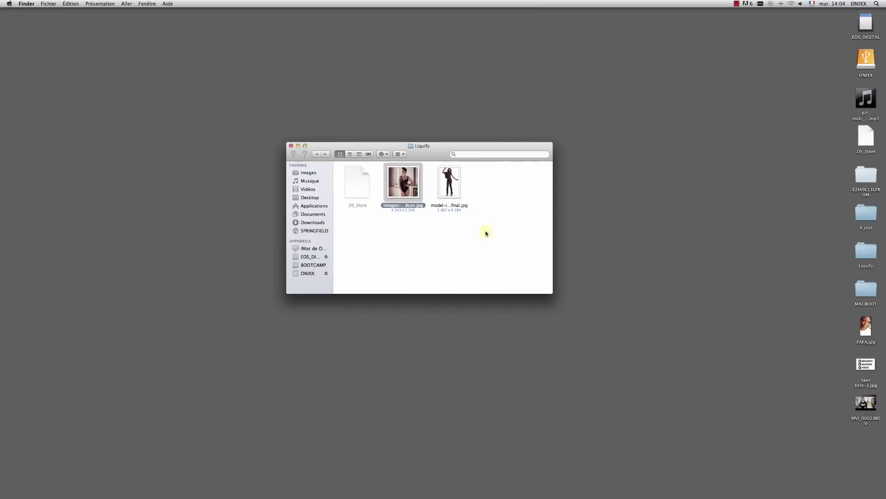
left_click(465, 232)
left_click(446, 189)
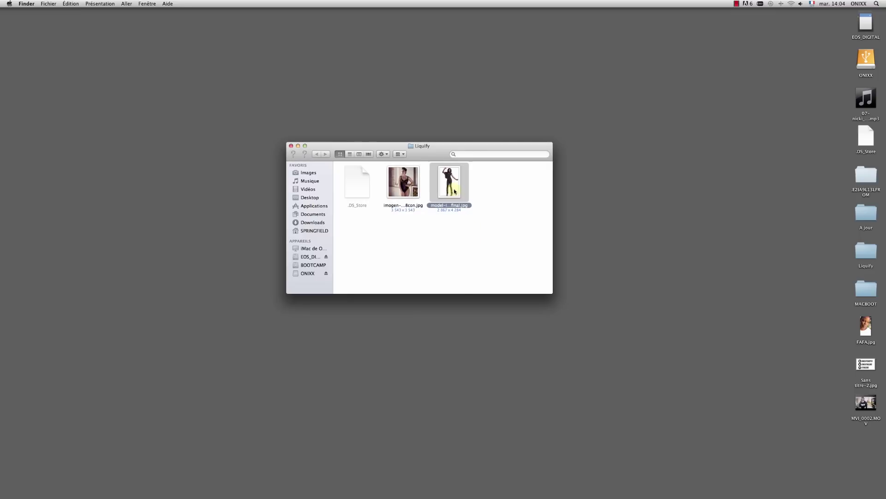
Preview the photo of the model in the black corset and open that file in Photoshop.
left_click(408, 192)
key("space")
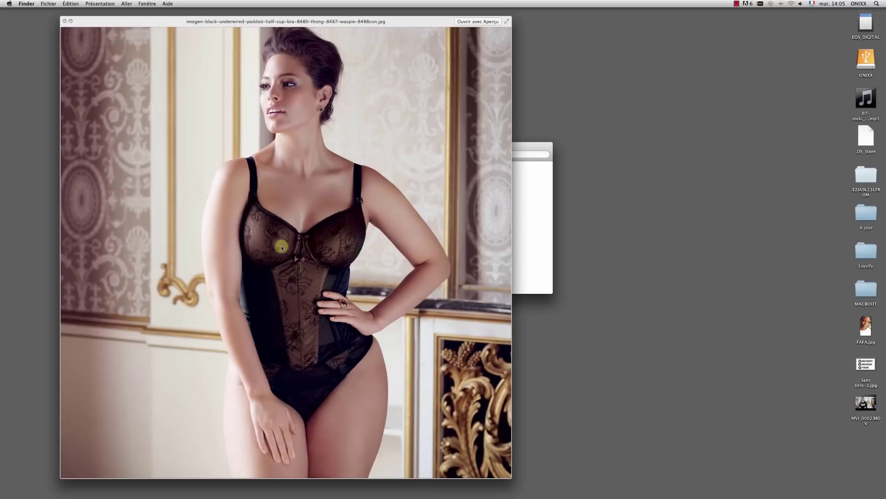
key("space")
mouse_move(403, 183)
left_mouse_down()
mouse_move(519, 485)
mouse_move(556, 481)
mouse_move(415, 480)
left_mouse_up()
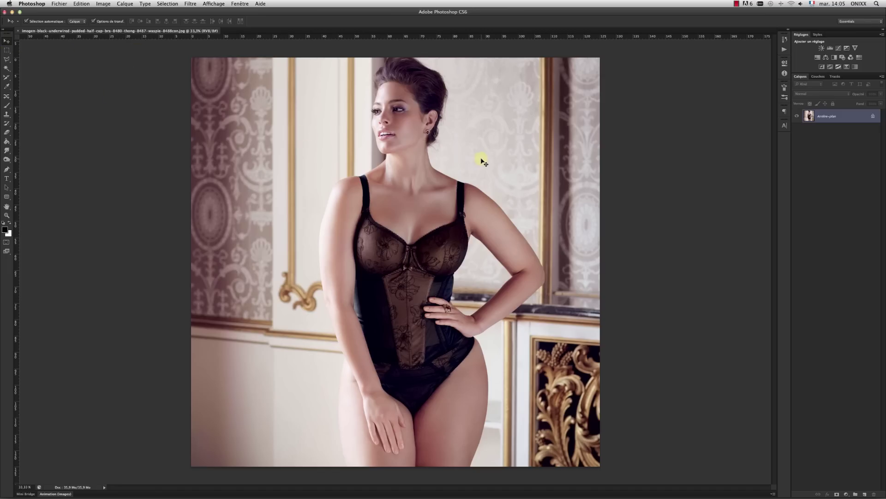
Convert the locked background into a regular layer and rename it "Model base".
left_click(826, 118)
double_click(852, 119)
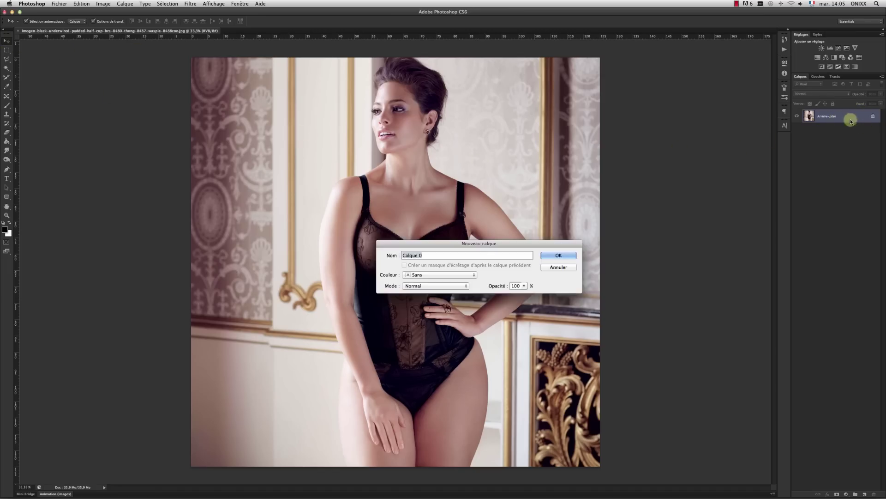
left_click(559, 255)
double_click(825, 116)
type("M")
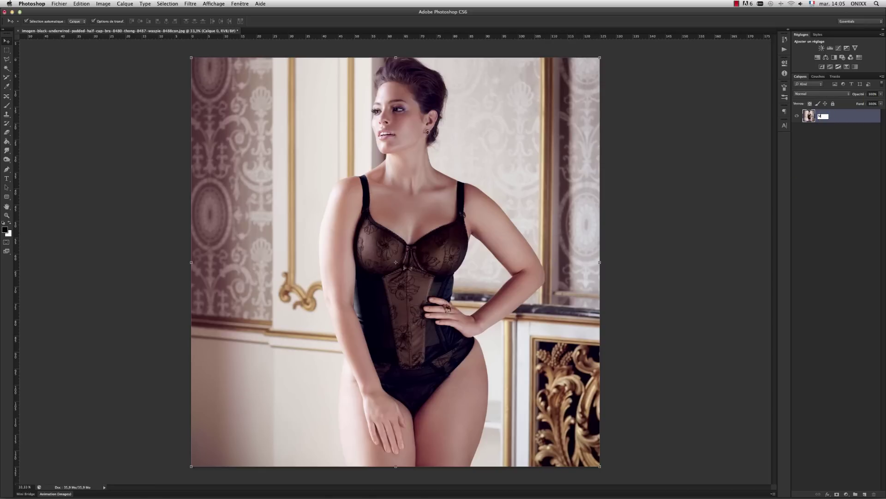
type("odel base")
key("Return")
Duplicate the Model base layer and name the copy "Retouch".
key("super+j")
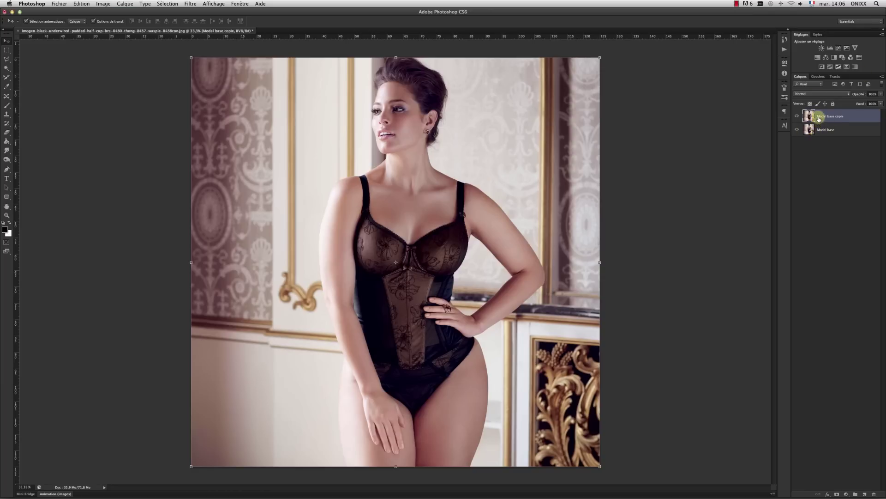
double_click(832, 115)
type("Retouch")
key("Return")
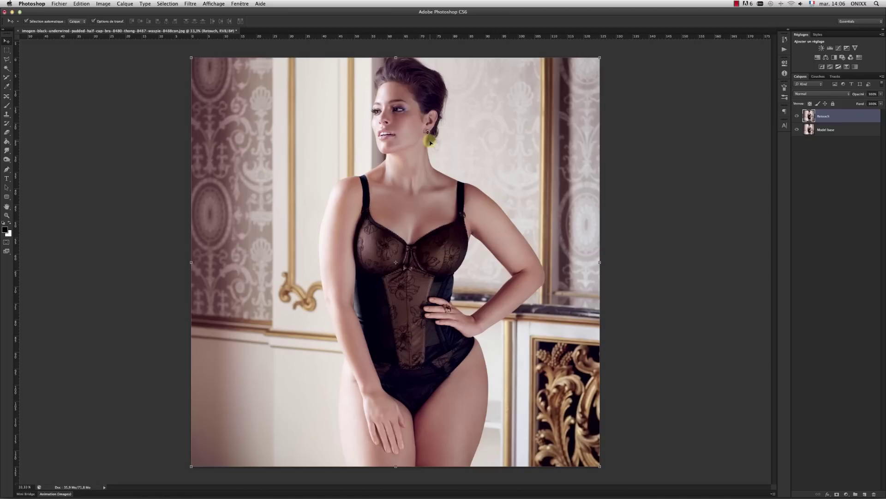
Open the Liquify filter (Fluidité) on the Retouch layer and choose the Forward Warp tool.
left_click(191, 4)
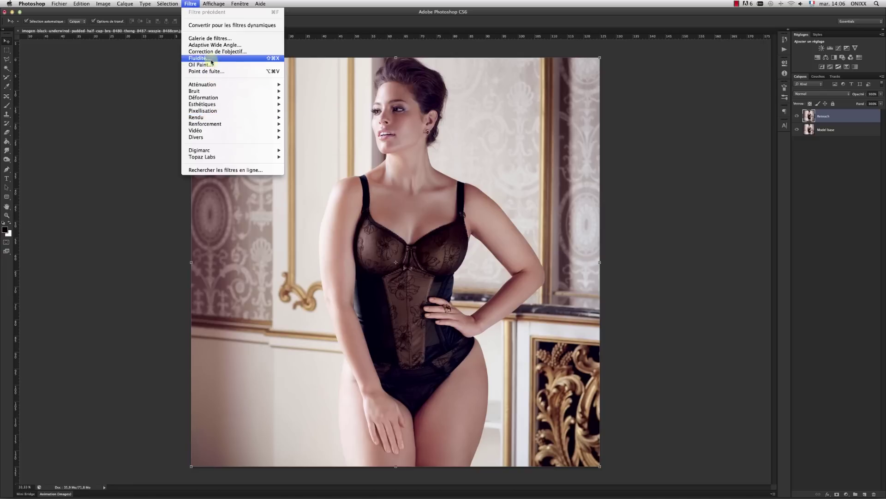
left_click(194, 58)
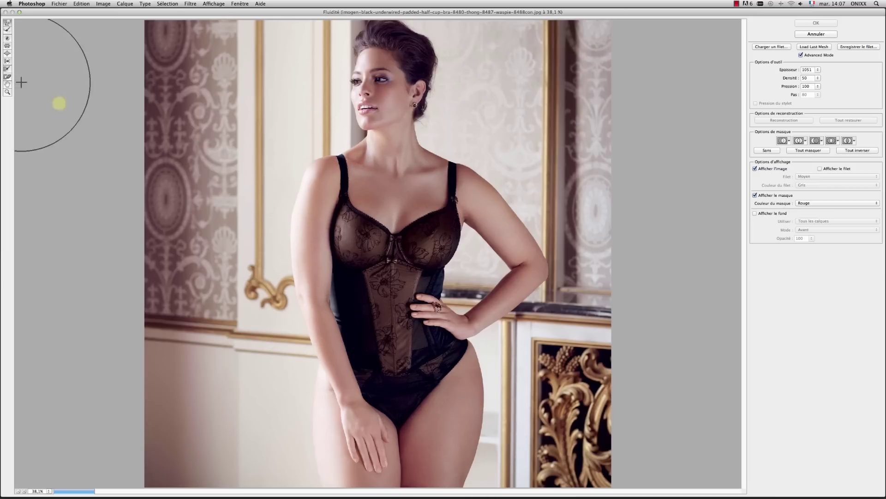
left_click(8, 22)
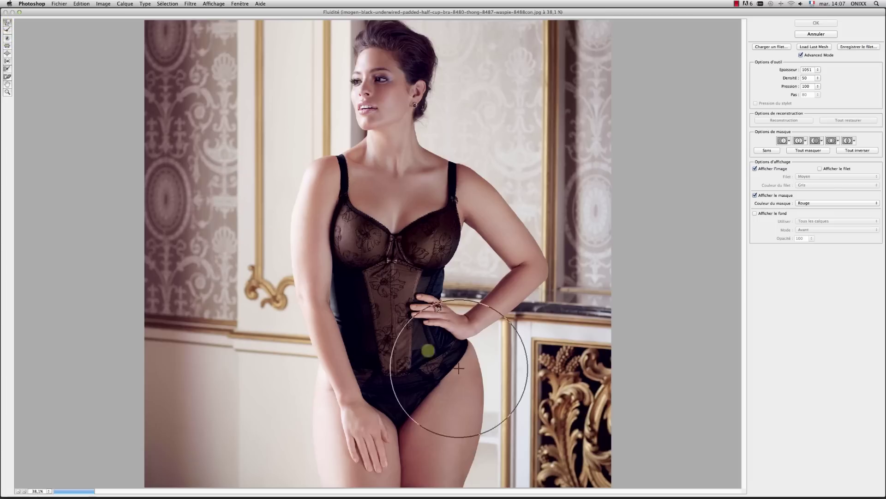
Try pushing the model's hip inward beside the fireplace with Forward Warp, and undo the stroke.
left_click_drag(501, 382, 473, 385)
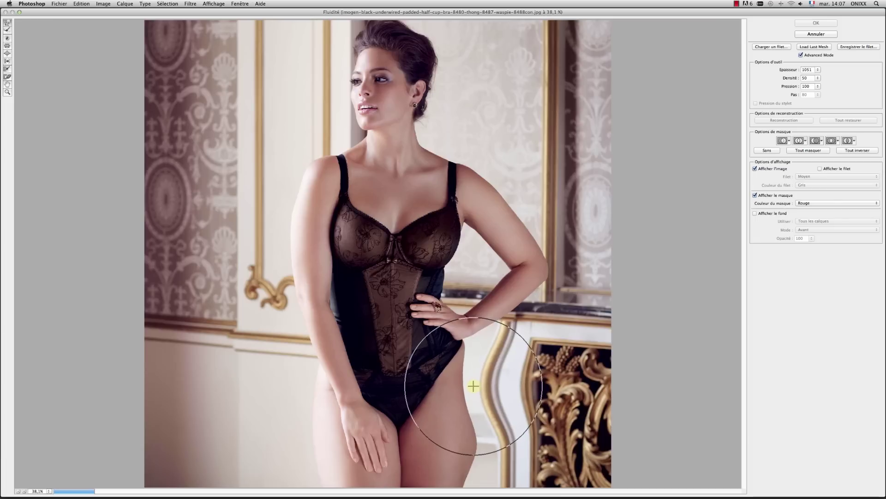
key("super+z")
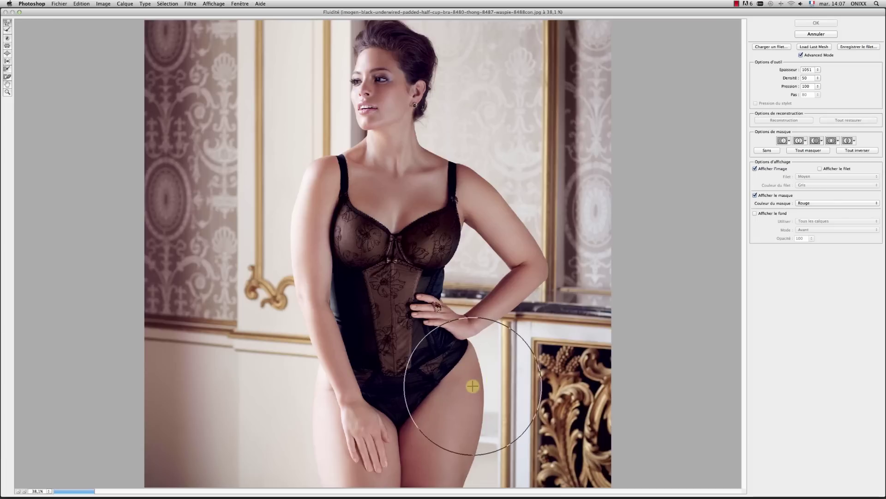
left_click_drag(465, 422, 445, 389)
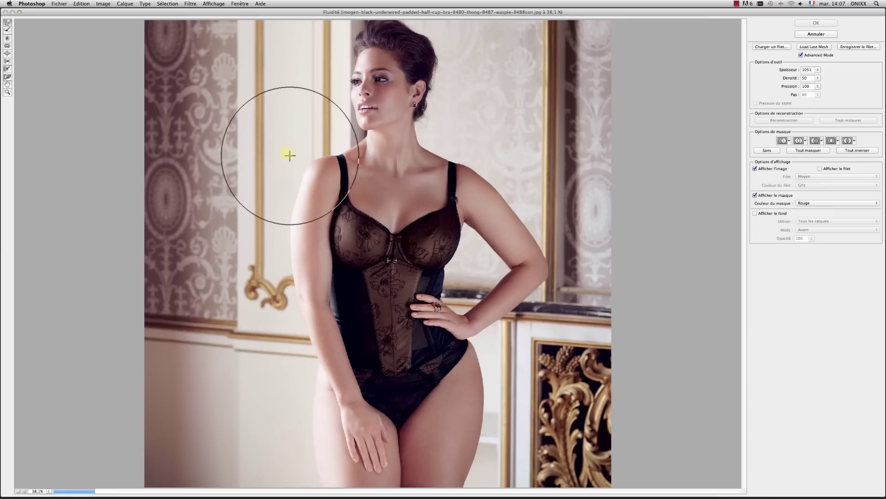
Try the Reconstruct tool with strokes across the hanging arm and corset side, and undo them.
left_click(8, 31)
left_click_drag(326, 261, 357, 296)
left_click_drag(281, 277, 346, 316)
key("super+z")
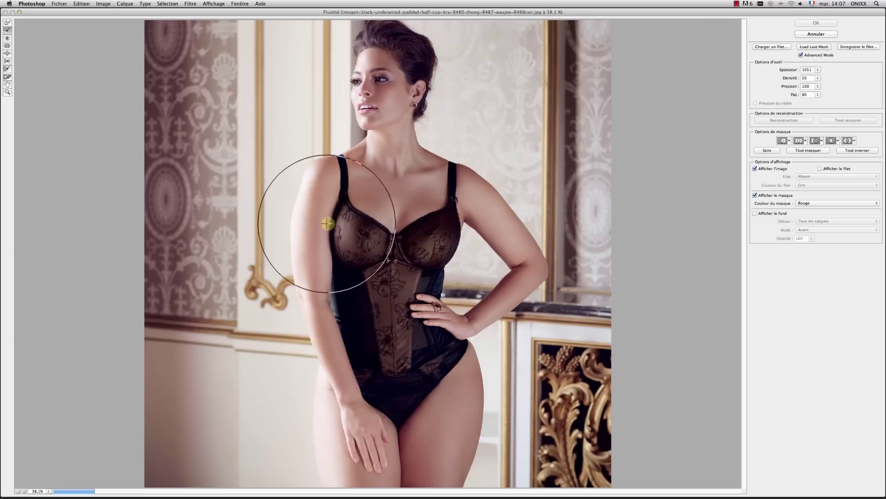
Try the Twirl Clockwise tool on the upper part of the hanging arm, and undo the distortion.
left_click(8, 39)
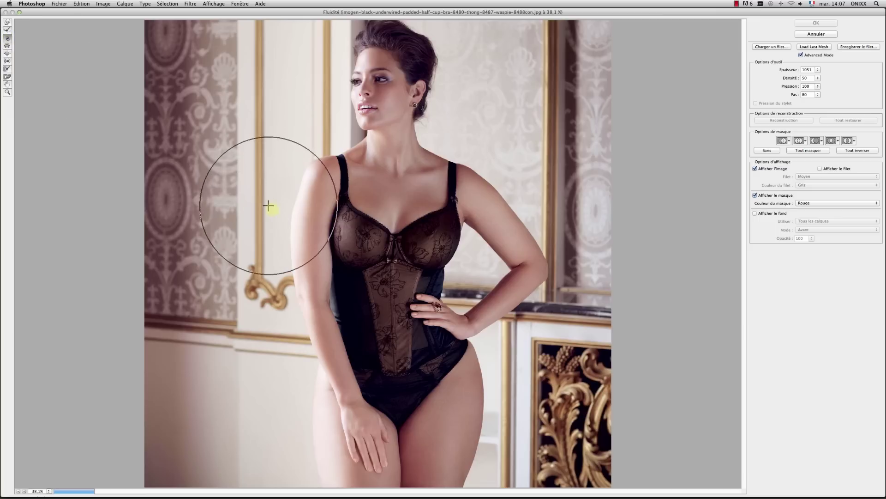
left_click_drag(293, 200, 295, 205)
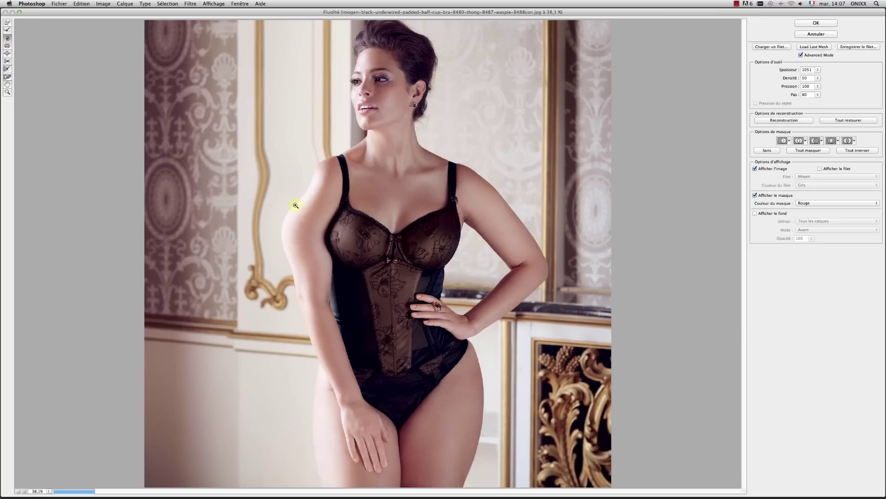
key("super+z")
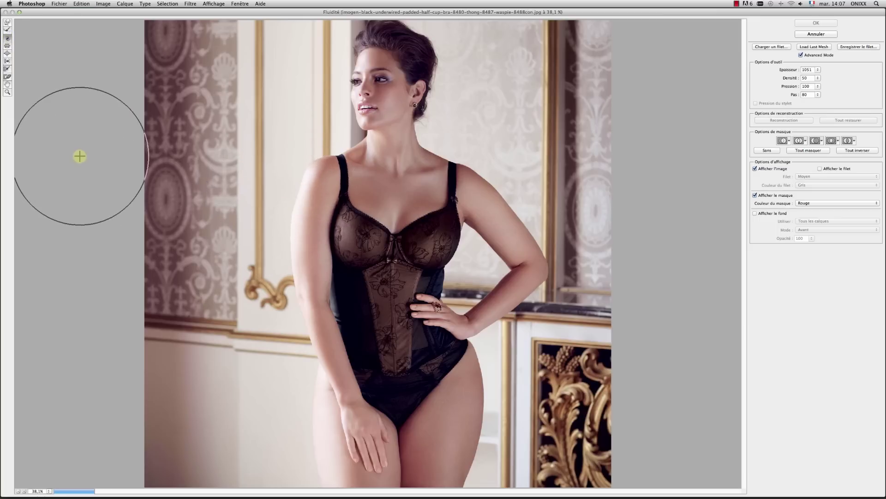
Try shrinking the upper part of the bent arm with the Pucker tool, and undo it.
left_click(7, 46)
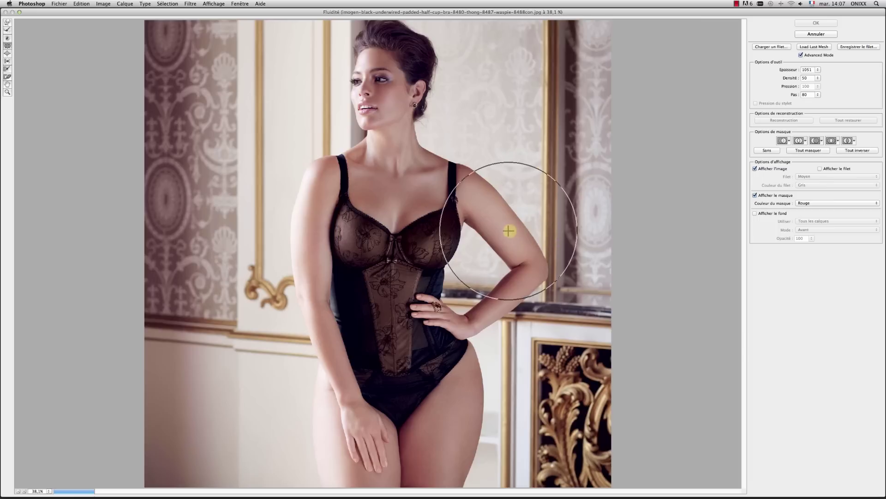
left_click_drag(507, 230, 508, 231)
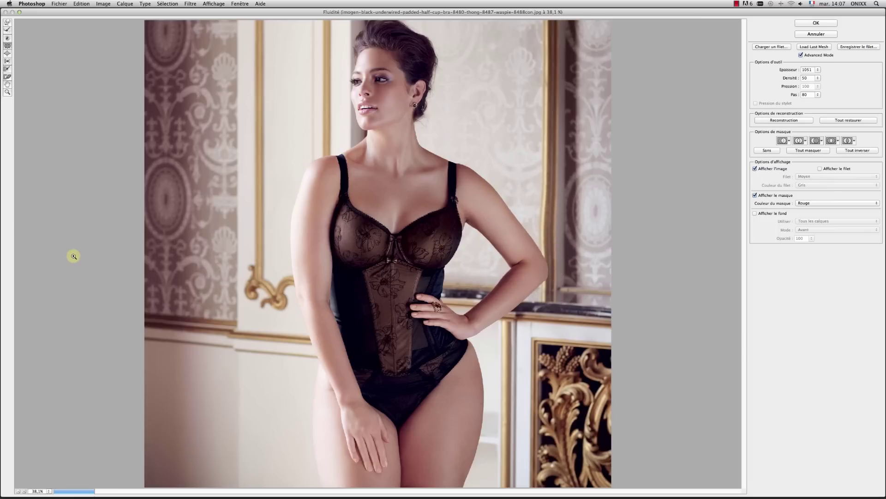
key("super+z")
Try enlarging the upper part of the bent arm with the Bloat tool, and undo it.
left_click(7, 54)
left_click_drag(496, 220, 496, 220)
key("super+z")
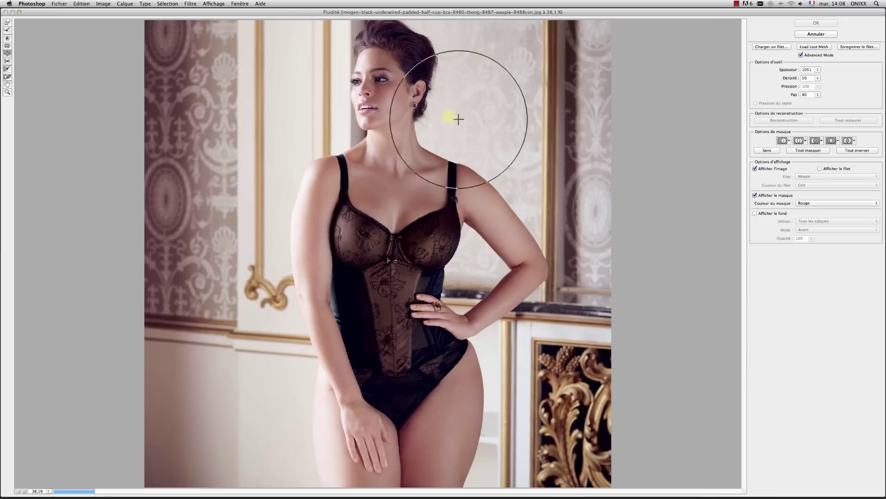
Try the Bloat tool on the bent arm with the brush rate (Pas) set to 16, and undo it.
left_click(819, 95)
left_click_drag(804, 103, 795, 103)
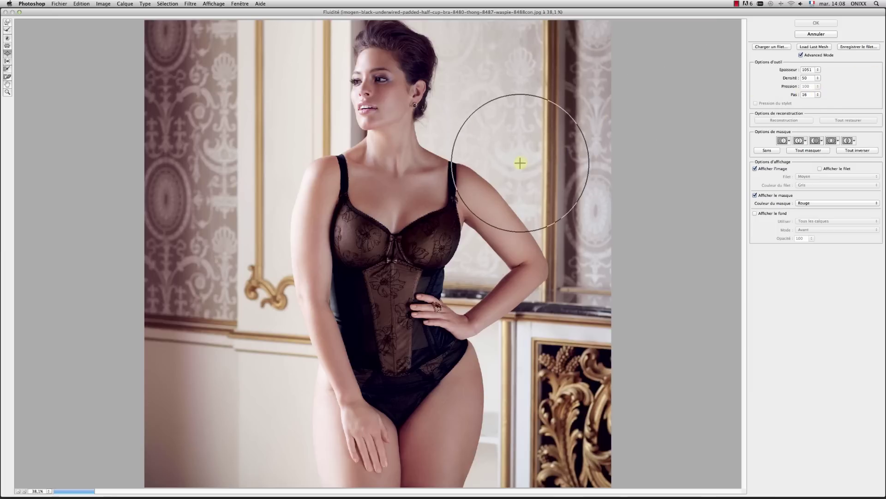
mouse_move(511, 257)
left_mouse_down()
mouse_move(457, 198)
mouse_move(478, 202)
left_mouse_up()
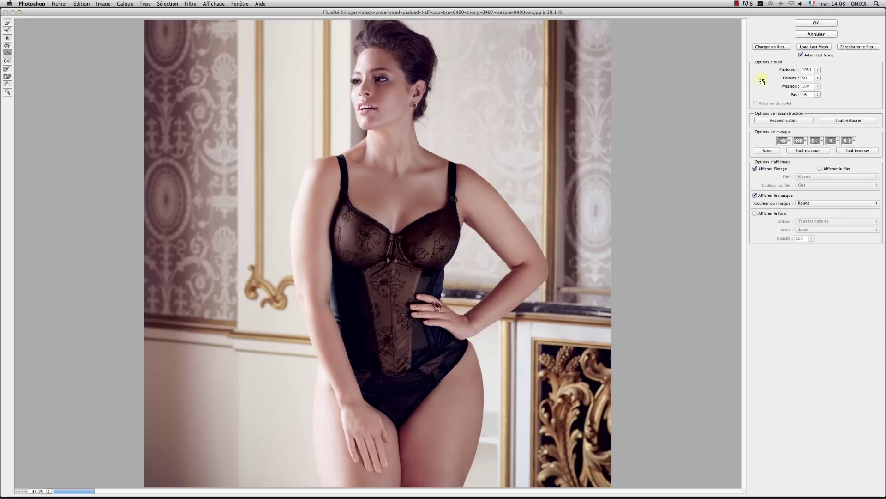
key("super+z")
Try the Bloat tool on the bent arm with a brush rate of 80 and a density of 95, and undo it.
double_click(805, 95)
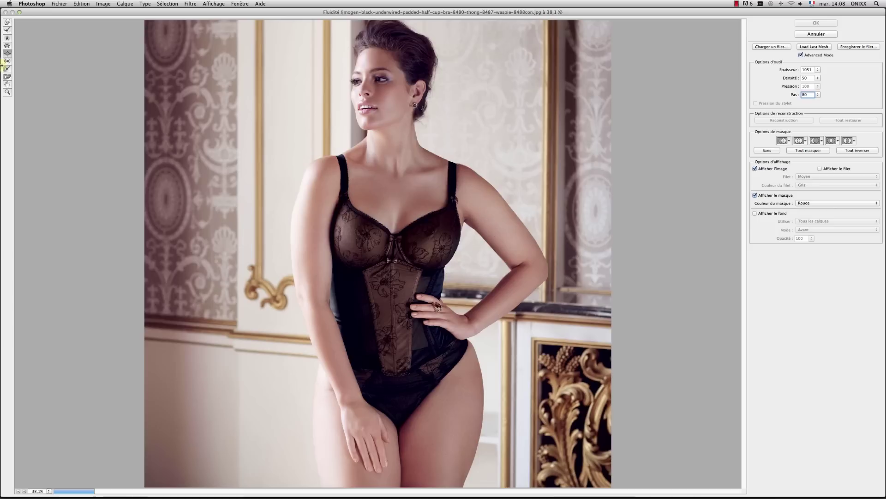
left_click(6, 52)
left_click_drag(804, 86, 819, 87)
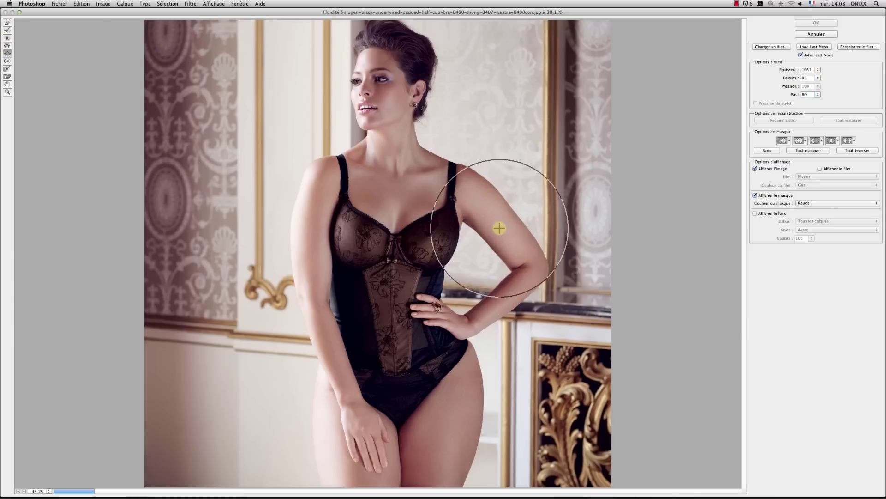
mouse_move(502, 223)
left_mouse_down()
mouse_move(508, 218)
mouse_move(499, 223)
left_mouse_up()
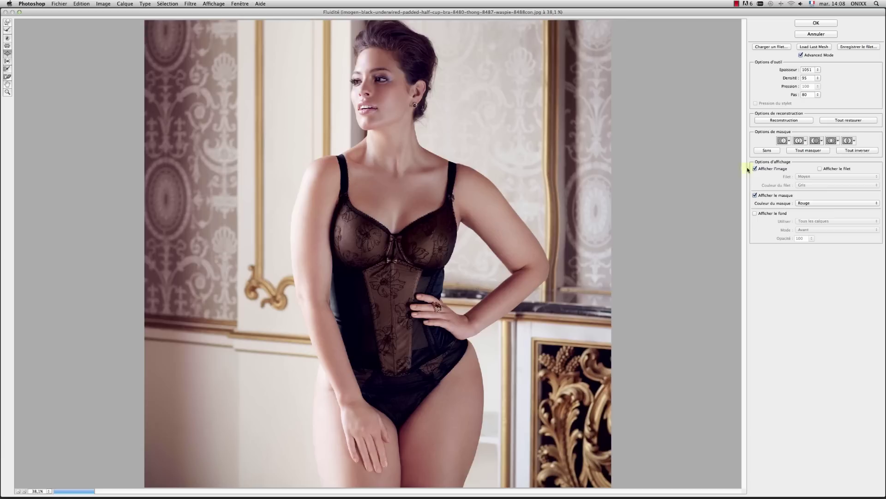
key("super+z")
Test a brush density of 44 on the bent arm, and set the density to 40 and the brush size to 901.
left_click(817, 78)
left_click_drag(807, 87, 799, 87)
left_click(477, 218)
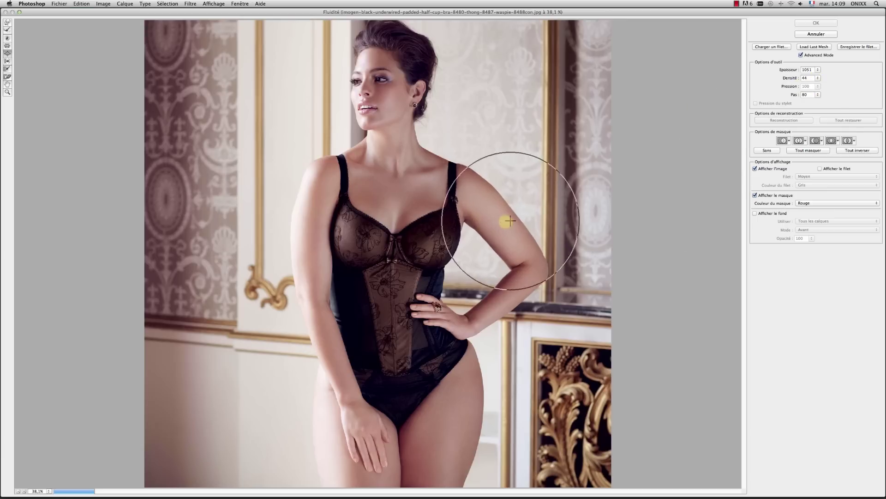
left_click(807, 78)
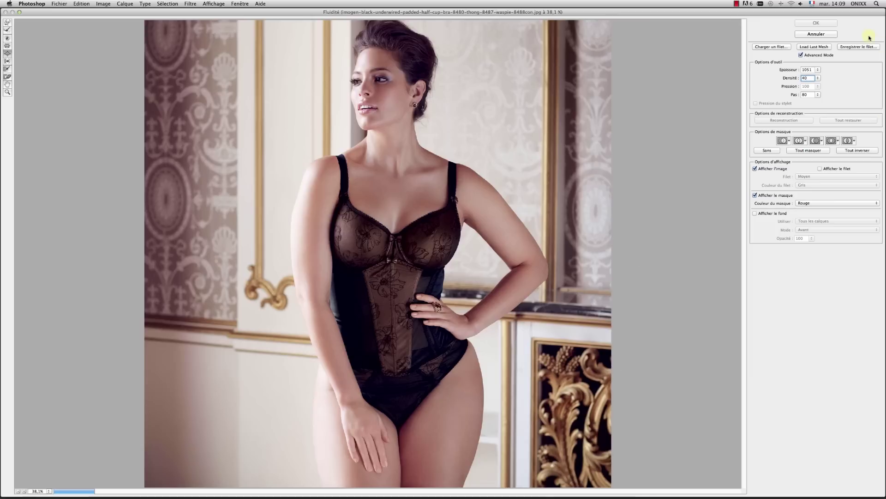
left_click(818, 70)
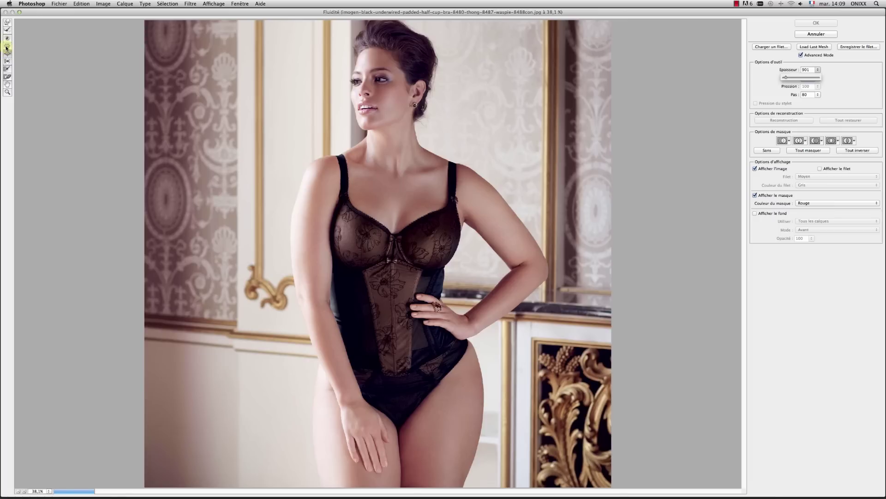
Select the Pucker tool and reduce the brush size to 500 for work on the neck and shoulders.
left_click(8, 46)
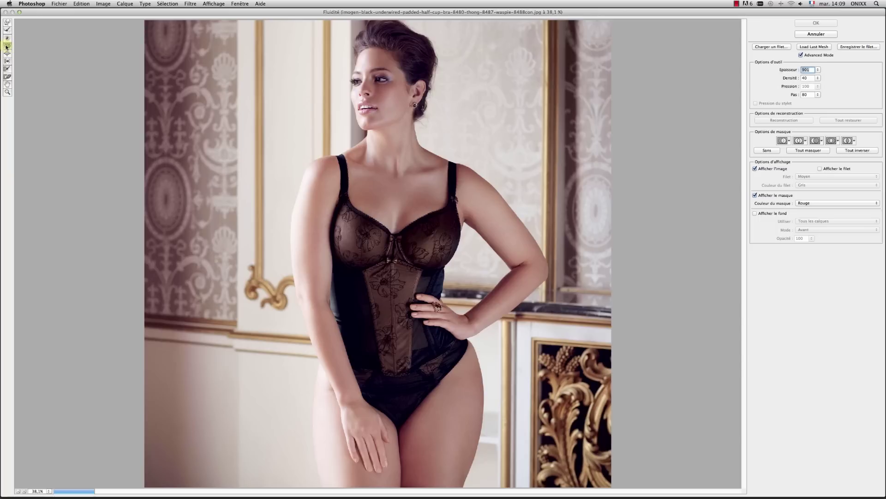
left_click(6, 22)
mouse_move(499, 376)
left_mouse_down()
mouse_move(476, 386)
mouse_move(453, 436)
mouse_move(447, 429)
mouse_move(400, 454)
mouse_move(334, 410)
mouse_move(334, 433)
mouse_move(352, 453)
left_mouse_up()
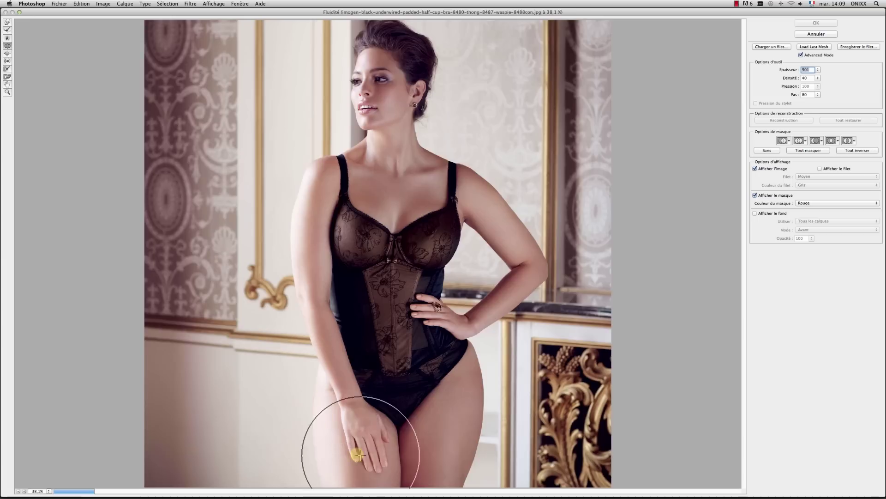
mouse_move(357, 166)
left_mouse_down()
mouse_move(214, 343)
mouse_move(364, 182)
mouse_move(301, 212)
mouse_move(317, 182)
mouse_move(394, 143)
left_mouse_up()
key("super+equal")
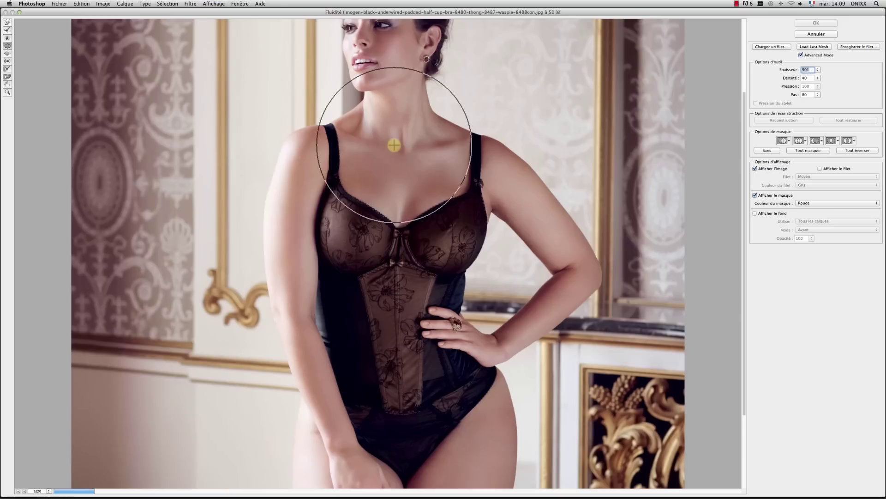
scroll(395, 152, "up", 2)
key("super+equal")
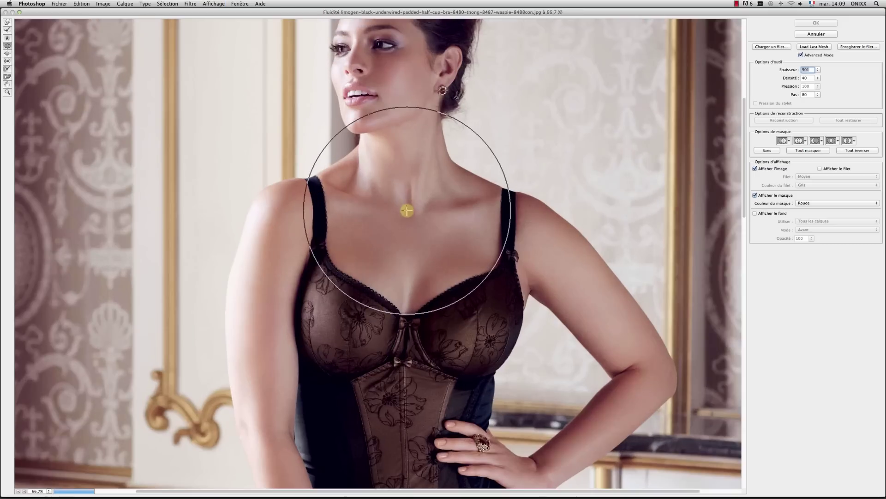
scroll(407, 210, "up", 3)
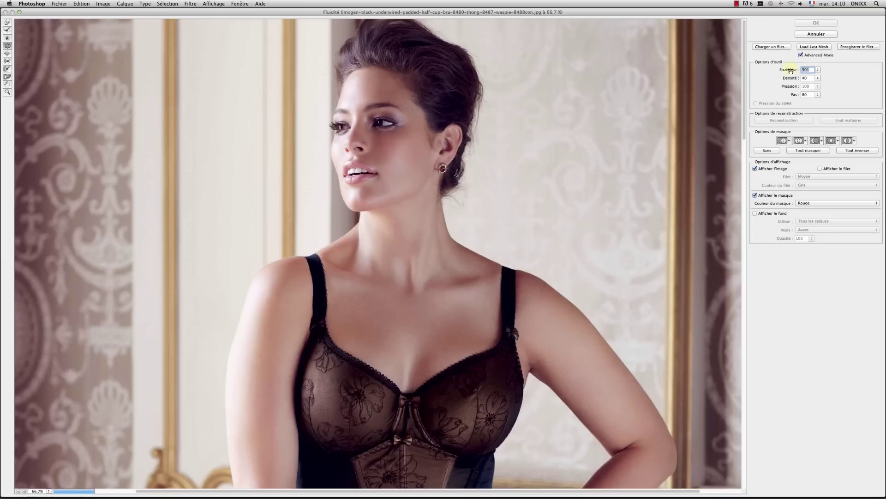
type("700")
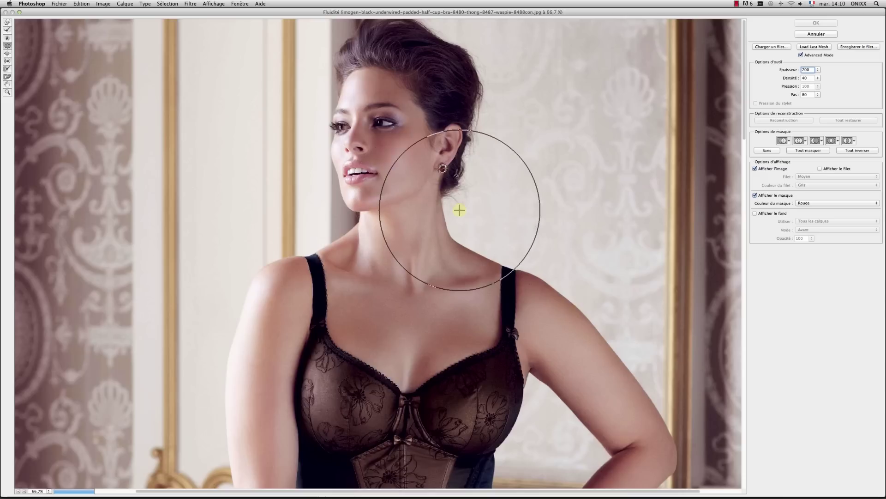
double_click(810, 70)
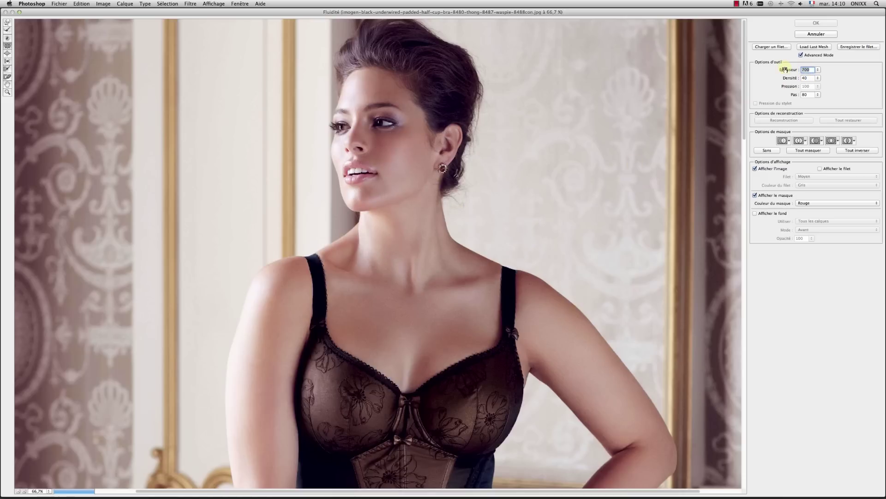
mouse_move(428, 233)
left_mouse_down()
mouse_move(453, 223)
mouse_move(431, 226)
left_mouse_up()
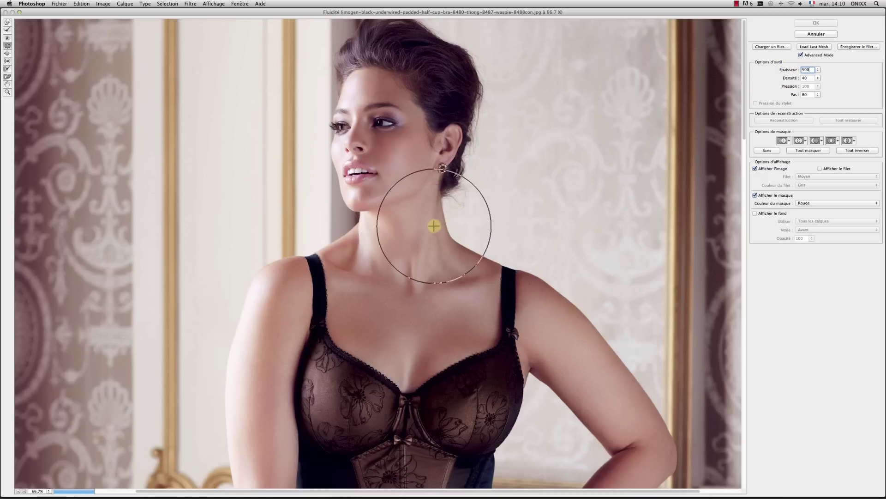
Slim both sides of the neck and refine the shoulder line with the Forward Warp tool.
left_click(8, 23)
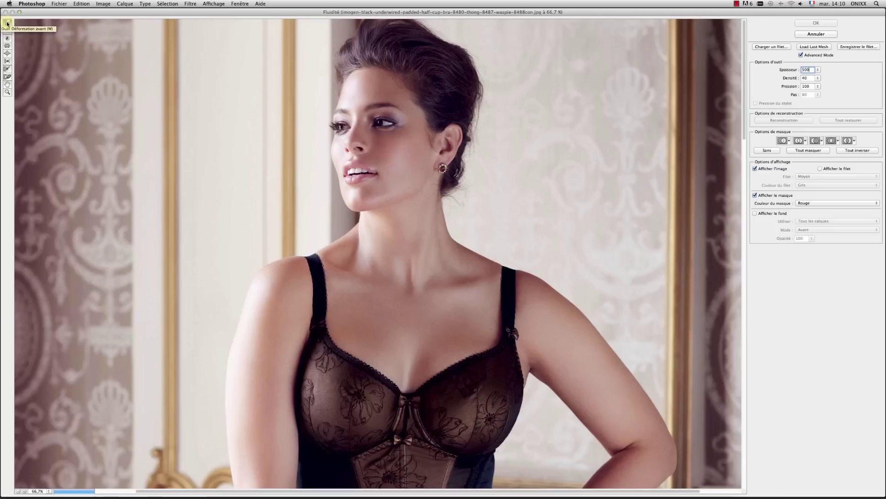
mouse_move(459, 216)
left_mouse_down()
mouse_move(426, 231)
mouse_move(445, 251)
mouse_move(378, 241)
mouse_move(385, 245)
mouse_move(384, 234)
mouse_move(360, 244)
mouse_move(381, 227)
mouse_move(393, 232)
mouse_move(461, 309)
mouse_move(385, 266)
mouse_move(382, 251)
mouse_move(380, 259)
mouse_move(390, 242)
mouse_move(451, 269)
mouse_move(418, 215)
mouse_move(411, 230)
mouse_move(433, 255)
mouse_move(434, 242)
mouse_move(458, 262)
left_mouse_up()
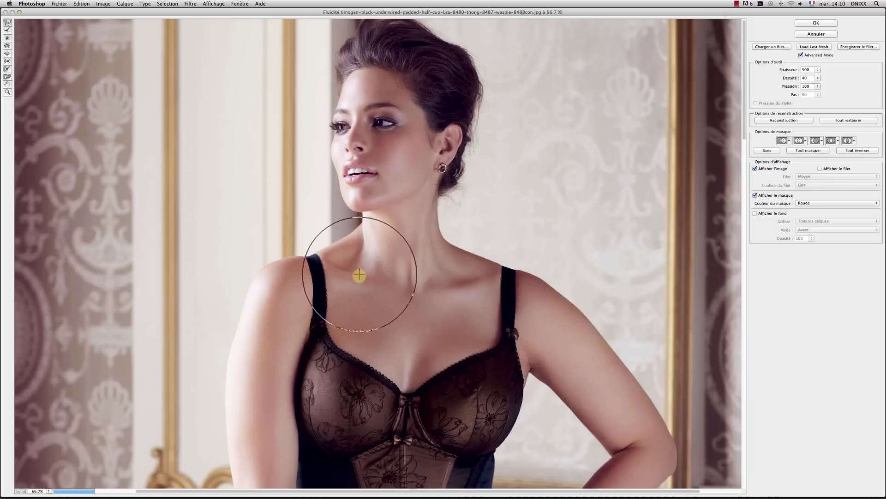
left_click_drag(363, 272, 335, 252)
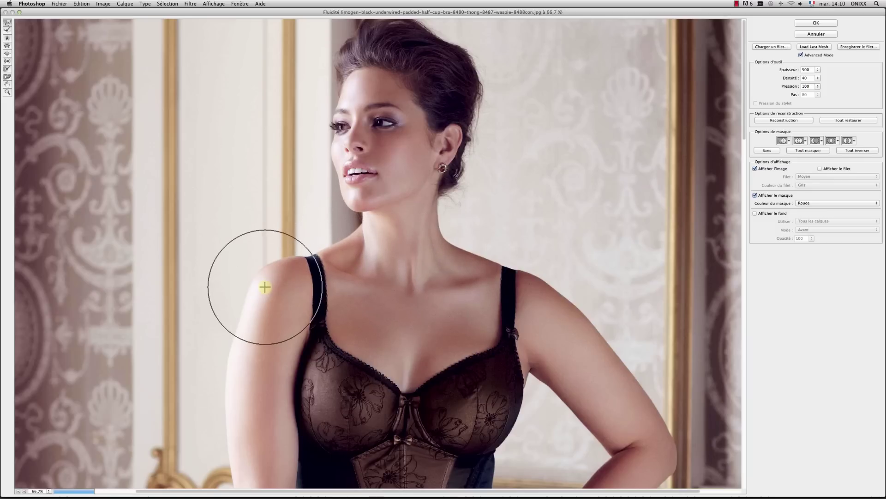
left_click_drag(397, 241, 397, 241)
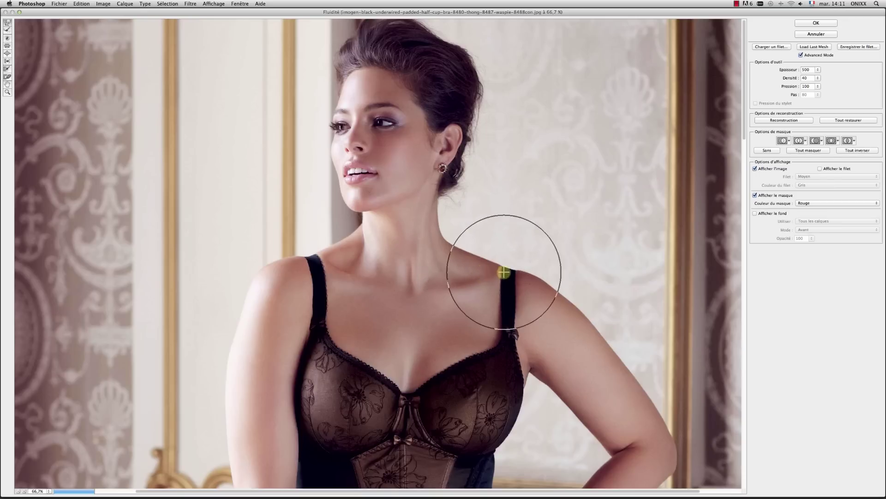
left_click(353, 269)
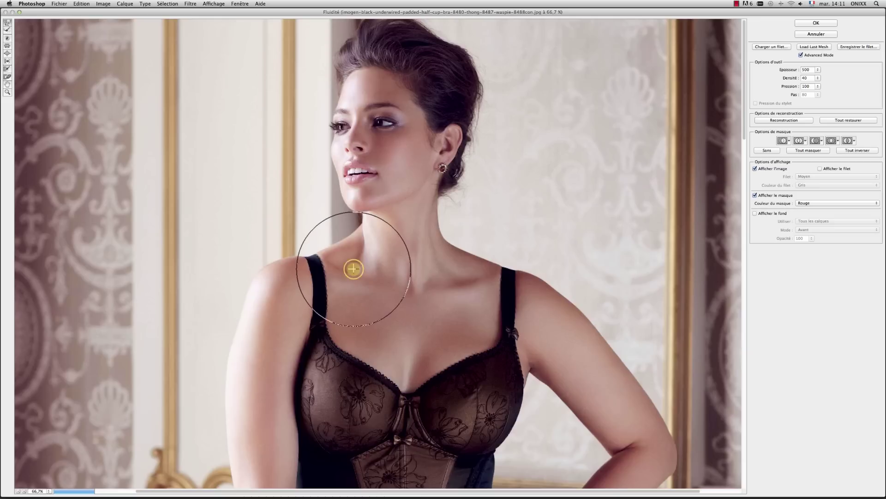
left_click_drag(353, 269, 348, 262)
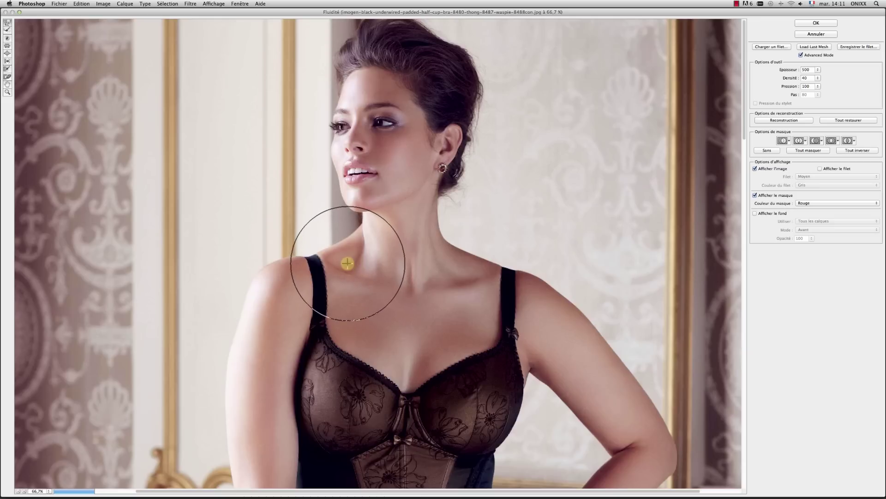
left_click_drag(528, 288, 527, 290)
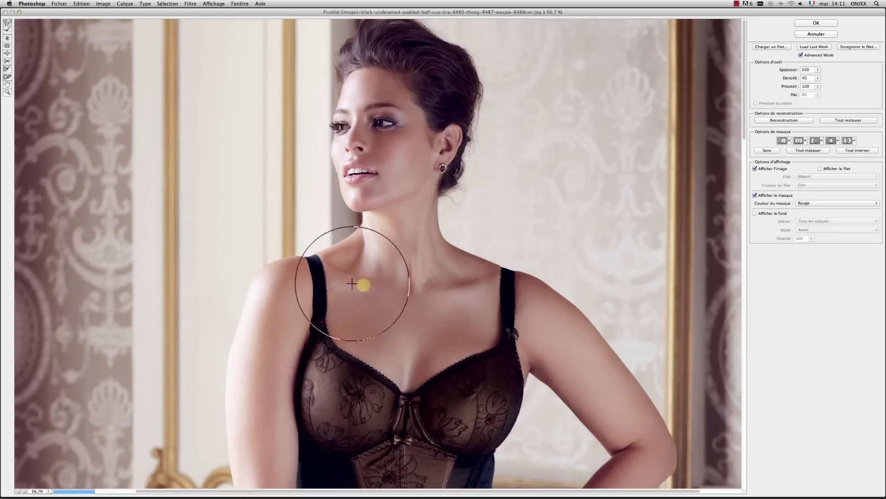
Set the brush size to 300 and refine the contour between the neck and shoulder with the Forward Warp tool.
mouse_move(280, 277)
left_mouse_down()
mouse_move(275, 283)
mouse_move(340, 231)
mouse_move(364, 233)
mouse_move(345, 206)
mouse_move(339, 121)
mouse_move(319, 97)
mouse_move(322, 159)
mouse_move(341, 105)
mouse_move(336, 154)
mouse_move(366, 192)
mouse_move(432, 157)
mouse_move(396, 188)
mouse_move(340, 166)
mouse_move(400, 144)
mouse_move(419, 222)
mouse_move(367, 181)
mouse_move(380, 124)
mouse_move(339, 123)
mouse_move(443, 141)
mouse_move(86, 230)
left_mouse_up()
left_click(421, 153)
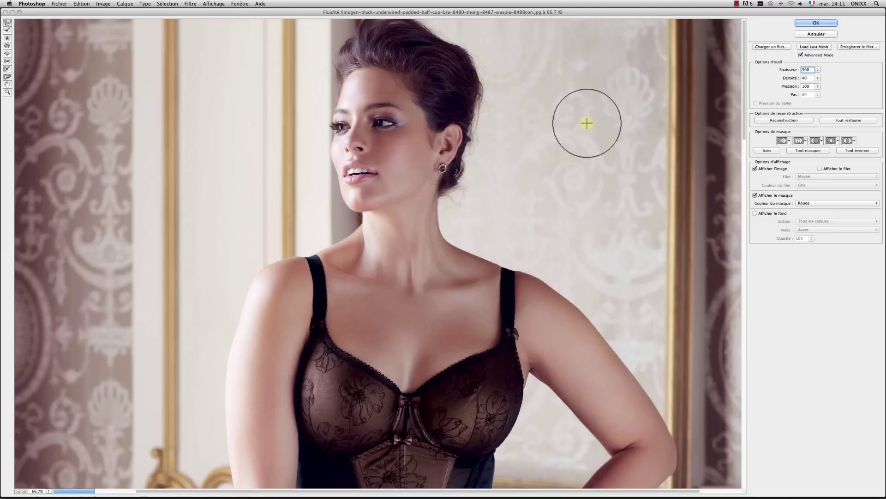
left_click(7, 46)
mouse_move(437, 150)
left_mouse_down()
mouse_move(450, 135)
mouse_move(394, 170)
left_mouse_up()
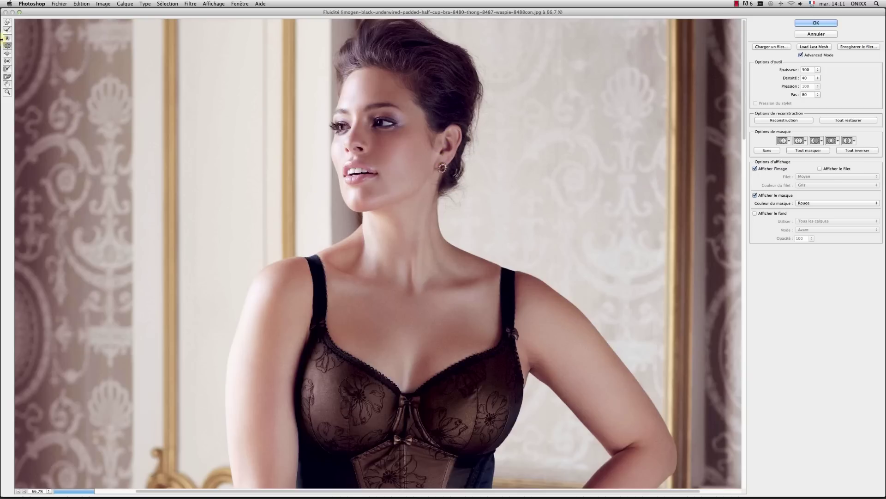
left_click_drag(481, 335, 451, 318)
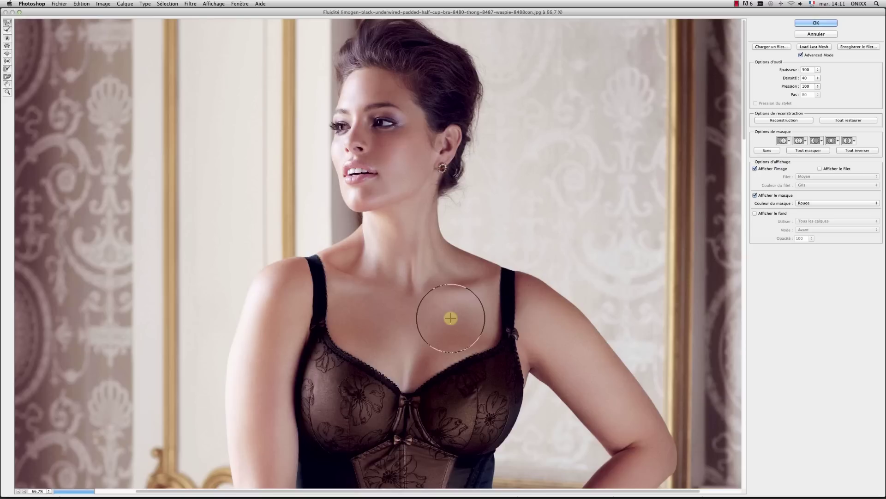
mouse_move(451, 318)
left_mouse_down()
mouse_move(447, 148)
mouse_move(422, 191)
mouse_move(296, 198)
mouse_move(321, 171)
mouse_move(340, 207)
mouse_move(364, 124)
mouse_move(345, 151)
mouse_move(369, 183)
mouse_move(403, 141)
mouse_move(388, 112)
mouse_move(370, 134)
mouse_move(344, 185)
mouse_move(385, 160)
mouse_move(383, 140)
mouse_move(404, 130)
mouse_move(395, 113)
mouse_move(368, 111)
mouse_move(415, 113)
mouse_move(389, 103)
mouse_move(405, 134)
mouse_move(382, 179)
mouse_move(355, 183)
mouse_move(418, 213)
mouse_move(428, 210)
mouse_move(416, 212)
mouse_move(434, 185)
left_mouse_up()
scroll(425, 208, "down", 10)
scroll(422, 204, "up", 10)
scroll(422, 206, "down", 2)
scroll(422, 211, "right", 5)
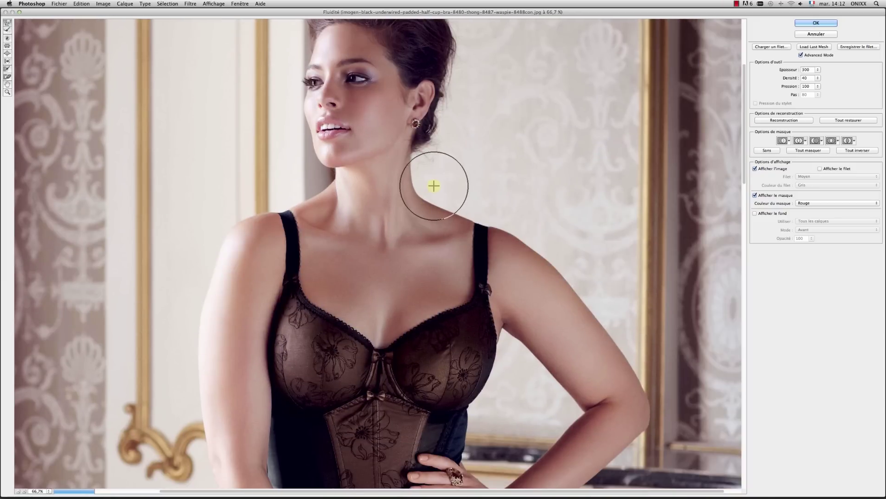
left_click_drag(434, 185, 467, 189)
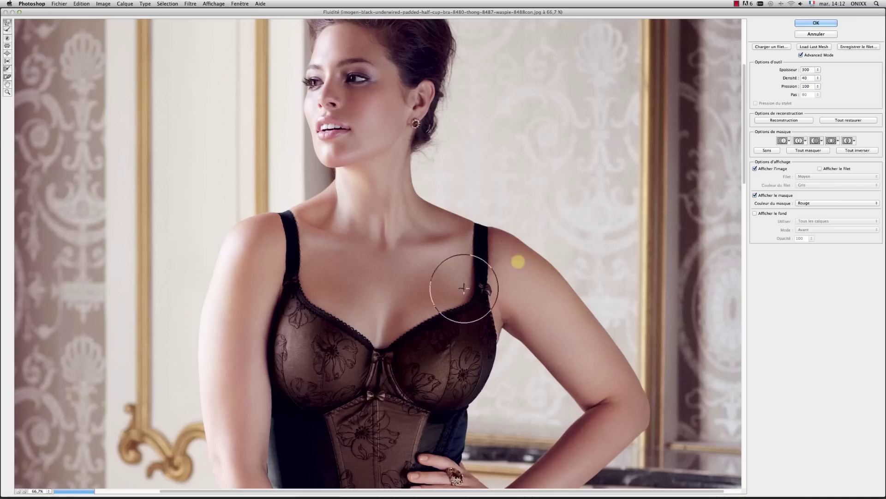
mouse_move(461, 283)
left_mouse_down()
mouse_move(384, 325)
mouse_move(289, 297)
mouse_move(489, 301)
mouse_move(518, 267)
mouse_move(510, 233)
mouse_move(578, 318)
mouse_move(527, 245)
mouse_move(570, 287)
mouse_move(576, 309)
mouse_move(529, 267)
mouse_move(576, 282)
mouse_move(595, 331)
mouse_move(596, 384)
mouse_move(561, 421)
mouse_move(548, 430)
mouse_move(465, 362)
left_mouse_up()
Slim the bent arm from the upper arm to the elbow with the Pucker tool at a brush size of 700.
scroll(468, 359, "down", 5)
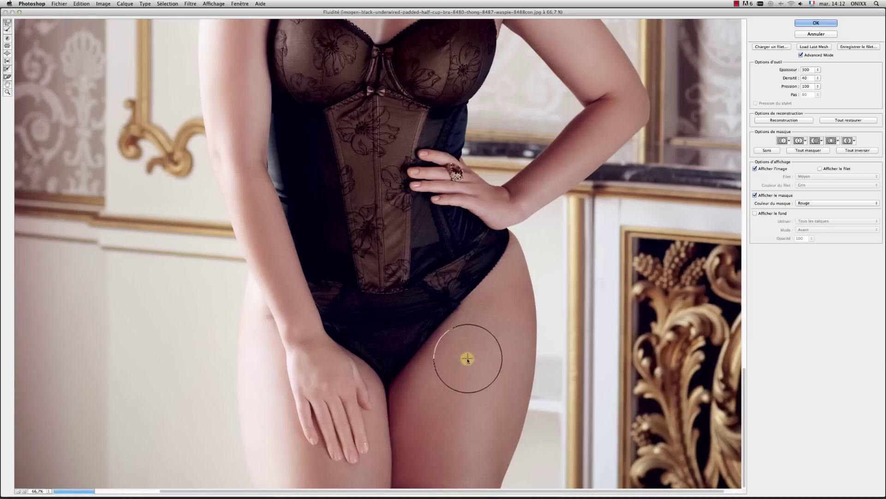
scroll(253, 293, "up", 8)
scroll(255, 343, "down", 4)
mouse_move(256, 340)
left_mouse_down()
mouse_move(250, 134)
mouse_move(244, 130)
mouse_move(219, 204)
mouse_move(222, 270)
mouse_move(212, 264)
mouse_move(224, 117)
mouse_move(207, 207)
mouse_move(218, 255)
mouse_move(672, 205)
mouse_move(563, 167)
mouse_move(545, 134)
mouse_move(626, 231)
left_mouse_up()
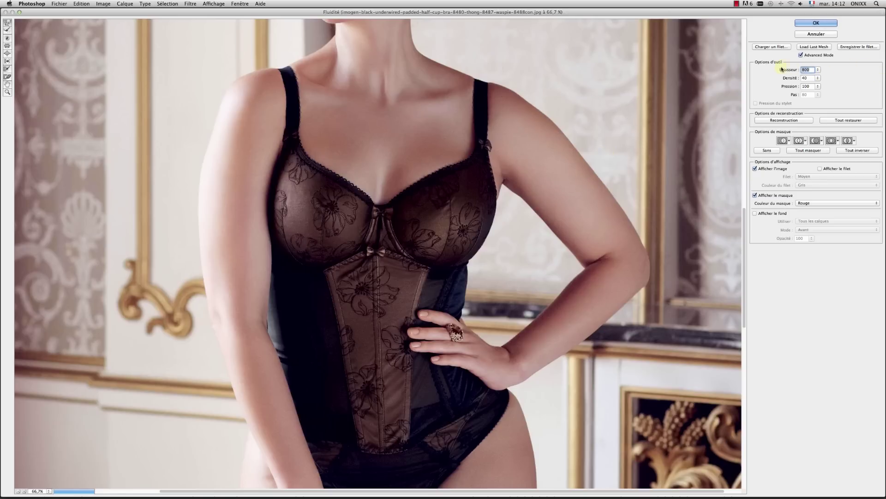
left_click_drag(544, 158, 555, 188)
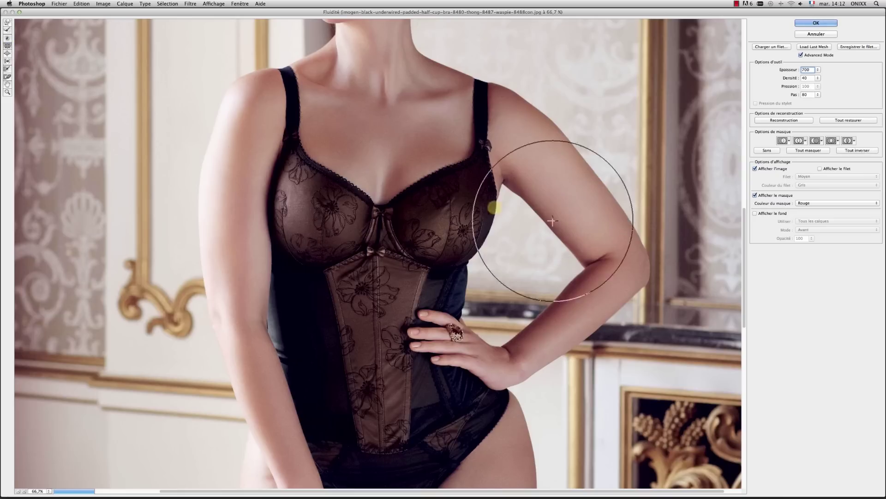
left_click_drag(531, 153, 527, 144)
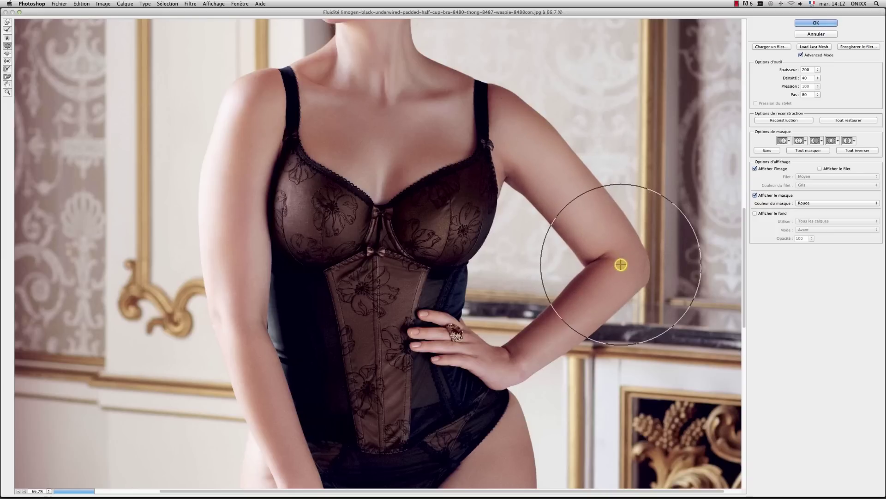
mouse_move(597, 247)
left_mouse_down()
mouse_move(527, 153)
mouse_move(610, 272)
mouse_move(592, 305)
mouse_move(513, 360)
mouse_move(573, 333)
mouse_move(582, 320)
mouse_move(519, 359)
mouse_move(567, 334)
mouse_move(543, 335)
mouse_move(572, 326)
mouse_move(564, 323)
mouse_move(609, 267)
mouse_move(637, 263)
mouse_move(599, 238)
mouse_move(521, 136)
mouse_move(494, 245)
left_mouse_up()
Slim the hanging arm from the shoulder downward with the Pucker tool, keeping the brush size of 700.
left_click(869, 296)
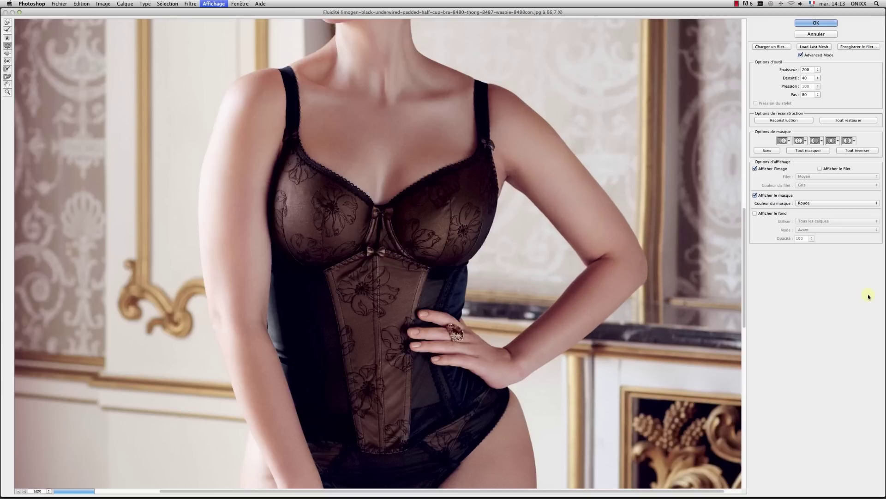
key("super+minus")
key("super+minus")
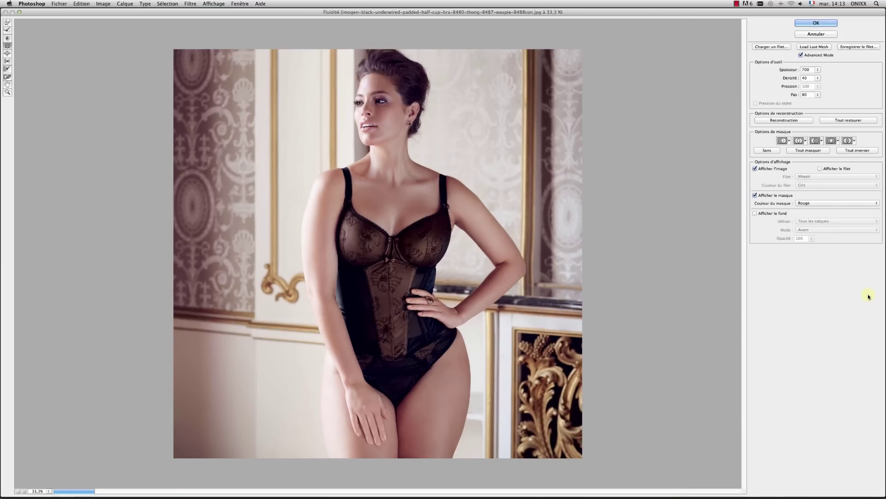
key("super+plus")
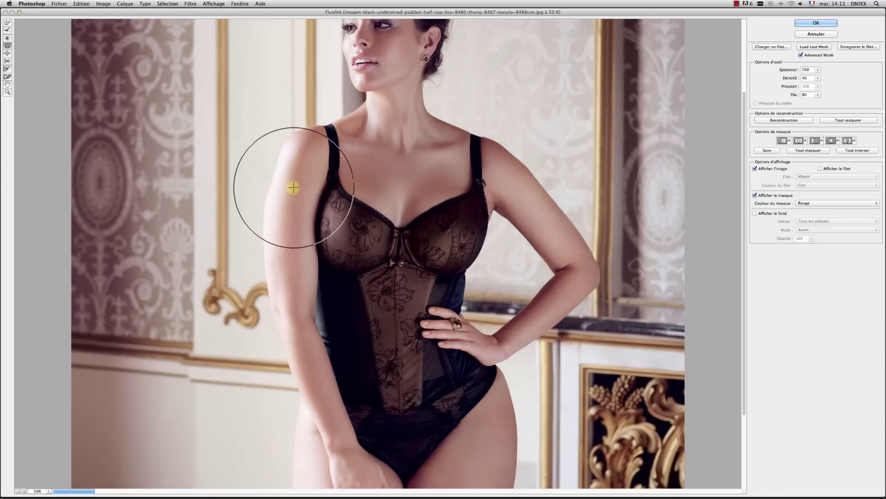
mouse_move(290, 211)
left_mouse_down()
mouse_move(311, 227)
mouse_move(290, 279)
mouse_move(293, 304)
mouse_move(297, 210)
mouse_move(328, 228)
mouse_move(306, 184)
left_mouse_up()
mouse_move(298, 195)
left_mouse_down()
mouse_move(293, 277)
mouse_move(326, 174)
mouse_move(313, 157)
mouse_move(317, 178)
mouse_move(316, 153)
mouse_move(310, 156)
left_mouse_up()
mouse_move(305, 287)
left_mouse_down()
mouse_move(324, 419)
mouse_move(319, 401)
mouse_move(337, 443)
mouse_move(302, 338)
mouse_move(310, 182)
mouse_move(336, 372)
mouse_move(318, 402)
mouse_move(276, 293)
mouse_move(282, 201)
mouse_move(300, 175)
mouse_move(342, 357)
mouse_move(342, 418)
mouse_move(300, 250)
mouse_move(333, 186)
mouse_move(370, 261)
mouse_move(399, 283)
left_mouse_up()
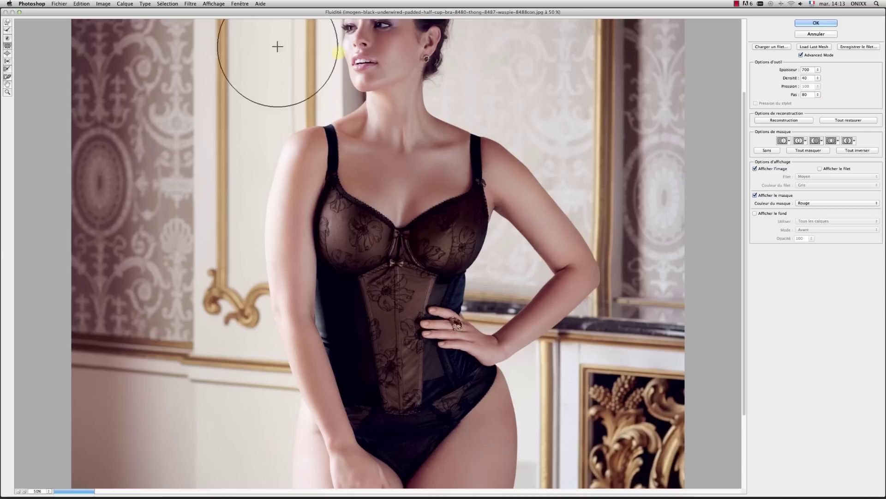
left_click_drag(261, 200, 253, 243)
Push the contours of both arms inward with the Forward Warp tool at a brush size of 500.
left_click(814, 51)
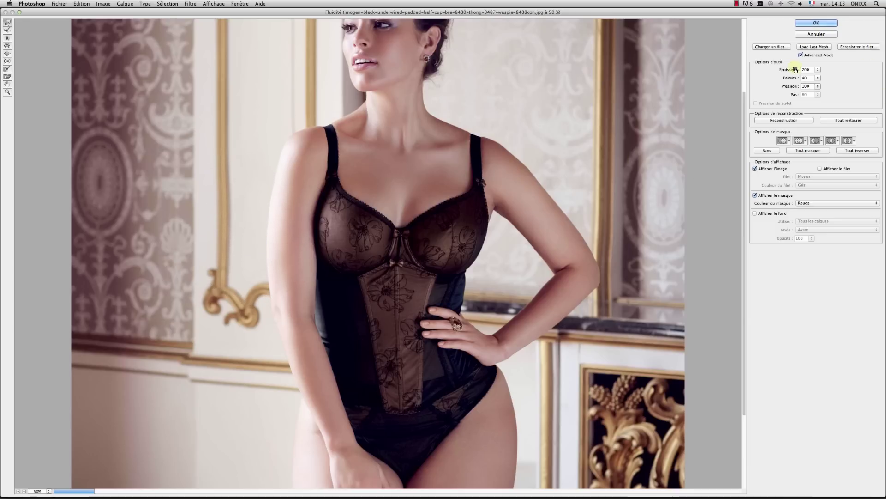
mouse_move(295, 212)
left_mouse_down()
mouse_move(260, 249)
mouse_move(254, 194)
mouse_move(264, 150)
mouse_move(252, 238)
mouse_move(259, 293)
mouse_move(259, 265)
mouse_move(314, 260)
mouse_move(319, 230)
mouse_move(317, 217)
mouse_move(302, 281)
mouse_move(305, 322)
mouse_move(291, 344)
left_mouse_up()
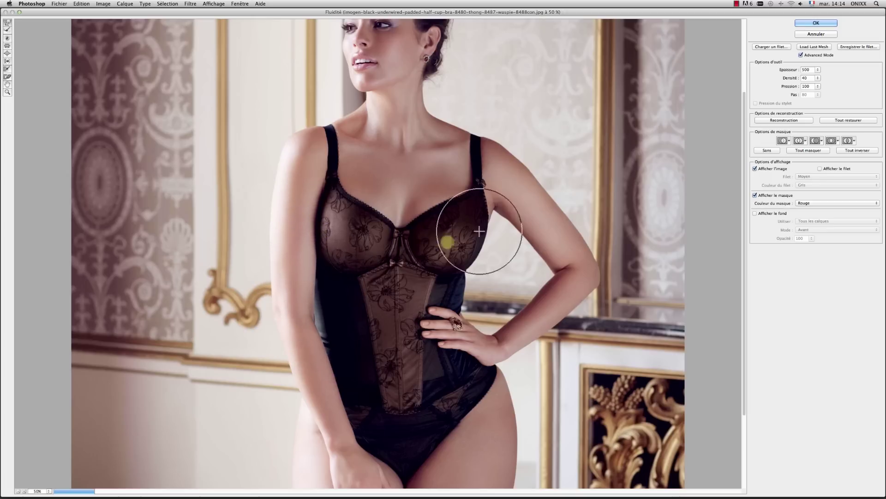
mouse_move(513, 148)
left_mouse_down()
mouse_move(529, 166)
mouse_move(554, 142)
mouse_move(533, 161)
mouse_move(520, 146)
mouse_move(570, 209)
left_mouse_up()
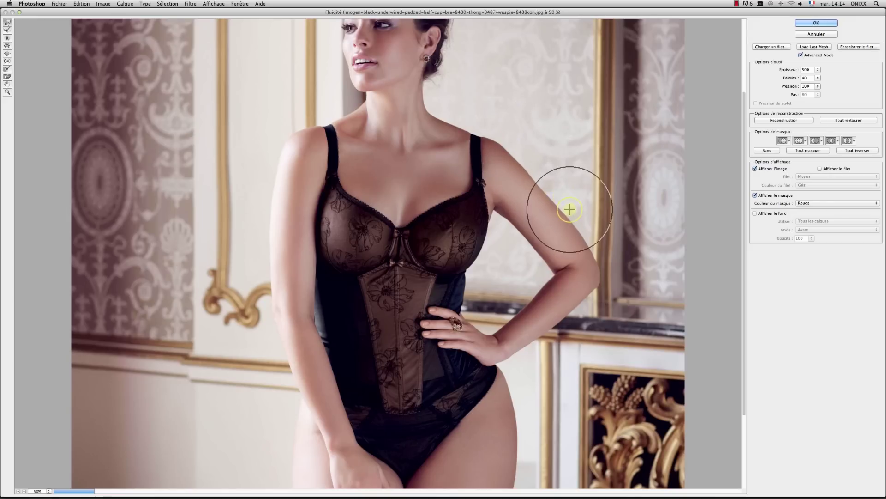
mouse_move(490, 218)
left_mouse_down()
mouse_move(321, 215)
mouse_move(484, 275)
mouse_move(547, 273)
mouse_move(591, 256)
mouse_move(592, 239)
mouse_move(540, 277)
mouse_move(550, 273)
mouse_move(502, 331)
mouse_move(433, 345)
mouse_move(356, 324)
mouse_move(595, 259)
left_mouse_up()
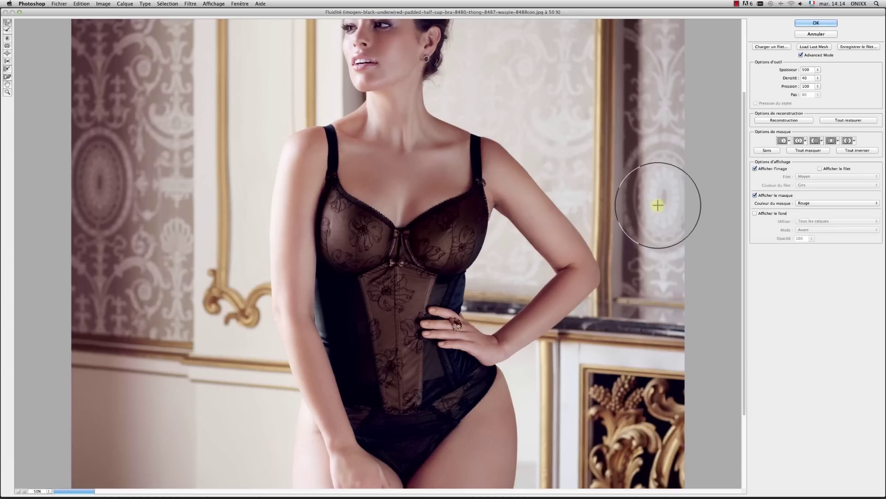
key("super+minus")
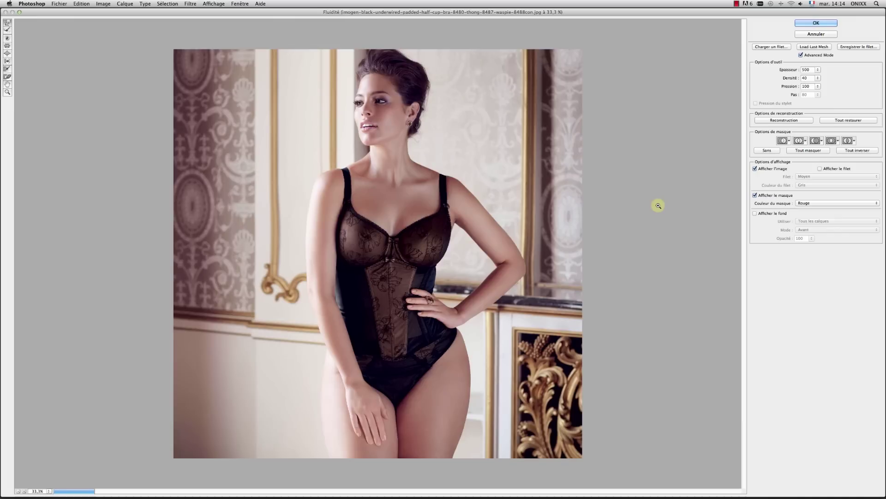
key("super+plus")
key("super+minus")
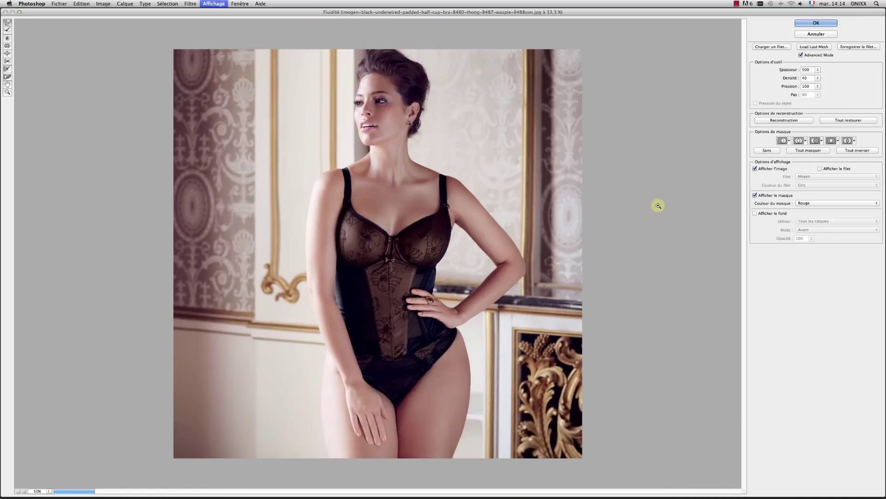
key("super+plus")
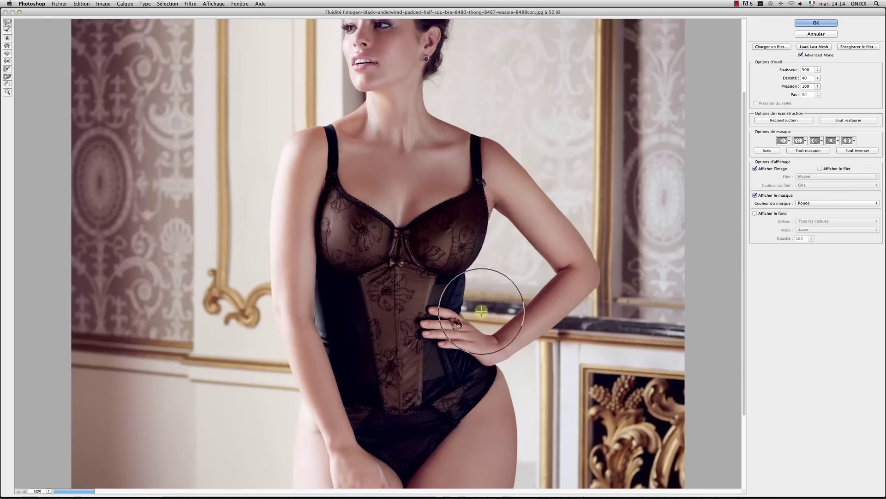
Slim the hips and thighs with the Pucker tool at a brush size of 800.
left_click_drag(742, 173, 745, 193)
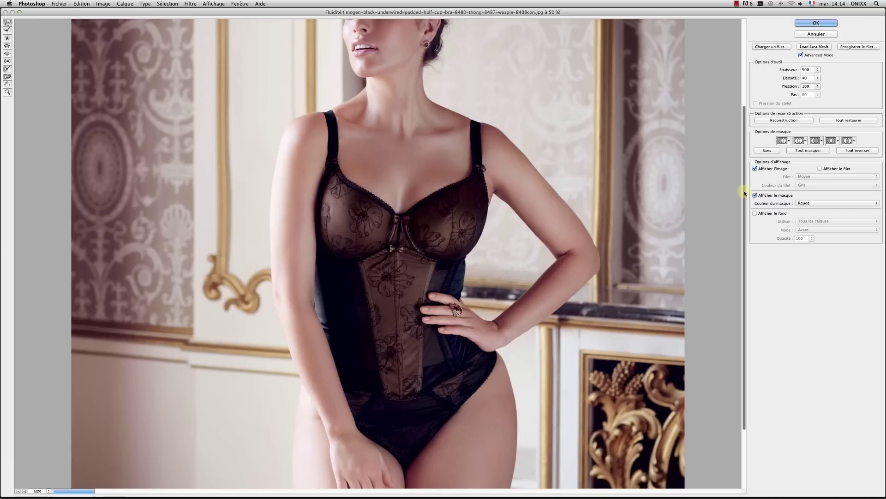
left_click_drag(745, 193, 750, 251)
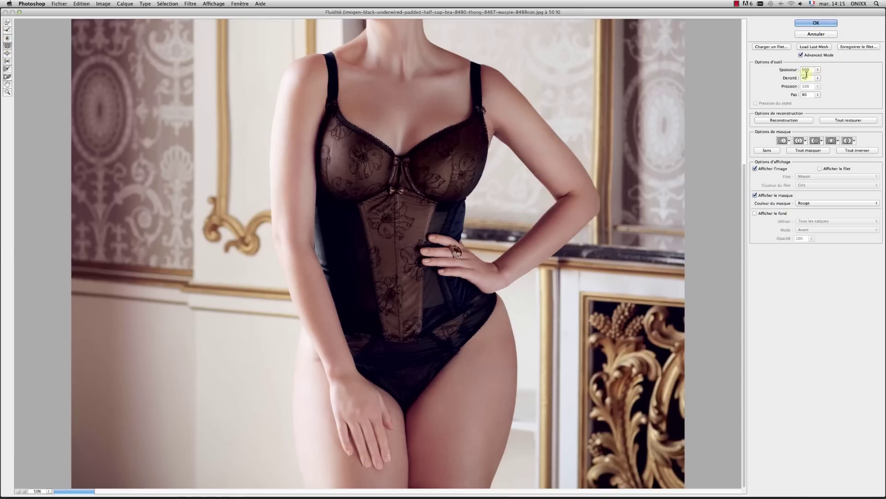
left_click_drag(786, 79, 788, 79)
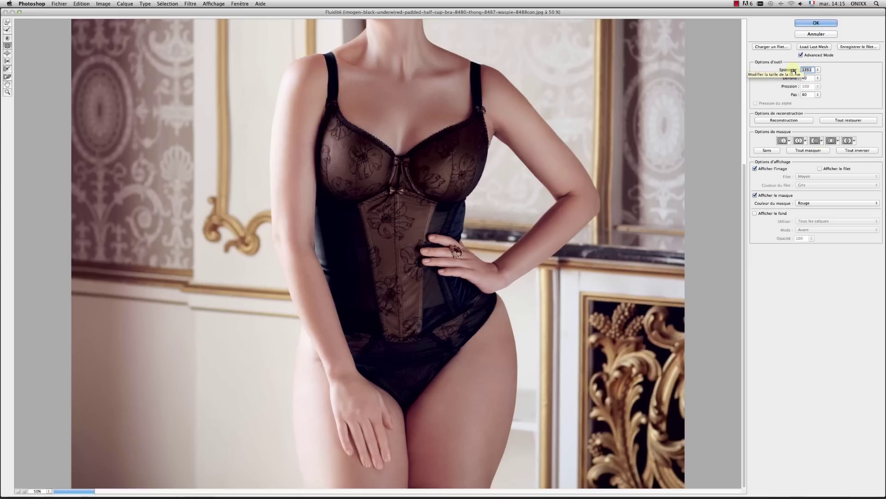
left_click_drag(501, 350, 595, 302)
left_click(849, 120)
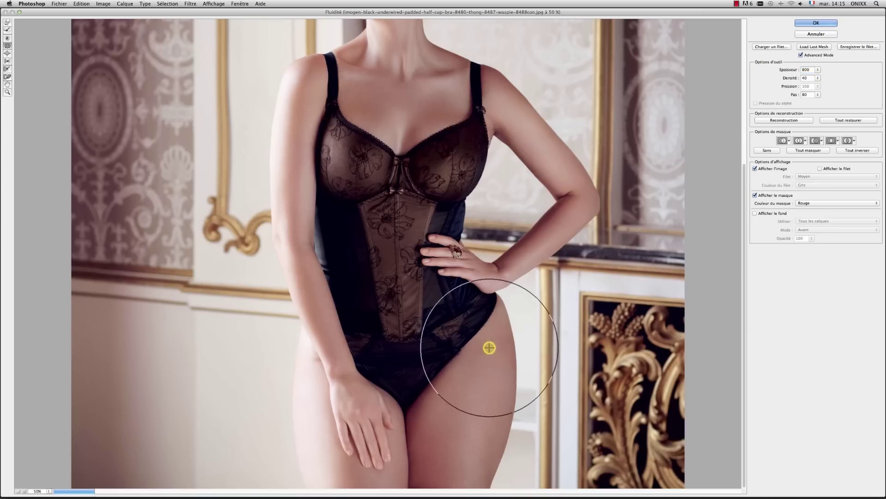
mouse_move(464, 419)
left_mouse_down()
mouse_move(444, 462)
mouse_move(454, 441)
mouse_move(415, 435)
mouse_move(427, 396)
mouse_move(455, 375)
mouse_move(497, 367)
mouse_move(491, 424)
mouse_move(467, 465)
mouse_move(486, 450)
mouse_move(489, 331)
left_mouse_up()
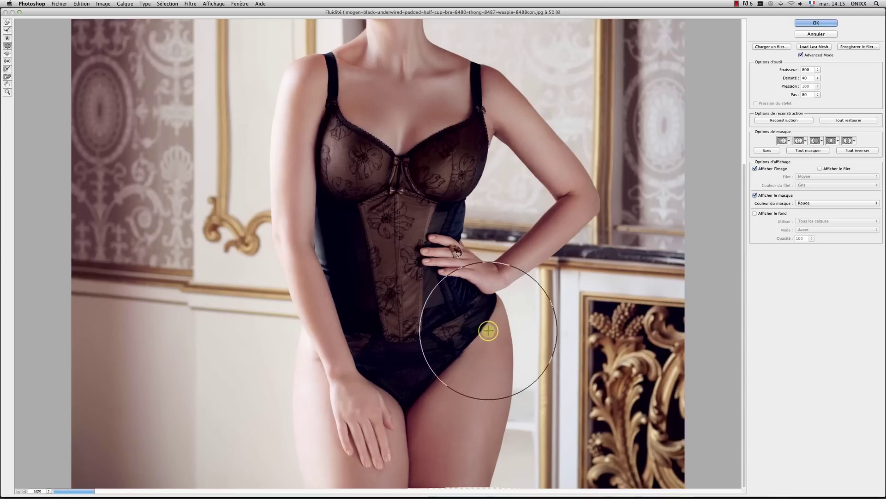
mouse_move(464, 483)
left_mouse_down()
mouse_move(461, 471)
mouse_move(331, 469)
mouse_move(324, 368)
mouse_move(313, 451)
mouse_move(378, 466)
mouse_move(368, 467)
mouse_move(371, 423)
mouse_move(378, 464)
mouse_move(402, 475)
mouse_move(328, 470)
mouse_move(321, 451)
mouse_move(338, 435)
left_mouse_up()
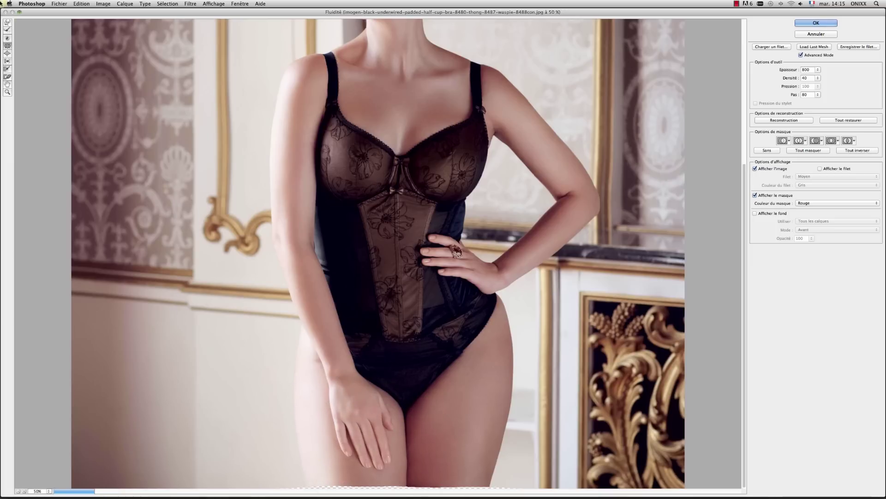
Push the outer contours of the hips and thighs inward with the Forward Warp tool, keeping the brush size of 800.
mouse_move(432, 296)
left_mouse_down()
mouse_move(505, 351)
mouse_move(508, 339)
mouse_move(487, 396)
mouse_move(476, 471)
mouse_move(406, 486)
mouse_move(345, 483)
mouse_move(255, 459)
mouse_move(275, 471)
mouse_move(256, 449)
mouse_move(259, 427)
left_mouse_up()
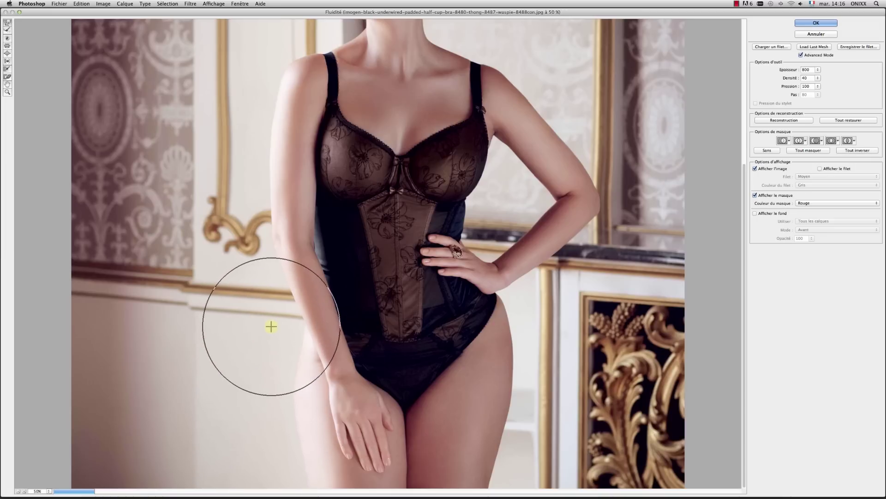
mouse_move(271, 326)
left_mouse_down()
mouse_move(260, 417)
mouse_move(281, 486)
mouse_move(395, 485)
left_mouse_up()
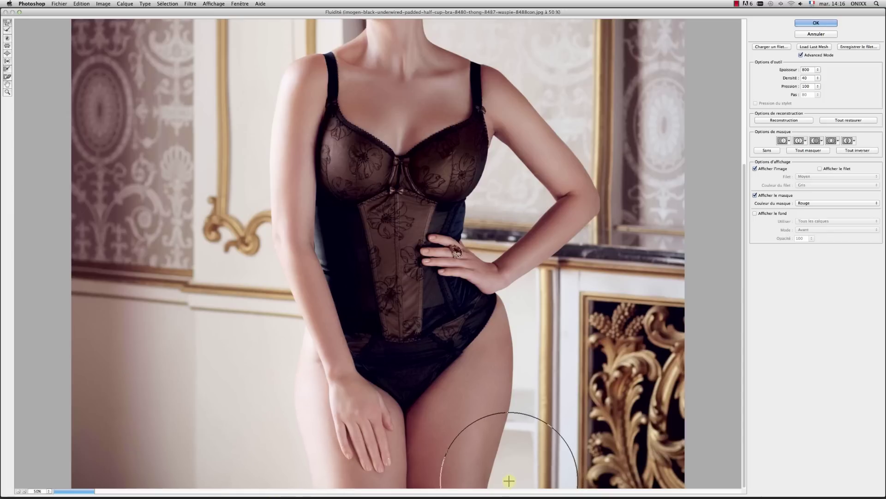
mouse_move(486, 480)
left_mouse_down()
mouse_move(531, 388)
mouse_move(531, 380)
mouse_move(528, 398)
mouse_move(530, 349)
mouse_move(507, 294)
mouse_move(469, 351)
left_mouse_up()
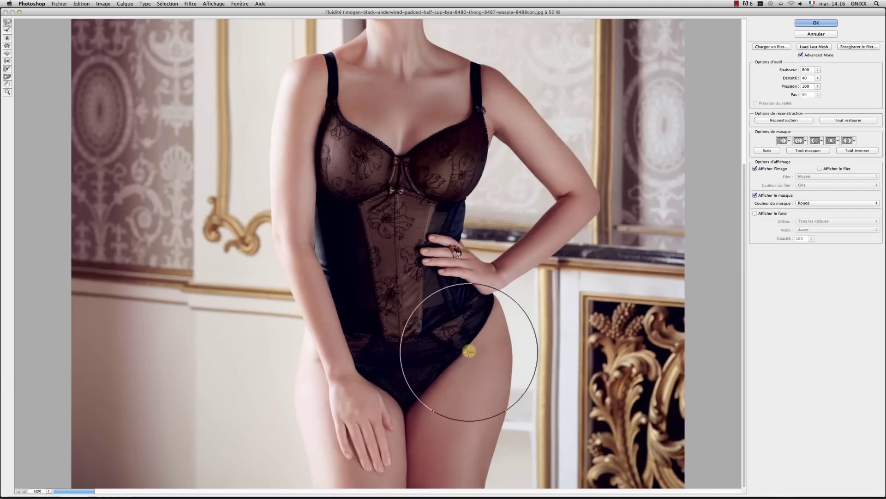
mouse_move(439, 406)
left_mouse_down()
mouse_move(423, 374)
mouse_move(447, 357)
mouse_move(448, 342)
mouse_move(406, 327)
mouse_move(405, 340)
mouse_move(397, 334)
mouse_move(397, 282)
left_mouse_up()
Tighten the waist around the corset and the hand with the Pucker tool at a brush size of 800.
left_click(7, 46)
mouse_move(393, 262)
left_mouse_down()
mouse_move(395, 311)
mouse_move(394, 241)
mouse_move(395, 281)
mouse_move(425, 311)
left_mouse_up()
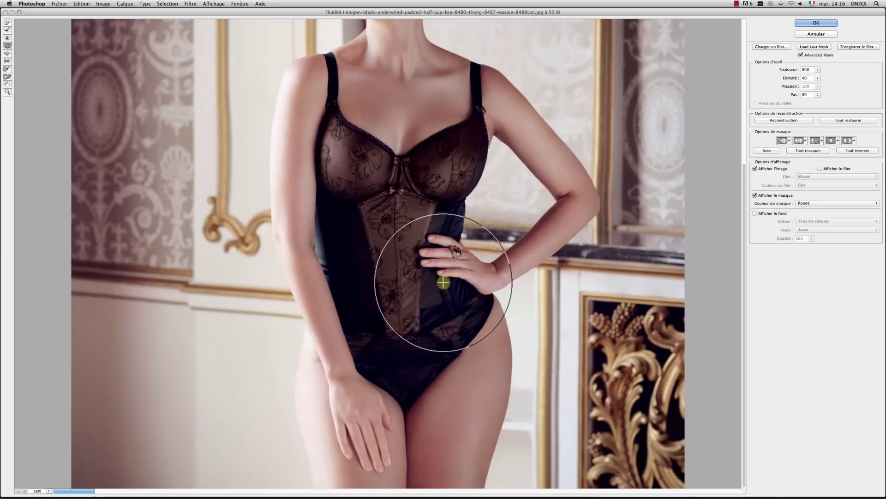
mouse_move(388, 266)
left_mouse_down()
mouse_move(432, 272)
mouse_move(457, 258)
mouse_move(473, 262)
mouse_move(473, 277)
mouse_move(448, 257)
left_mouse_up()
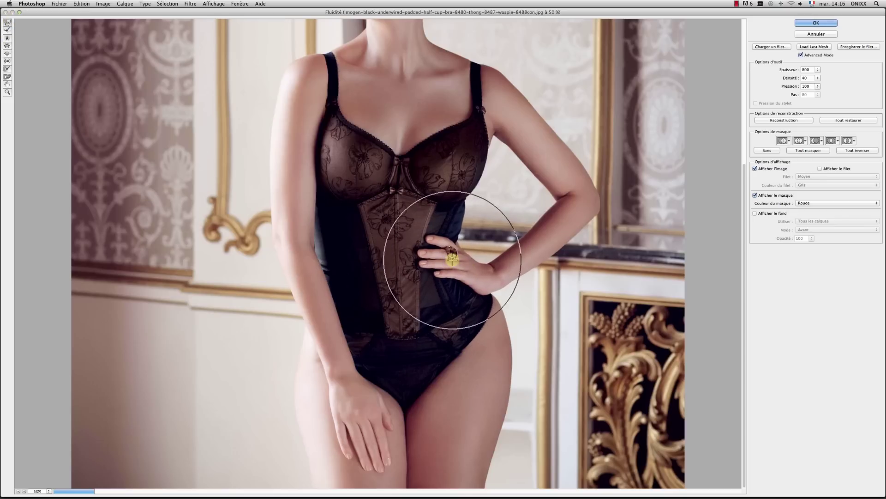
Refine the contours of the waist and both hips with the Forward Warp tool at a brush size of 800.
mouse_move(340, 263)
left_mouse_down()
mouse_move(275, 247)
mouse_move(314, 265)
mouse_move(379, 256)
mouse_move(409, 290)
mouse_move(403, 330)
mouse_move(439, 338)
mouse_move(423, 375)
mouse_move(433, 372)
mouse_move(353, 334)
mouse_move(296, 352)
mouse_move(275, 348)
mouse_move(263, 410)
left_mouse_up()
mouse_move(540, 332)
left_mouse_down()
mouse_move(527, 303)
mouse_move(522, 415)
left_mouse_up()
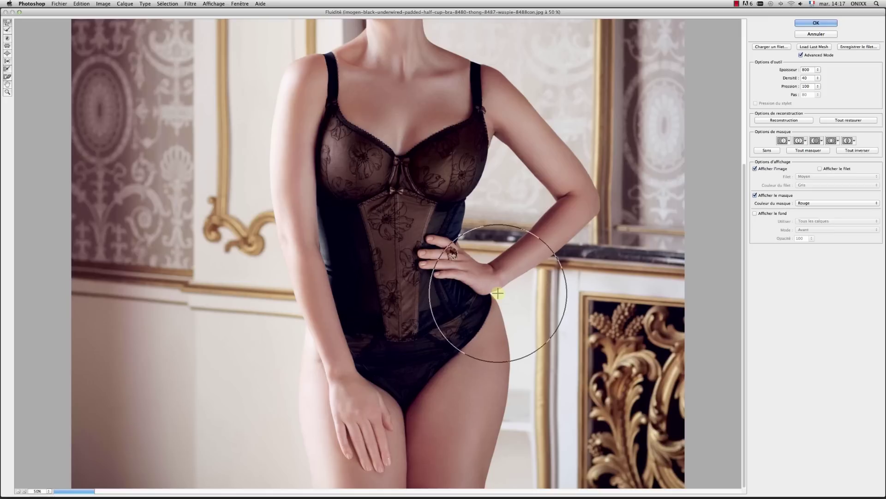
mouse_move(337, 220)
left_mouse_down()
mouse_move(337, 206)
mouse_move(356, 203)
left_mouse_up()
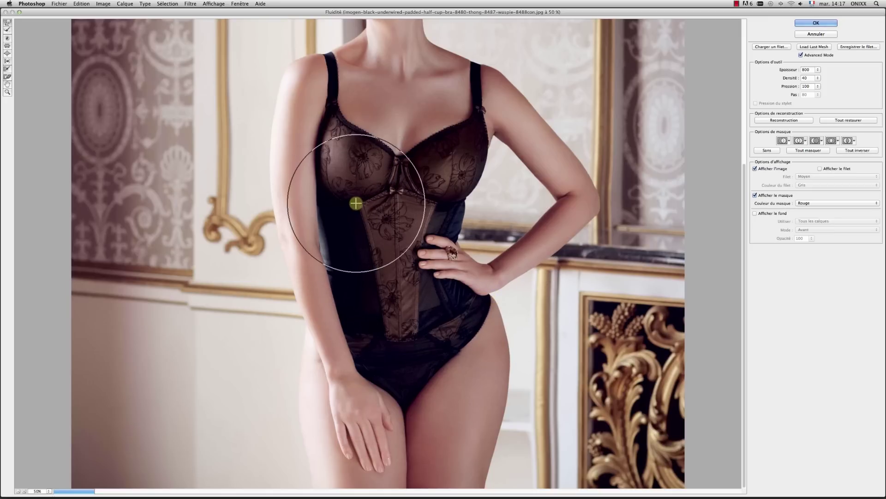
Enlarge the bust with the Bloat tool at a brush size of 800.
left_click(6, 54)
mouse_move(446, 176)
left_mouse_down()
mouse_move(449, 168)
mouse_move(454, 260)
mouse_move(350, 254)
mouse_move(370, 257)
mouse_move(362, 259)
mouse_move(347, 255)
mouse_move(450, 256)
mouse_move(356, 254)
mouse_move(447, 258)
mouse_move(346, 245)
mouse_move(445, 258)
left_mouse_up()
scroll(448, 183, "up", 5)
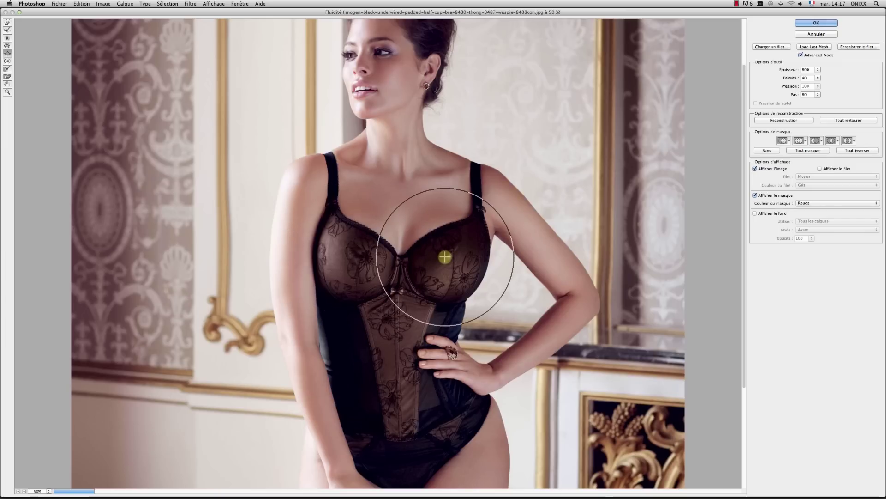
left_click_drag(445, 257, 399, 269)
Examine the reshaped figure from head to thighs, both as a whole and at closer range.
scroll(396, 263, "down", 3)
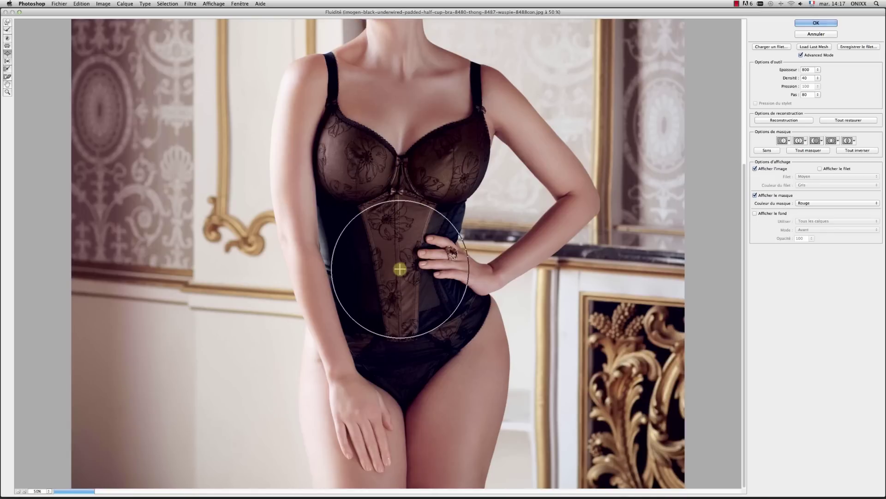
scroll(399, 268, "up", 5)
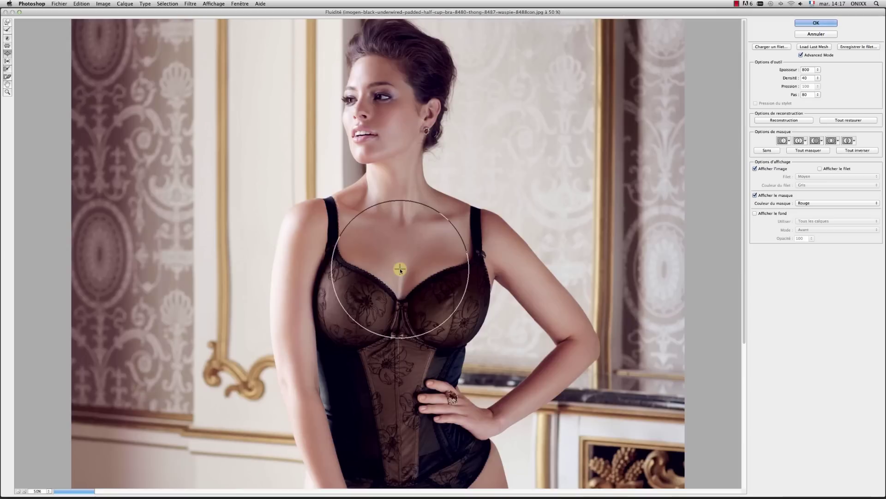
key("z")
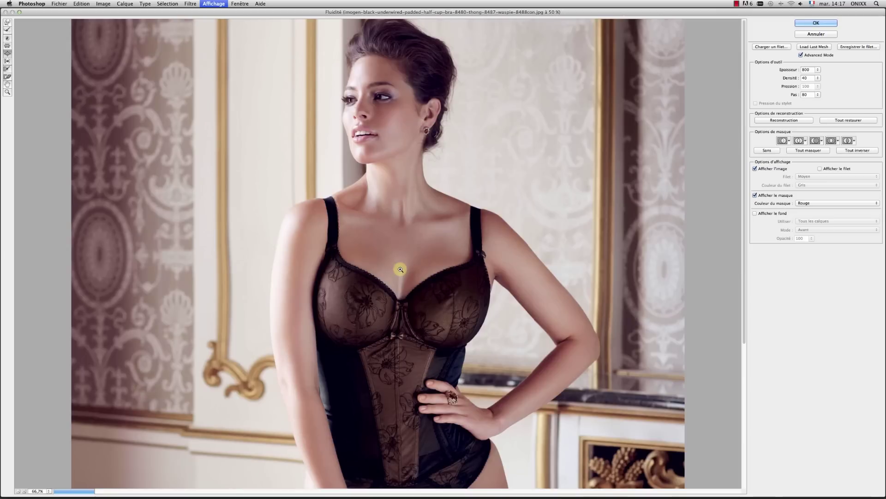
left_click(400, 269)
key("super+minus")
key("super+minus")
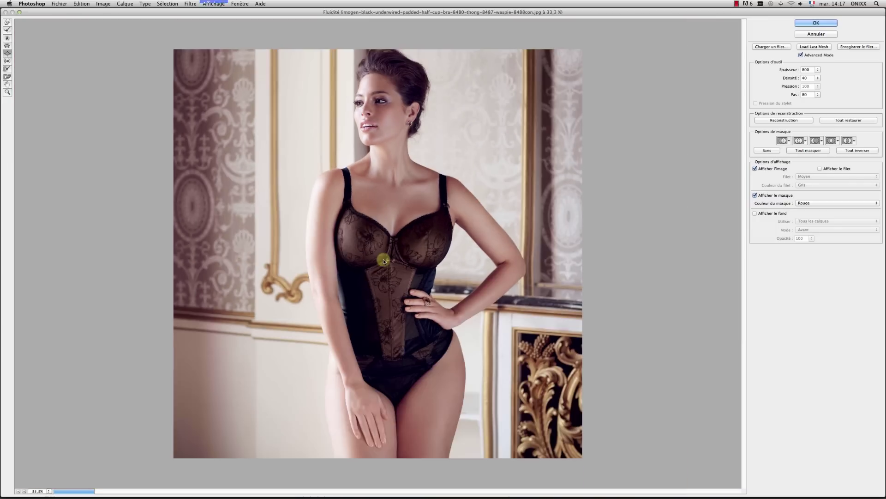
key("super+plus")
key("super+plus")
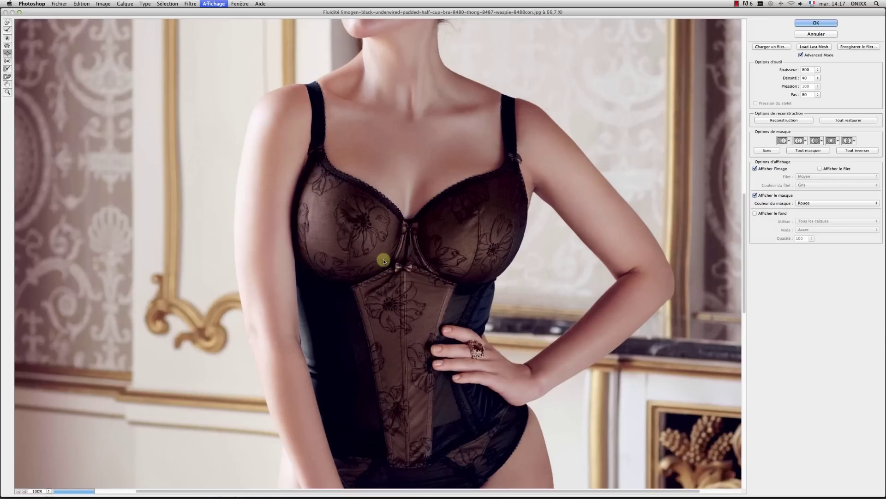
key("super+minus")
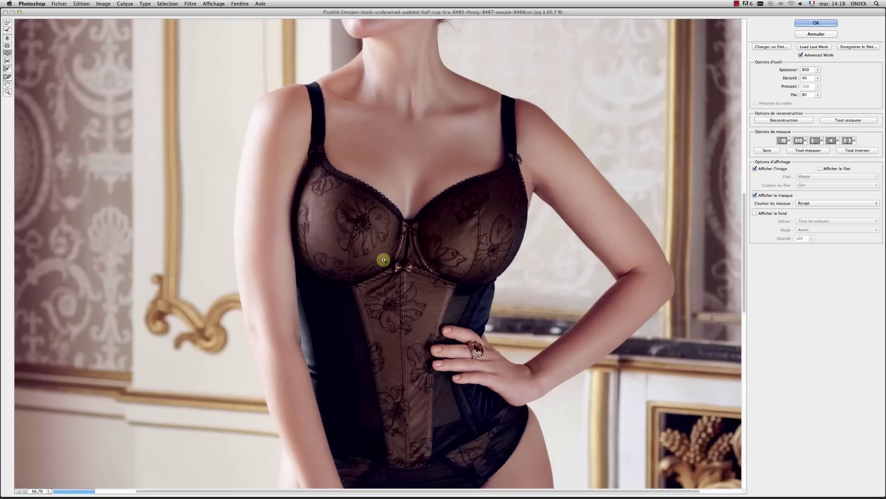
key("super+minus")
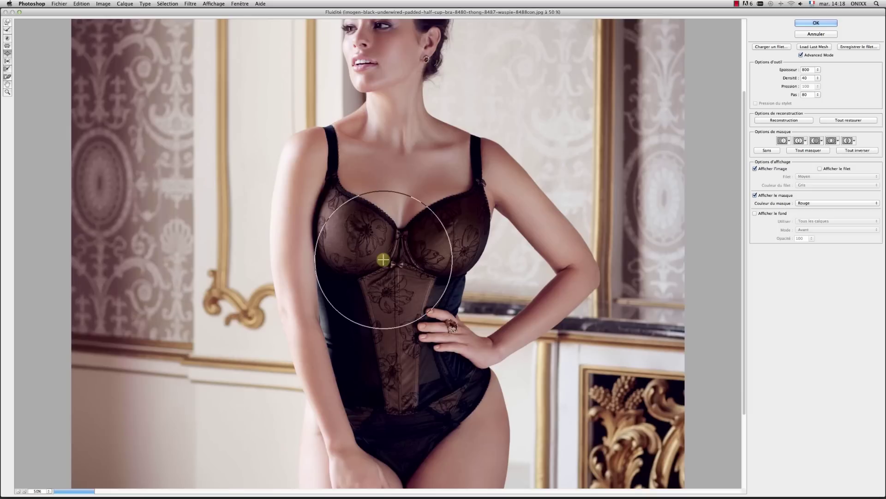
scroll(395, 306, "up", 3)
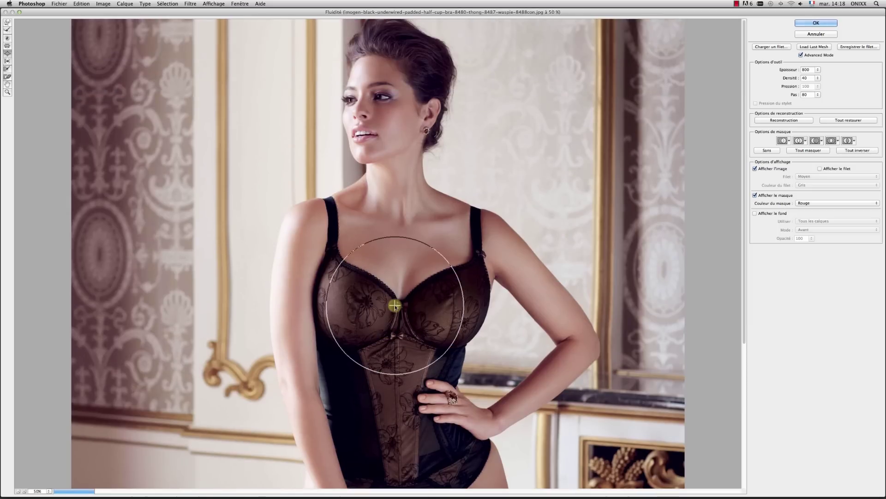
scroll(394, 306, "down", 6)
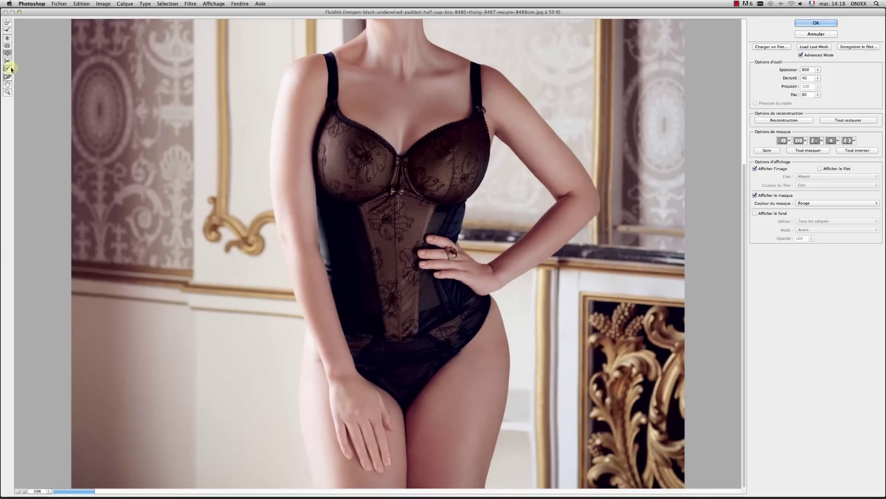
Push in the hanging arm's outer contour with the Forward Warp tool, and refine the hip contour at a brush size of 400.
left_click(8, 25)
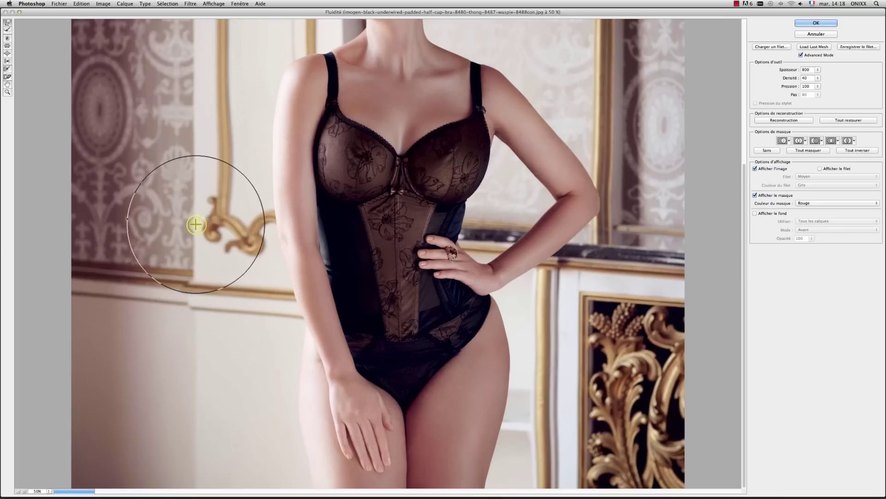
mouse_move(215, 236)
left_mouse_down()
mouse_move(195, 280)
mouse_move(174, 247)
left_mouse_up()
mouse_move(342, 362)
left_mouse_down()
mouse_move(311, 352)
mouse_move(300, 335)
mouse_move(239, 348)
mouse_move(174, 342)
left_mouse_up()
mouse_move(454, 355)
left_mouse_down()
mouse_move(435, 354)
mouse_move(494, 327)
left_mouse_up()
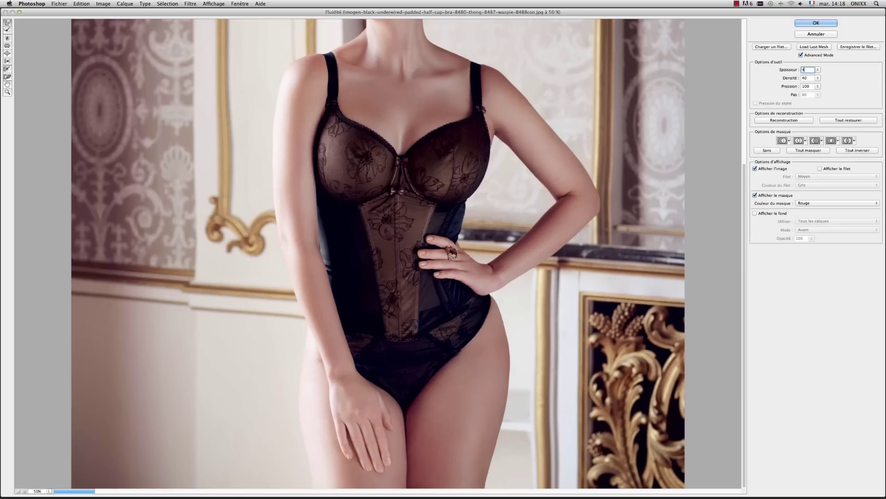
mouse_move(768, 70)
left_mouse_down()
mouse_move(491, 333)
mouse_move(492, 302)
mouse_move(499, 349)
left_mouse_up()
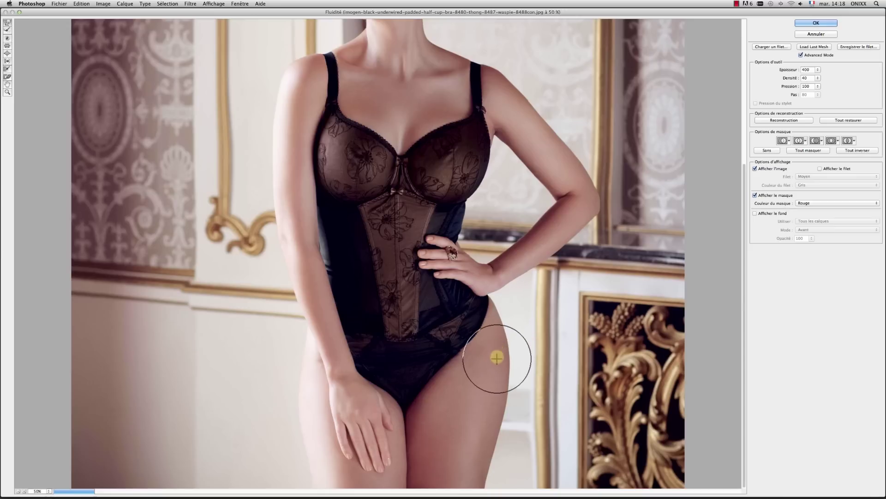
Retouch the eyes with the Bloat tool at a brush size of 200.
key("z")
key("super+minus")
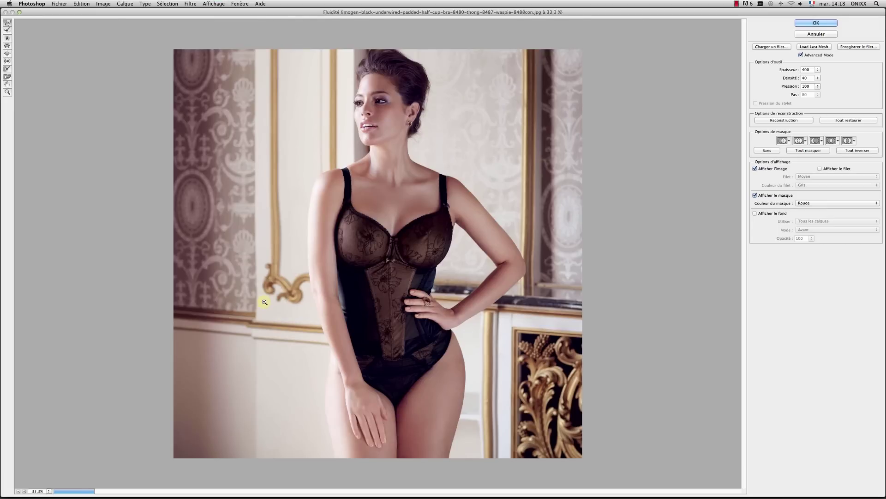
left_click(265, 302)
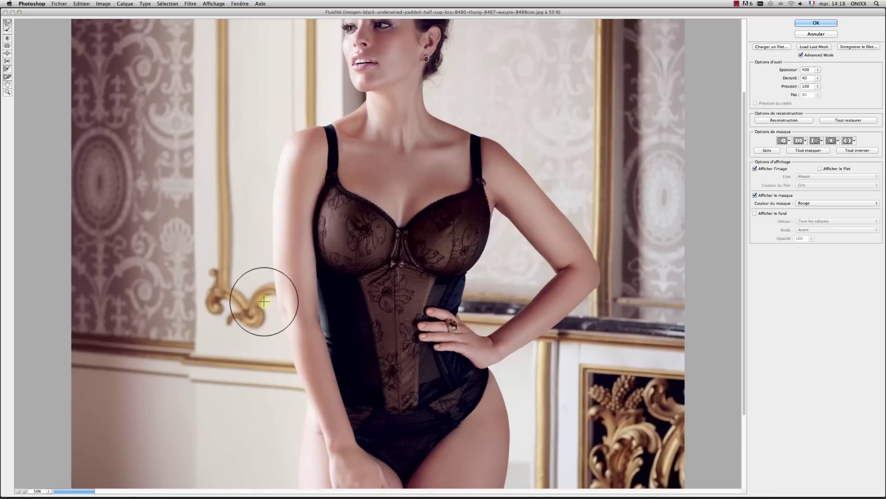
scroll(320, 311, "up", 3)
key("super+plus")
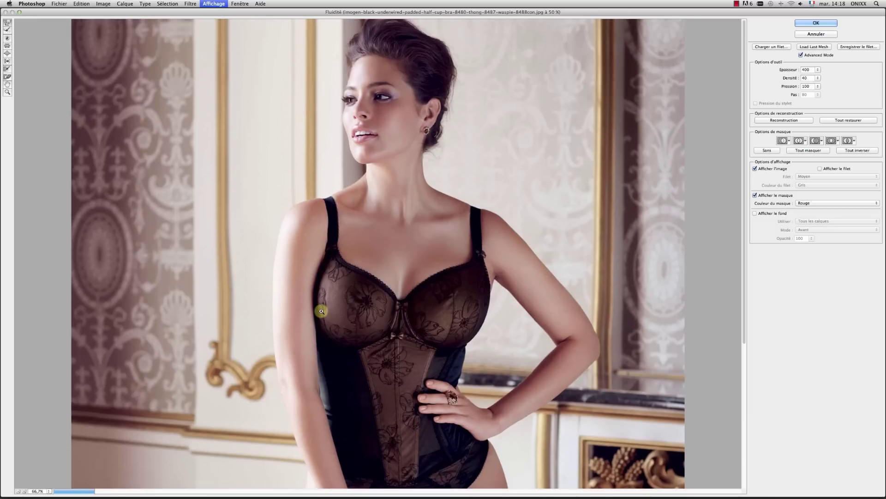
left_click(397, 310)
scroll(397, 310, "up", 5)
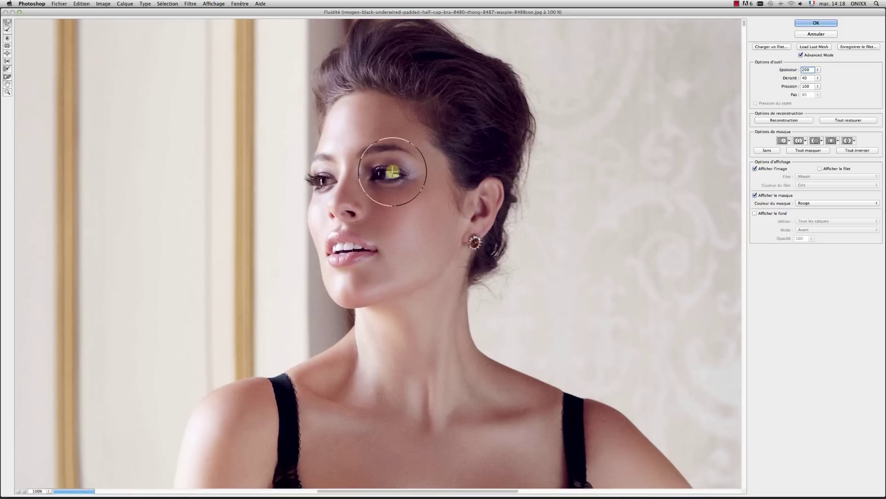
left_click_drag(391, 172, 326, 160)
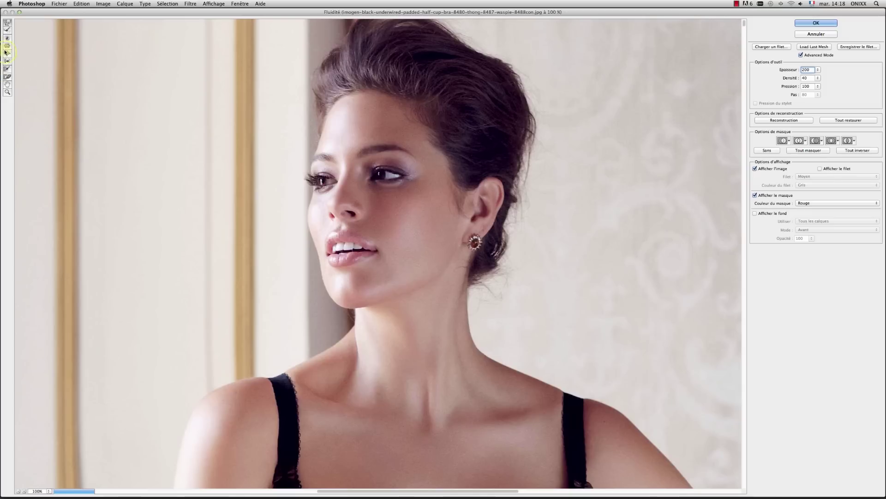
mouse_move(430, 167)
left_mouse_down()
mouse_move(392, 174)
mouse_move(360, 161)
mouse_move(323, 178)
mouse_move(285, 177)
mouse_move(320, 179)
mouse_move(33, 150)
left_mouse_up()
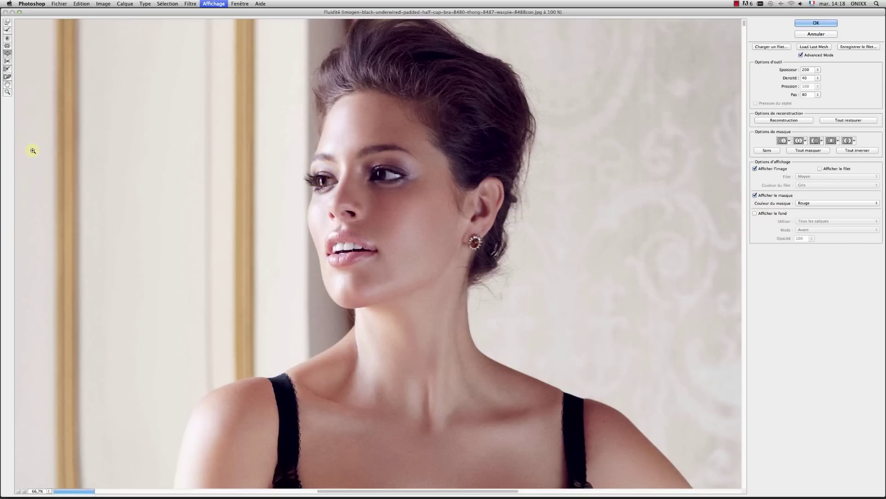
Inspect the bust, corset and hand on the hip at close range.
key("super+minus")
key("super+plus")
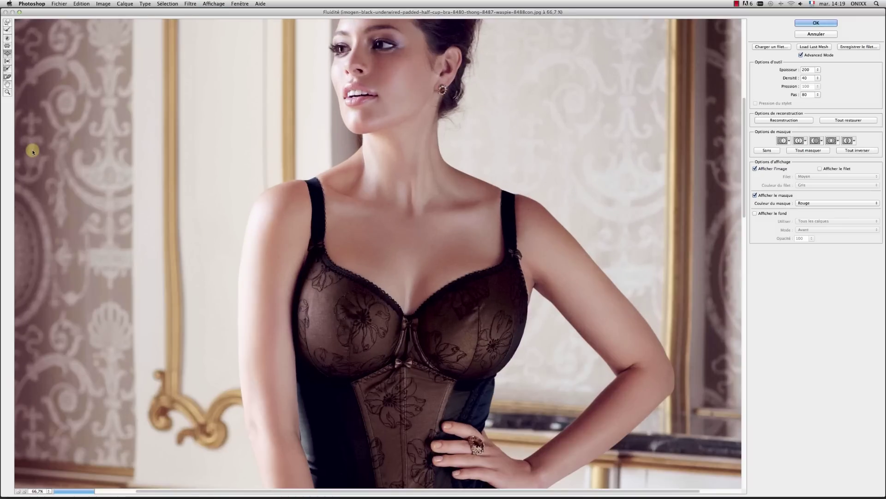
key("super+plus")
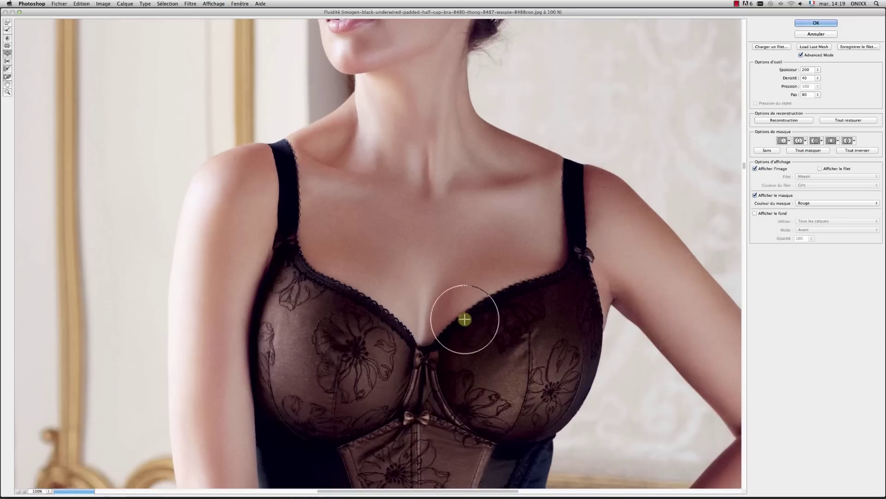
scroll(461, 346, "down", 10)
scroll(462, 342, "up", 8)
scroll(464, 319, "down", 1)
scroll(466, 325, "down", 4)
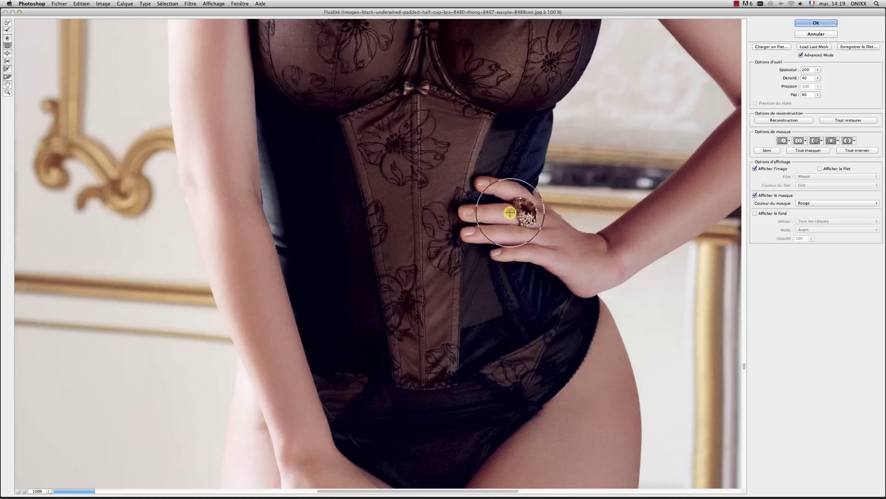
Try to slim the hand resting on the thigh with the Pucker tool at a brush size of 200.
scroll(410, 253, "down", 2)
scroll(409, 253, "down", 3)
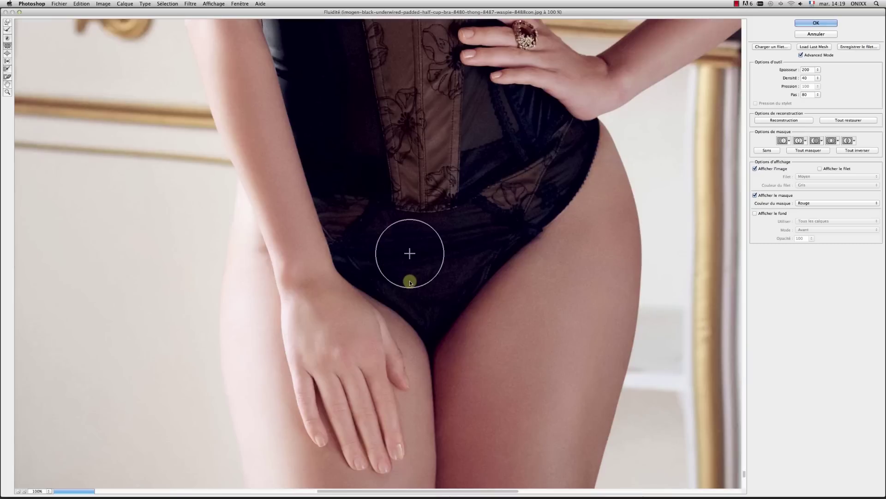
left_click_drag(386, 353, 388, 343)
key("super+z")
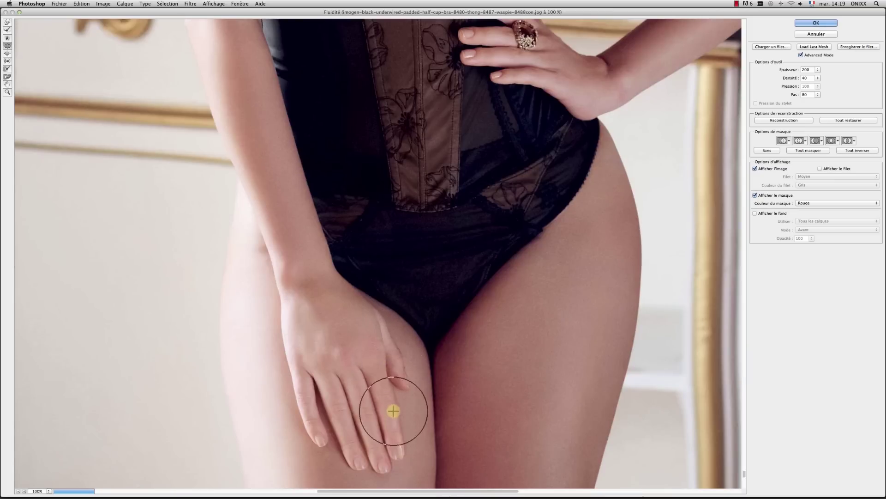
mouse_move(346, 429)
left_mouse_down()
mouse_move(320, 425)
mouse_move(307, 382)
mouse_move(330, 396)
mouse_move(356, 390)
mouse_move(375, 382)
mouse_move(382, 352)
left_mouse_up()
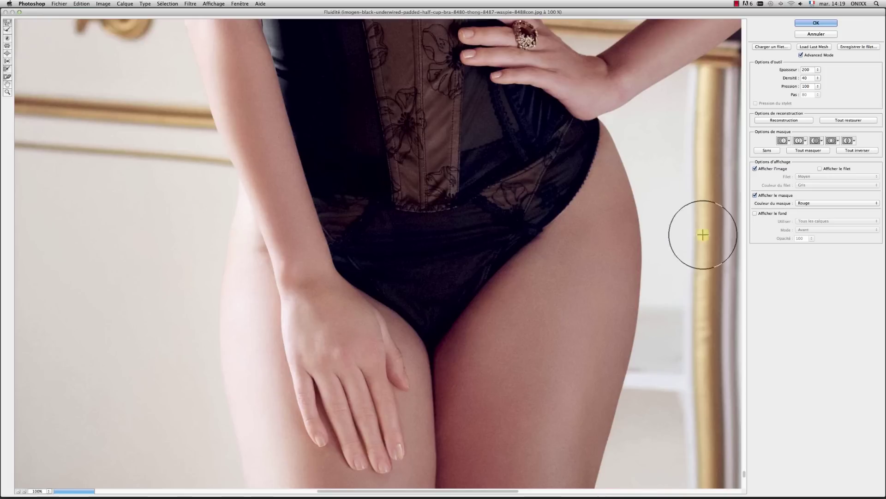
Push in the hip contour just below the hand on the hip with the Forward Warp tool at a brush size of 200.
mouse_move(628, 133)
left_mouse_down()
mouse_move(602, 130)
mouse_move(591, 140)
left_mouse_up()
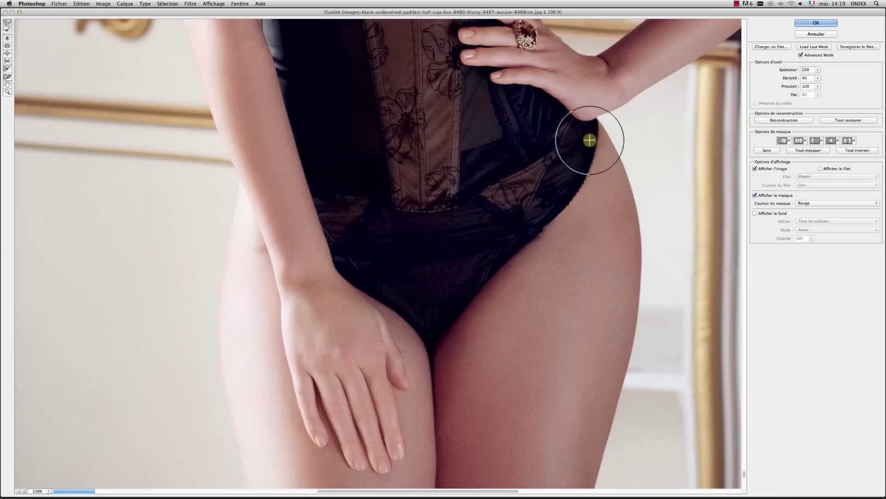
left_click(642, 147, "alt")
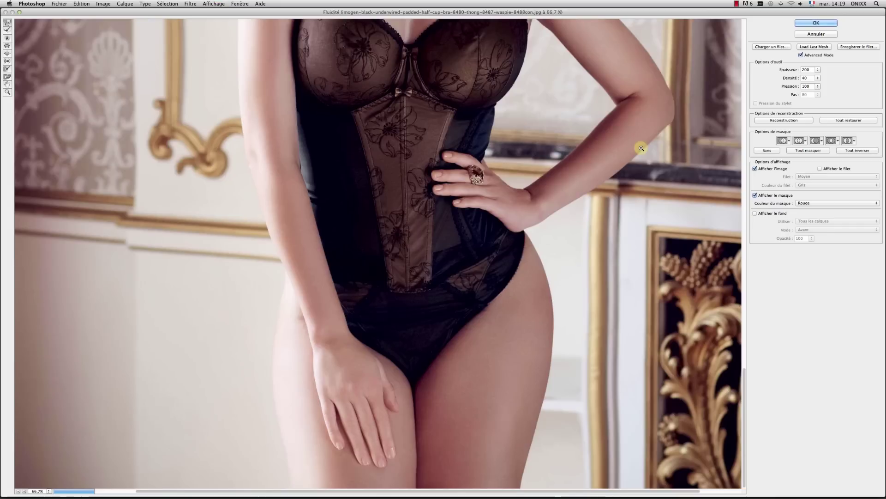
left_click(641, 148, "alt")
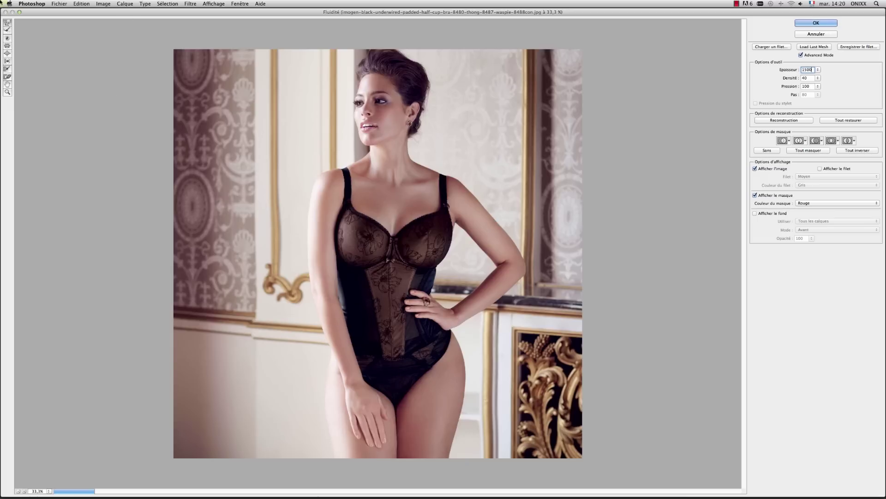
Slim the thighs and waist with the Pucker tool at a brush size of 1500.
left_click(7, 47)
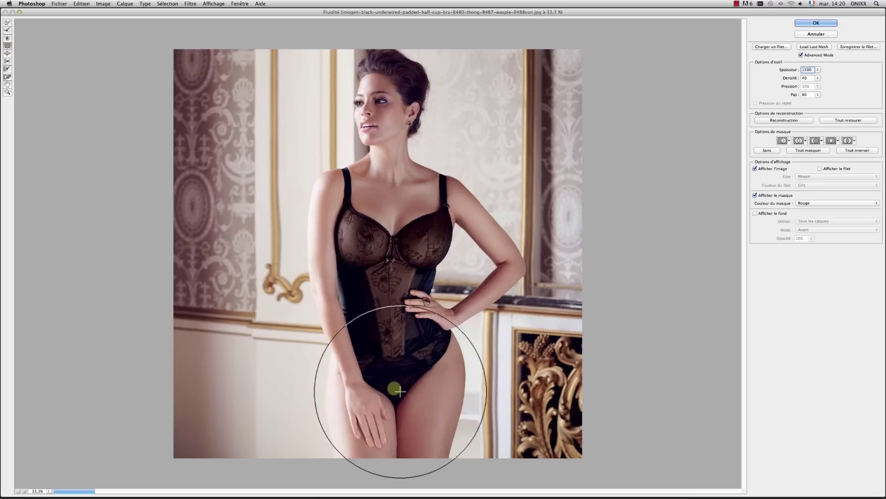
mouse_move(395, 376)
left_mouse_down()
mouse_move(403, 418)
mouse_move(395, 445)
left_mouse_up()
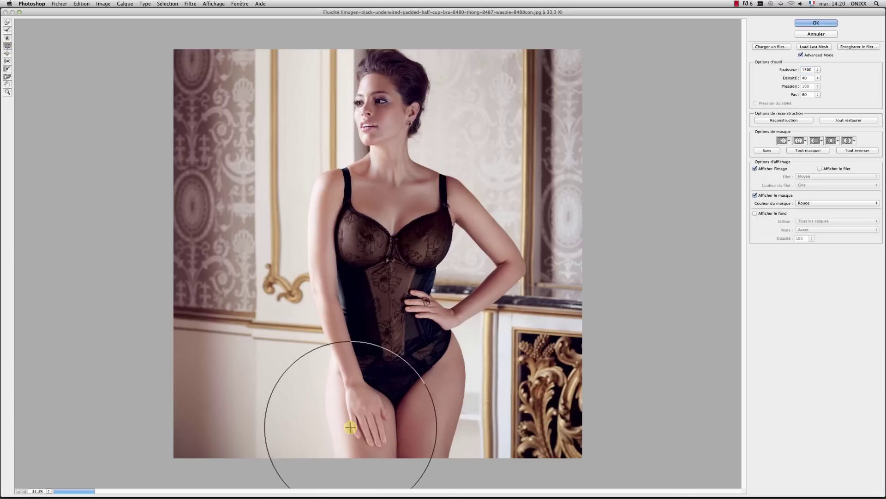
mouse_move(332, 310)
left_mouse_down()
mouse_move(407, 390)
mouse_move(436, 381)
mouse_move(427, 421)
mouse_move(389, 437)
mouse_move(386, 452)
mouse_move(366, 436)
mouse_move(358, 396)
mouse_move(368, 372)
mouse_move(404, 351)
mouse_move(377, 309)
mouse_move(385, 297)
mouse_move(386, 313)
mouse_move(325, 336)
mouse_move(409, 310)
mouse_move(377, 308)
left_mouse_up()
left_click(368, 281)
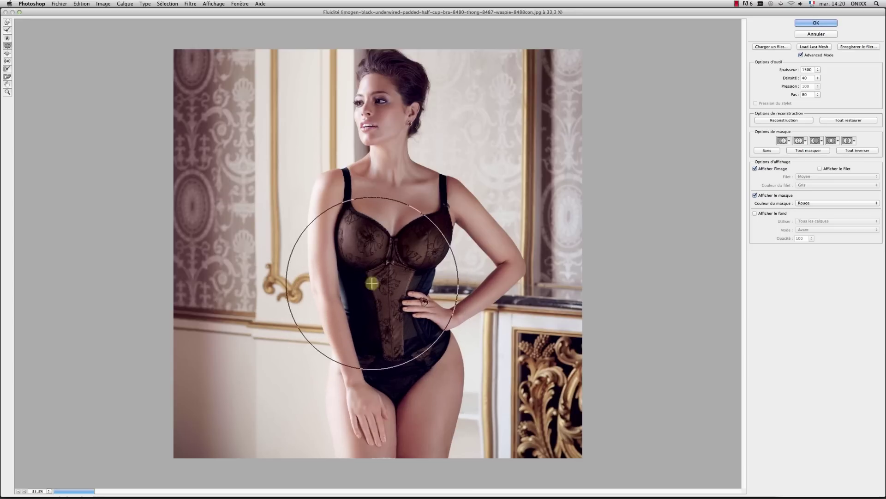
mouse_move(341, 251)
left_mouse_down()
mouse_move(328, 255)
mouse_move(337, 277)
mouse_move(359, 232)
mouse_move(356, 192)
mouse_move(424, 196)
mouse_move(422, 241)
mouse_move(501, 249)
mouse_move(491, 247)
mouse_move(471, 284)
mouse_move(228, 336)
mouse_move(622, 146)
mouse_move(503, 163)
left_mouse_up()
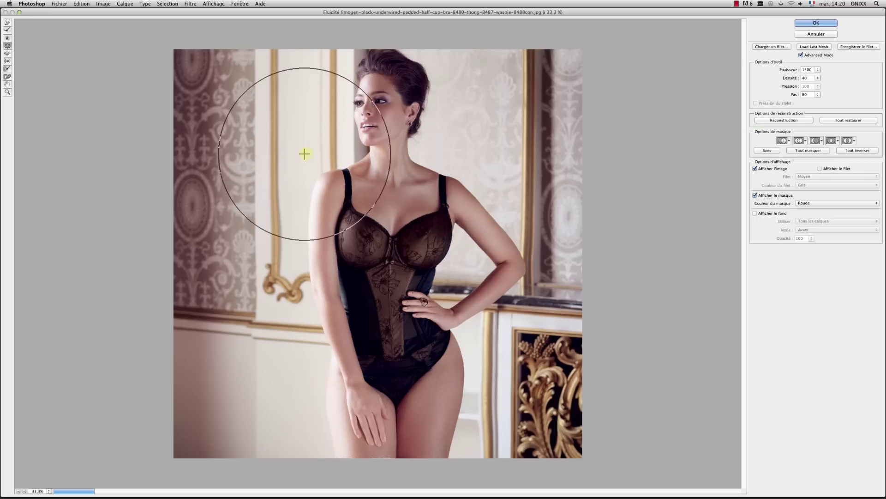
Correct the background lines beside the figure with the Forward Warp tool at a brush size of 500, and apply the Liquify edits.
left_click(6, 22)
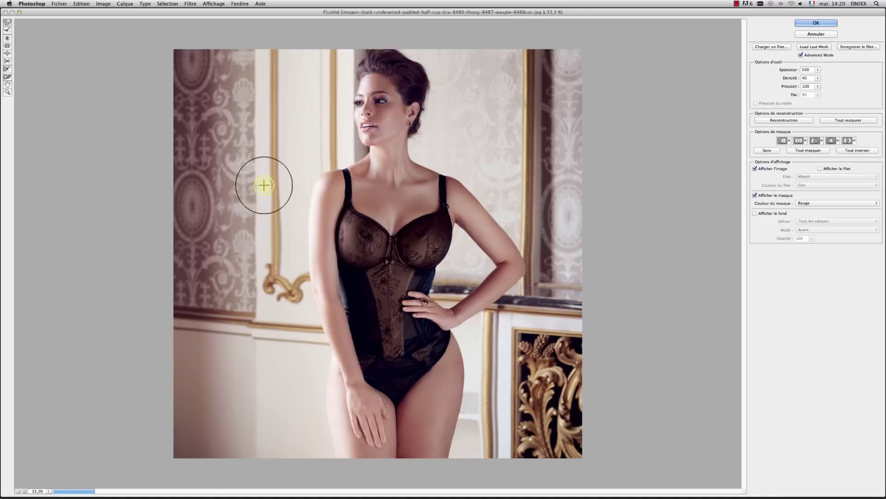
mouse_move(261, 173)
left_mouse_down()
mouse_move(251, 253)
mouse_move(249, 279)
left_mouse_up()
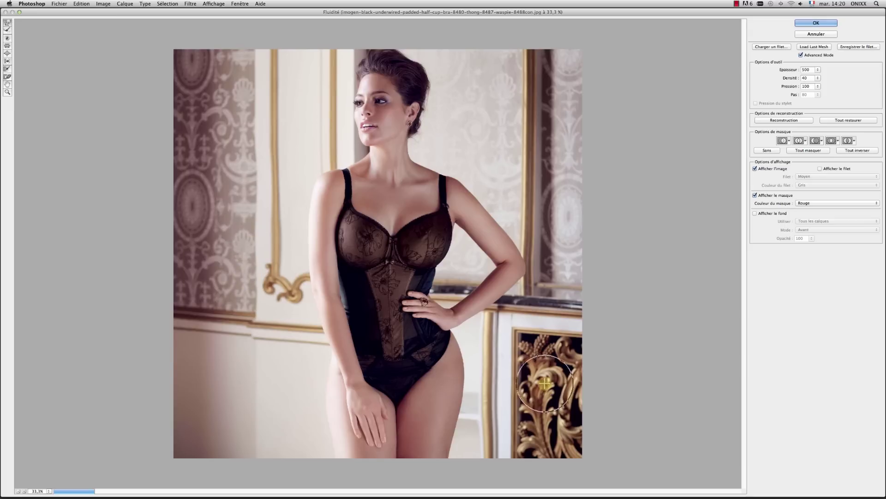
mouse_move(490, 437)
left_mouse_down()
mouse_move(487, 459)
mouse_move(493, 328)
left_mouse_up()
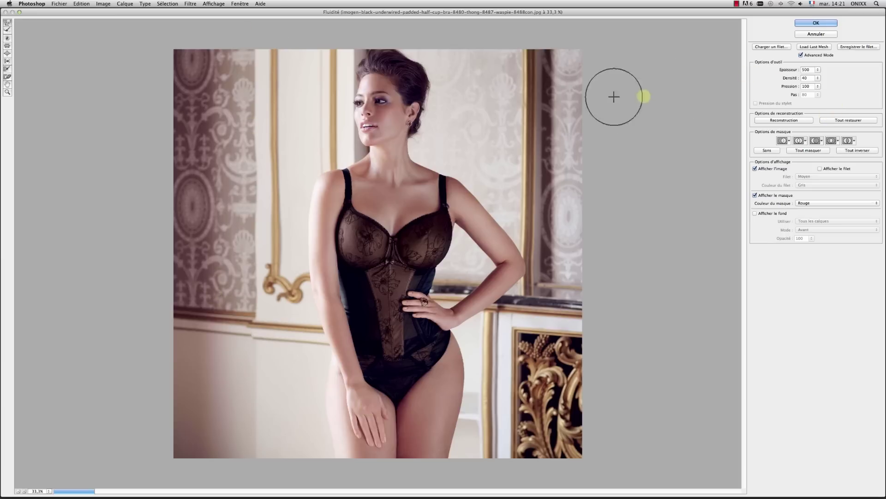
mouse_move(251, 288)
left_mouse_down()
mouse_move(336, 293)
mouse_move(344, 248)
left_mouse_up()
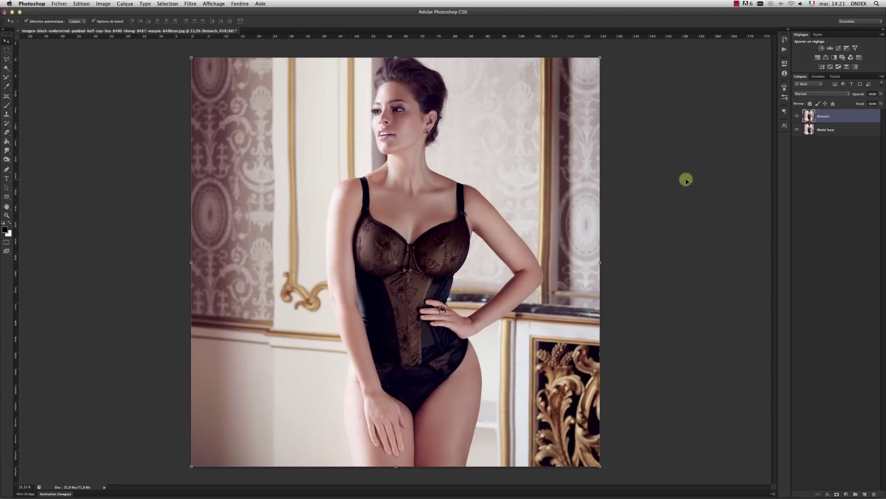
Examine the retouched image in full-screen mode, and return to the standard screen mode.
key("super+minus")
key("super+plus")
left_click(701, 250)
key("f")
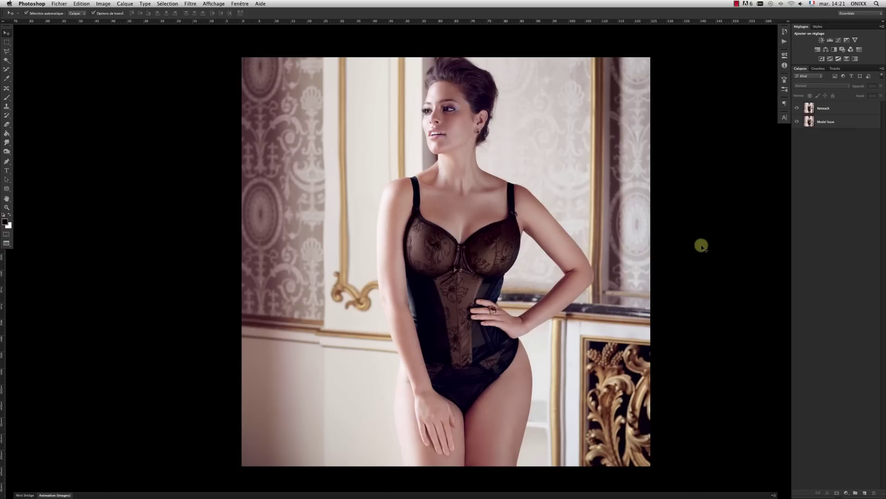
key("f")
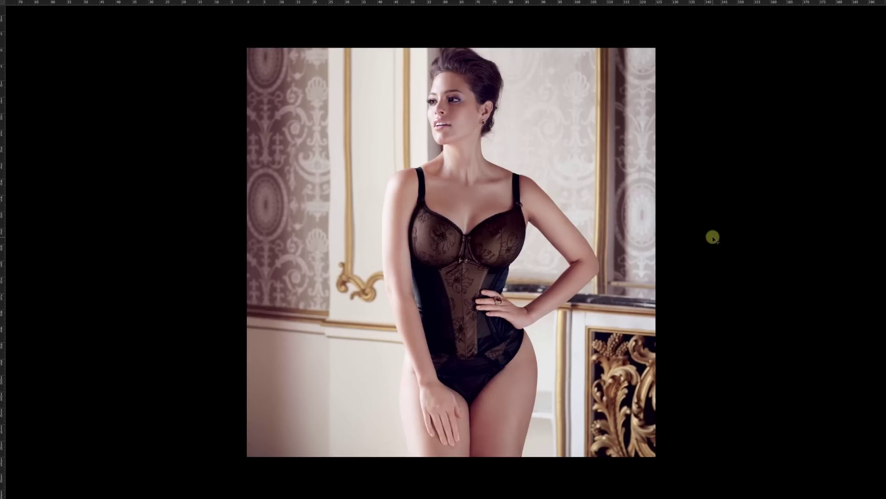
key("super+plus")
key("super+minus")
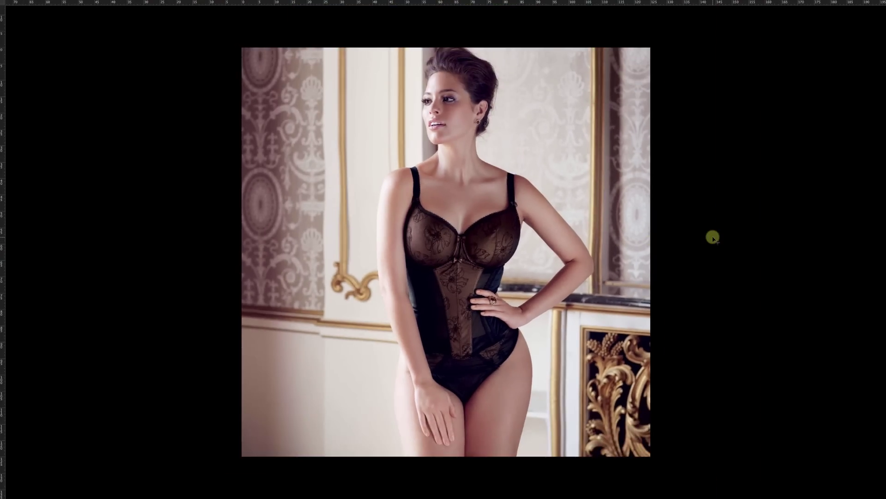
key("f")
key("Tab")
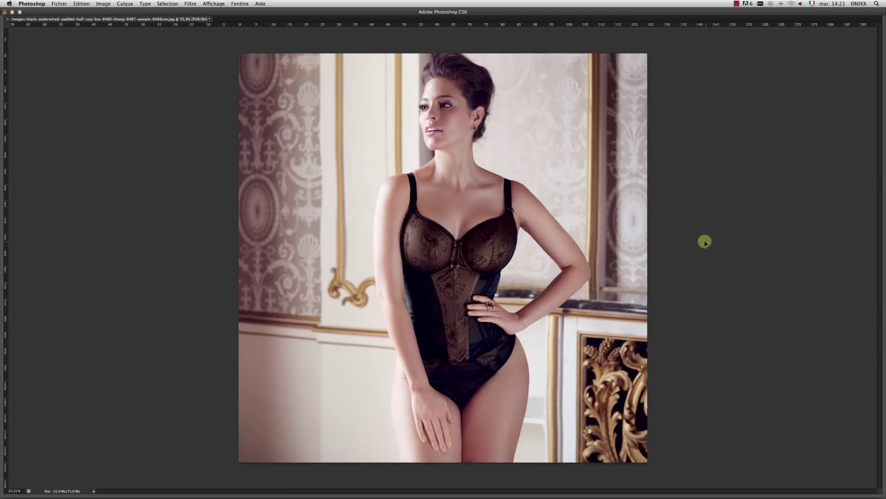
Compare the figure before and after retouching by repeatedly hiding and showing the Retouch layer, leaving it visible.
mouse_move(884, 161)
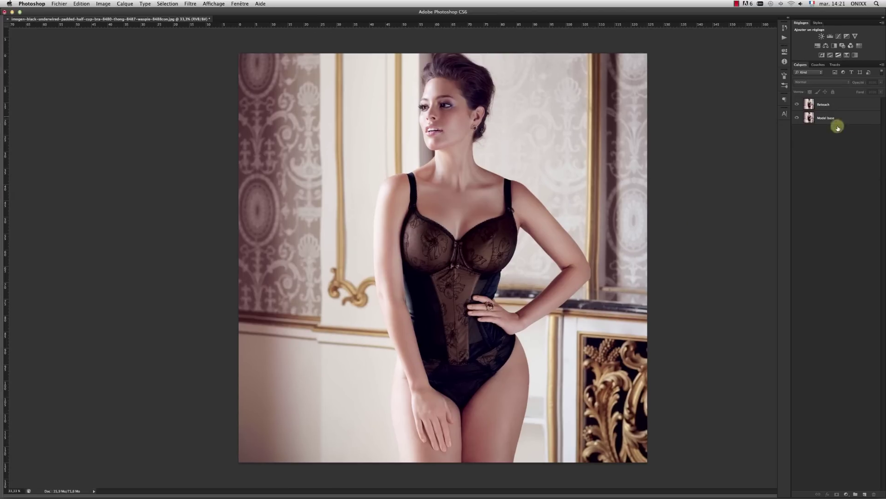
left_click(798, 105)
left_click(798, 105)
left_click(798, 105)
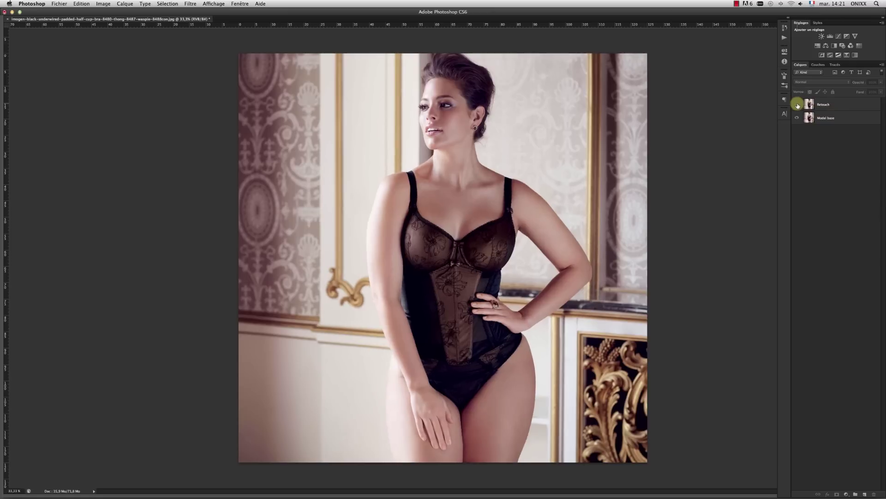
left_click(798, 105)
left_click(798, 106)
left_click(798, 106)
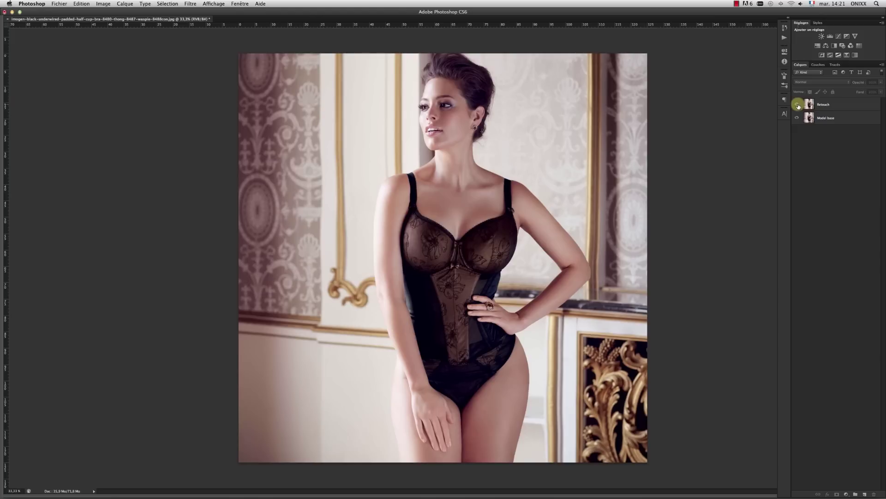
left_click(799, 105)
left_click(799, 105)
left_click(798, 105)
left_click(799, 105)
left_click(798, 106)
left_click(798, 105)
left_click(798, 105)
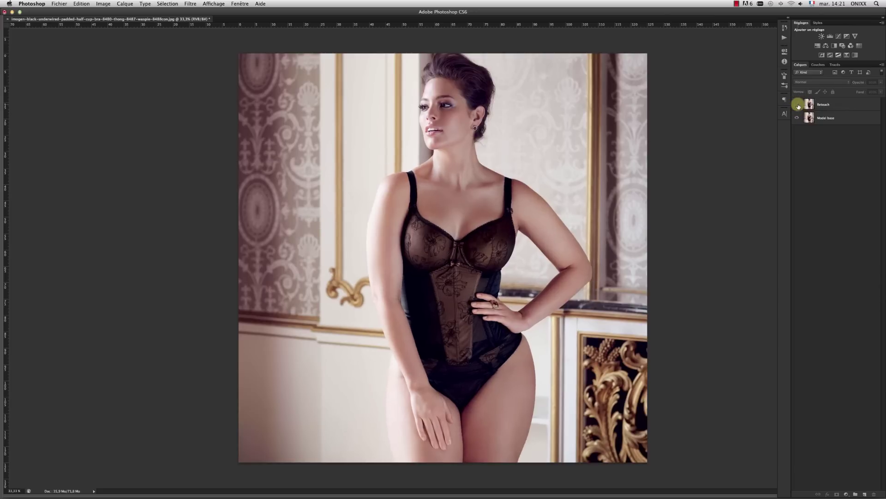
left_click(798, 105)
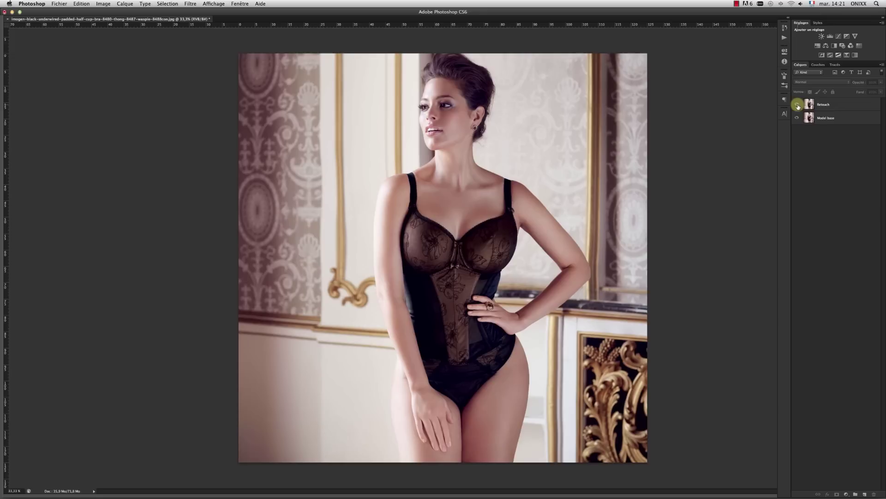
left_click(798, 105)
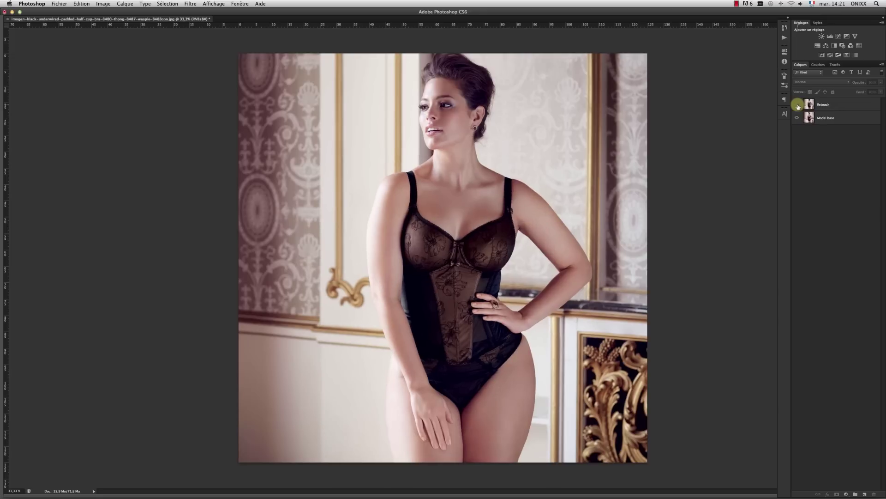
left_click(799, 105)
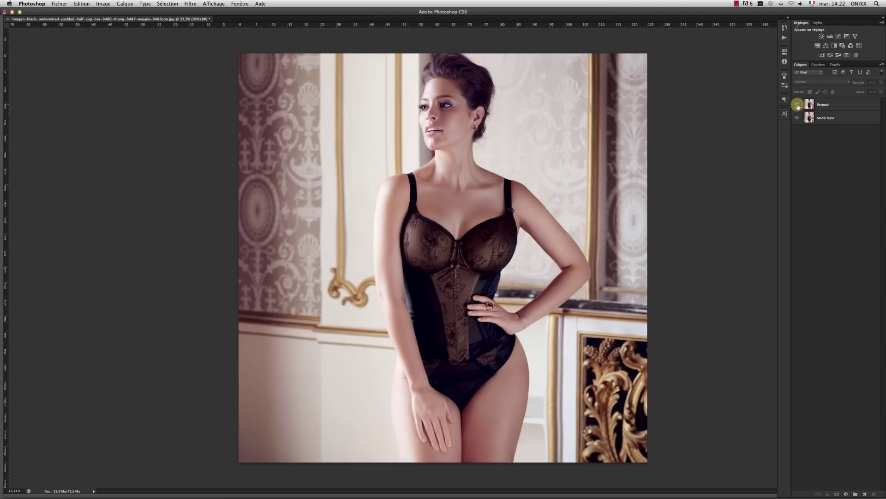
left_click(798, 105)
left_click(798, 105)
left_click(798, 106)
left_click(797, 105)
left_click(798, 106)
left_click(798, 106)
left_click(798, 106)
left_click(797, 106)
key("Tab")
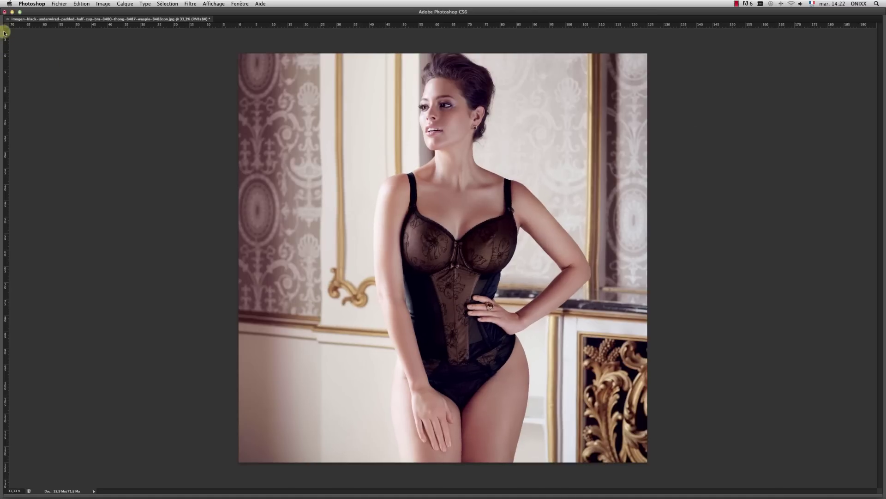
key("Tab")
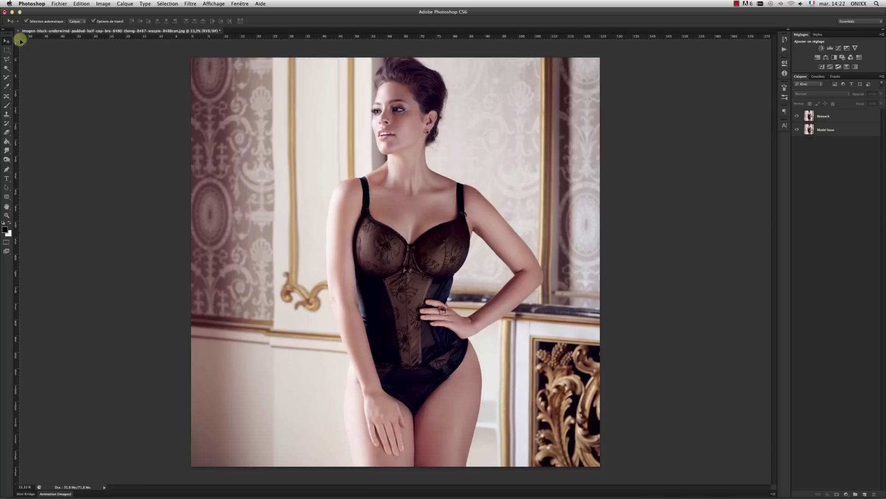
Save a JPEG copy of the image in the Liquify folder under the name Reduire-form.
left_click(52, 5)
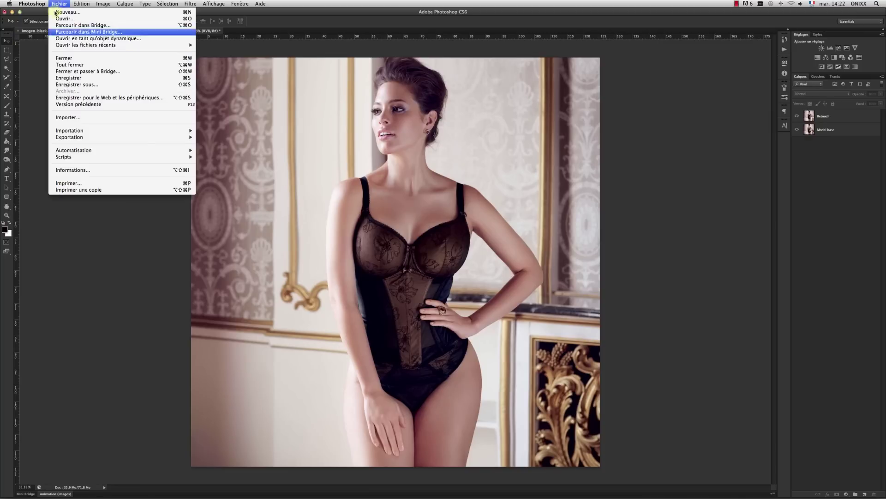
left_click(77, 85)
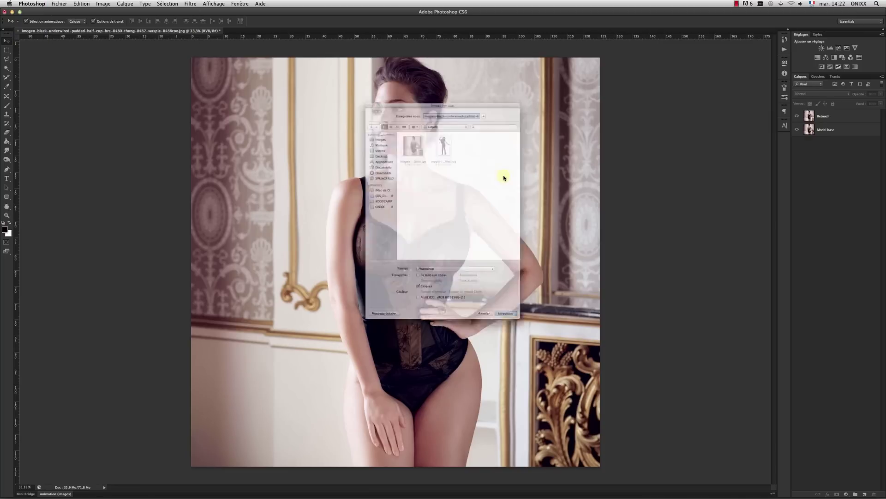
left_click(454, 298)
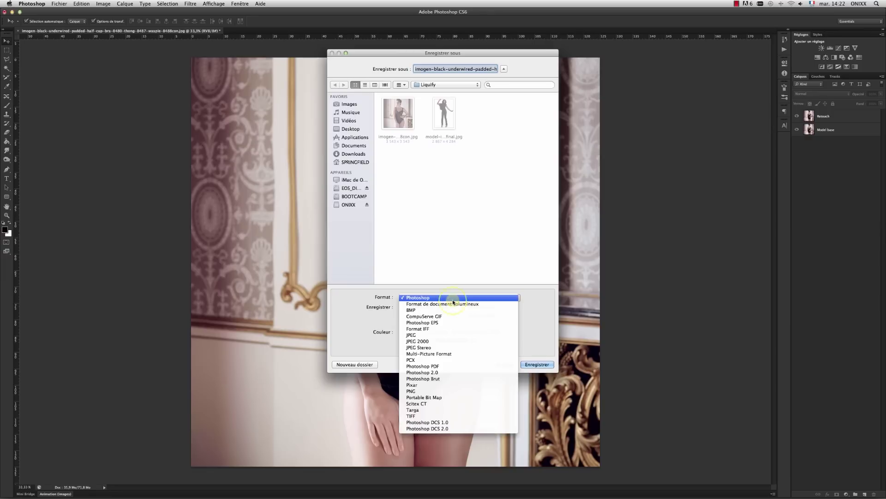
left_click(444, 332)
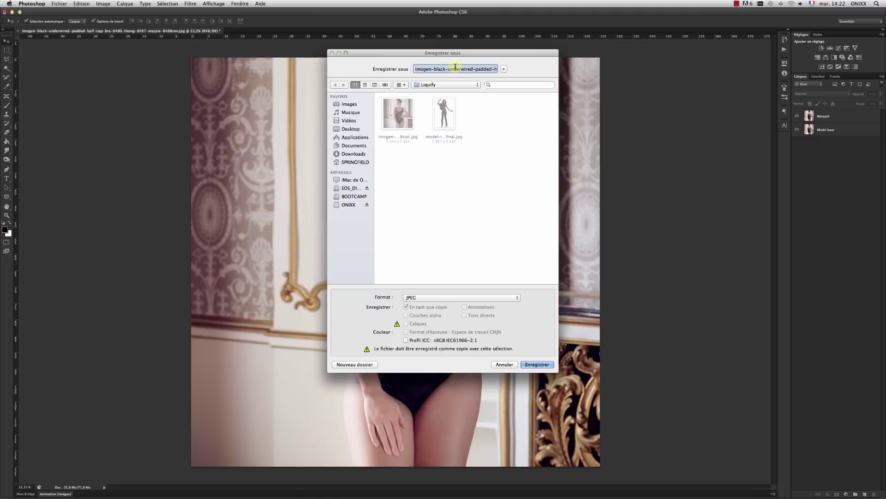
type("Reduire.jpg")
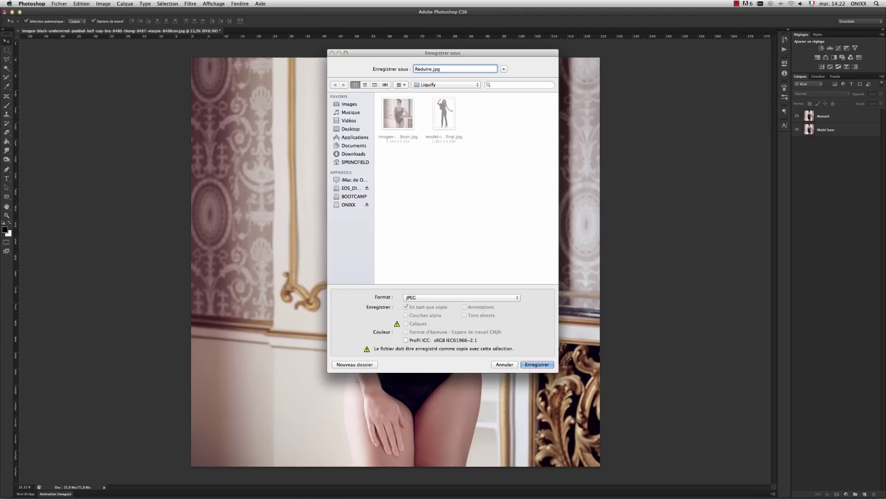
type("-forem")
key("BackSpace")
key("BackSpace")
type("m")
key("Return")
left_click(492, 201)
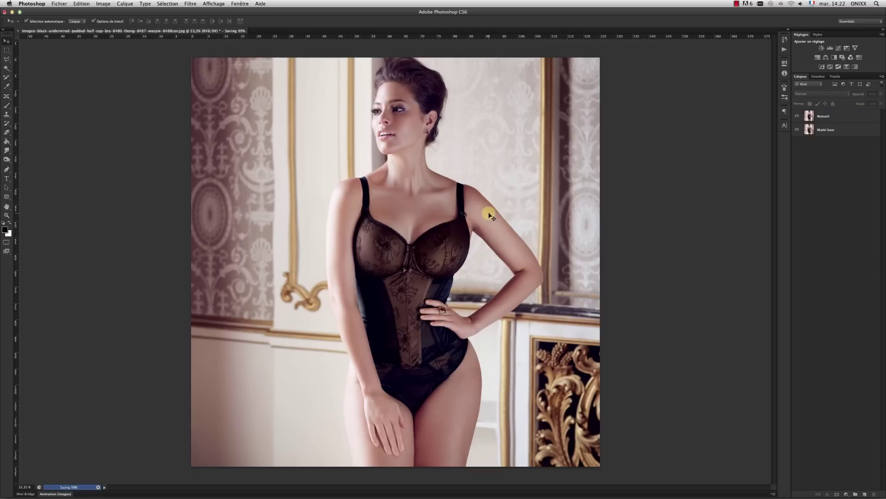
View the retouched figure at 50% zoom in full-screen mode.
key("super+plus")
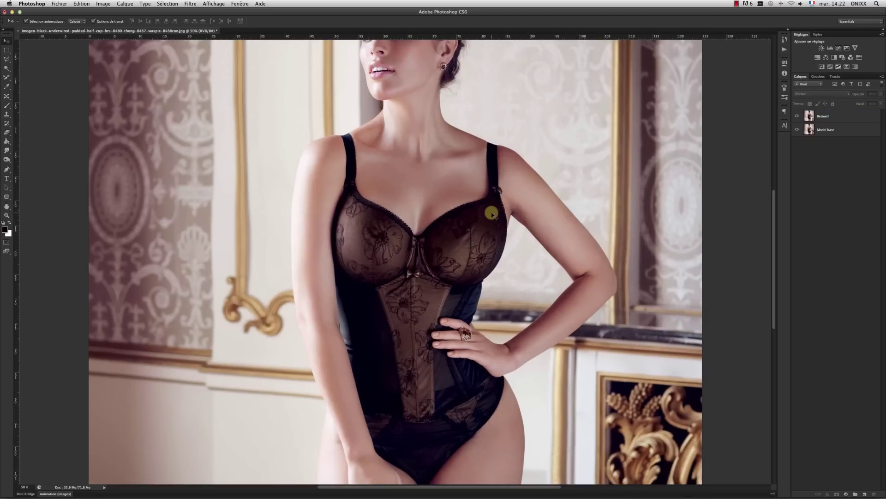
key("f")
key("f")
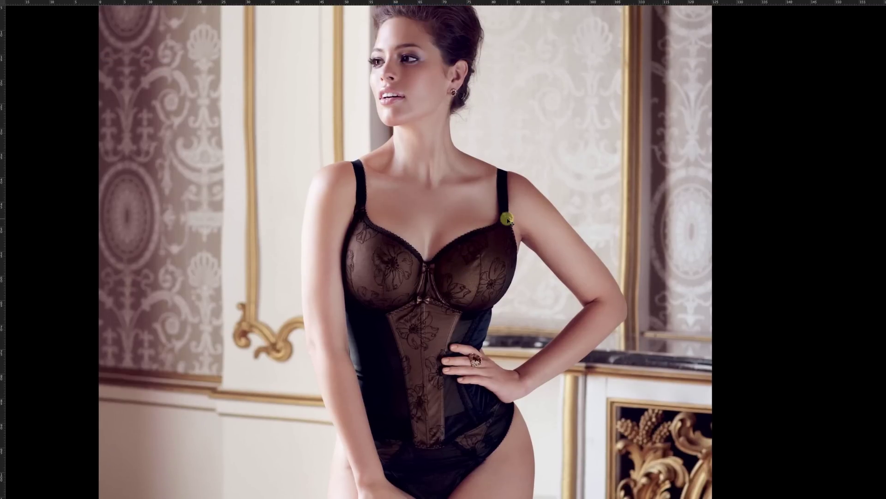
Return from full-screen mode to the standard screen with the panels shown, and quit Photoshop without saving the document's changes.
scroll(508, 220, "down", 5)
scroll(508, 220, "up", 6)
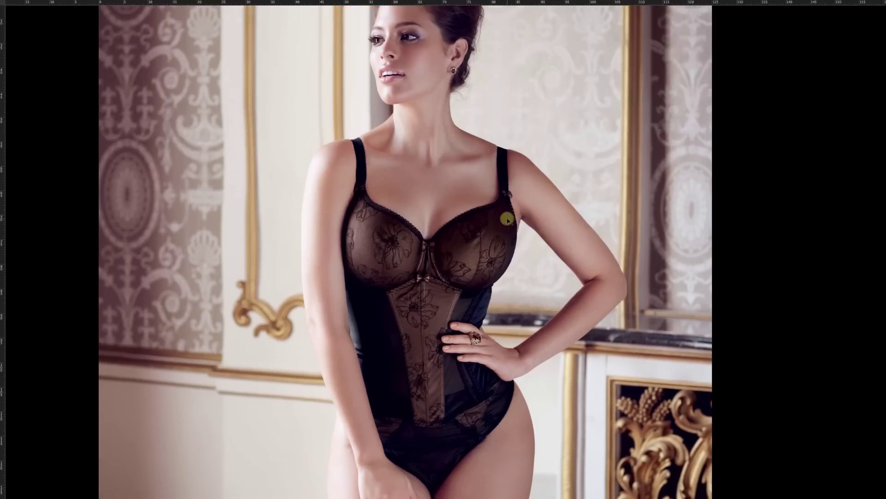
scroll(508, 220, "down", 1)
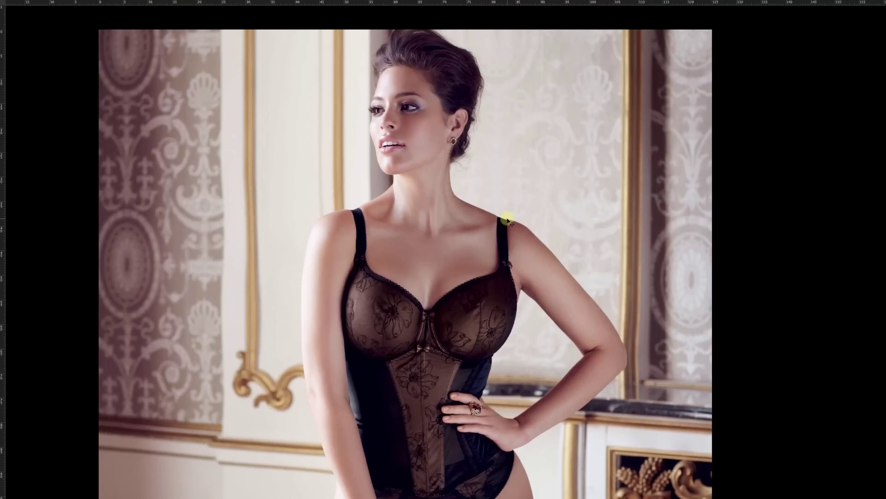
key("f")
key("Tab")
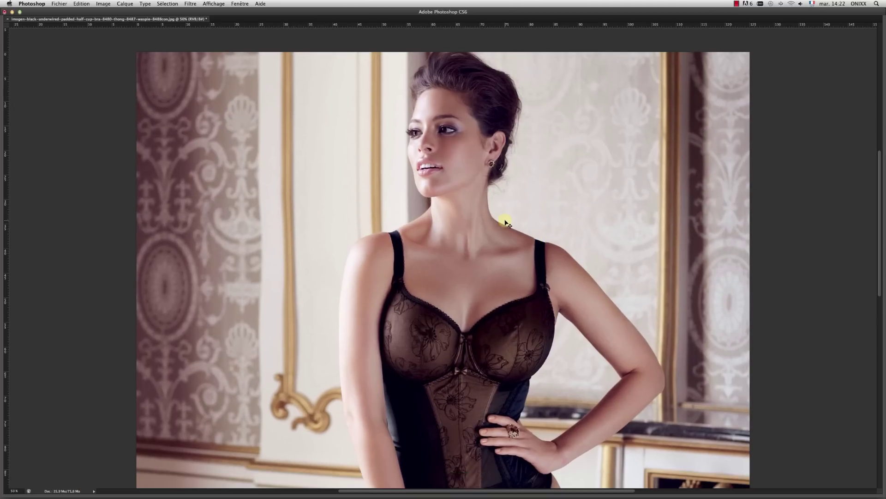
key("Tab")
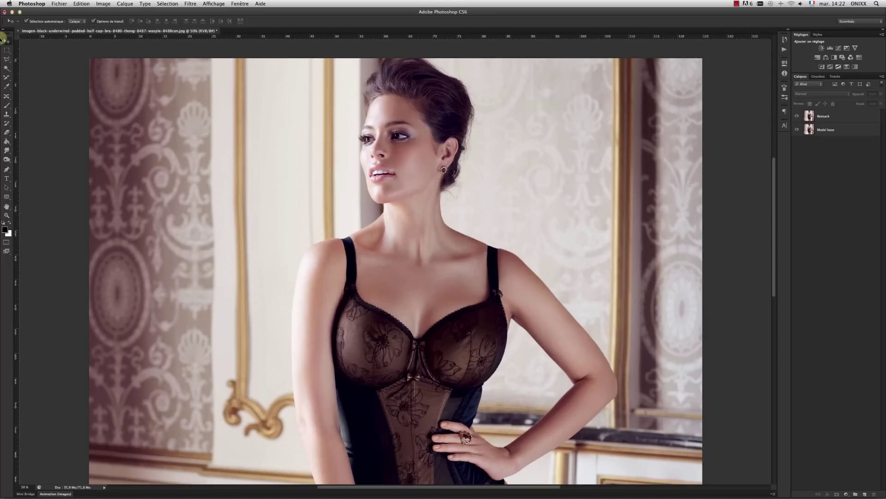
key("super+q")
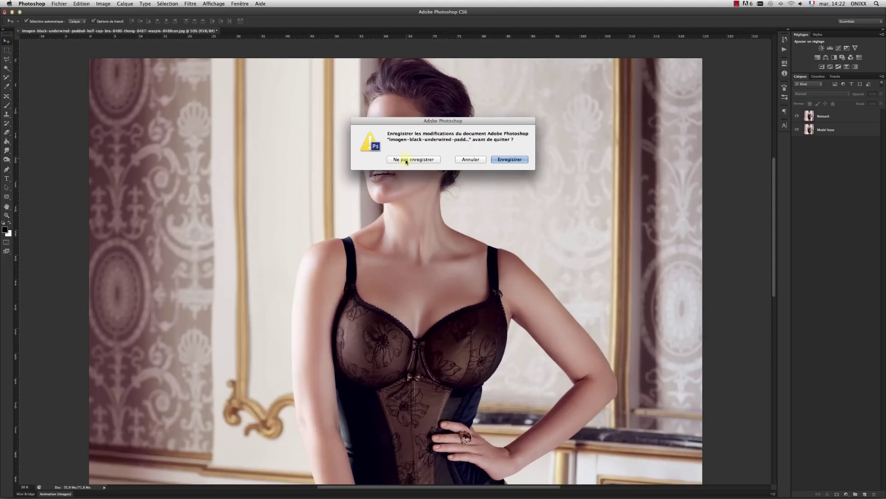
left_click(406, 160)
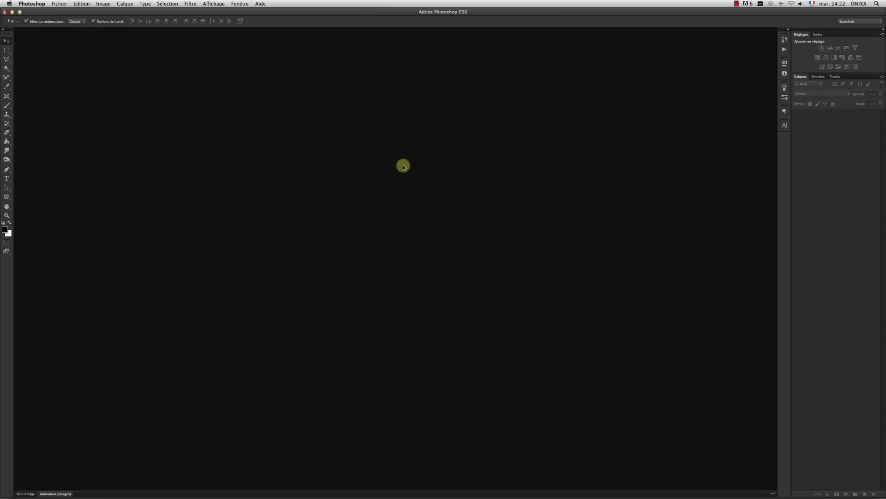
Switch to Finder and open the full-length model photo model-i...final.jpg from the Liquify folder in Photoshop.
key("ctrl+Up")
left_click(392, 53)
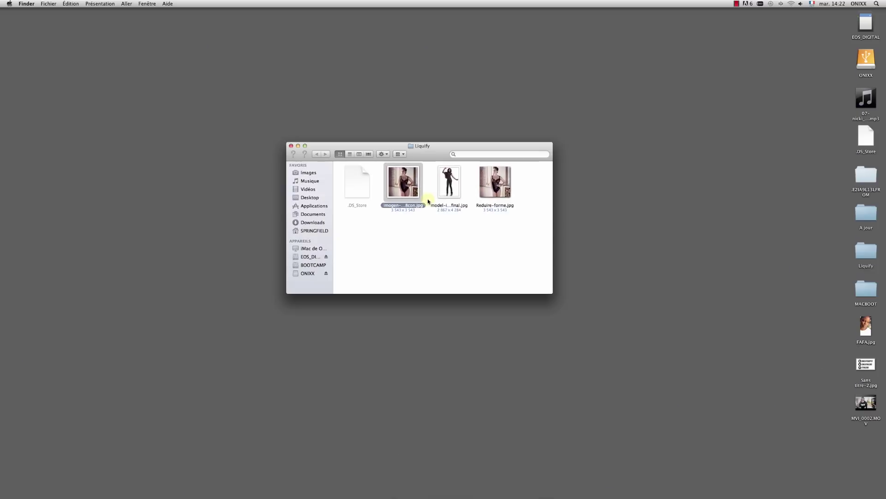
left_click(450, 185)
key("space")
key("space")
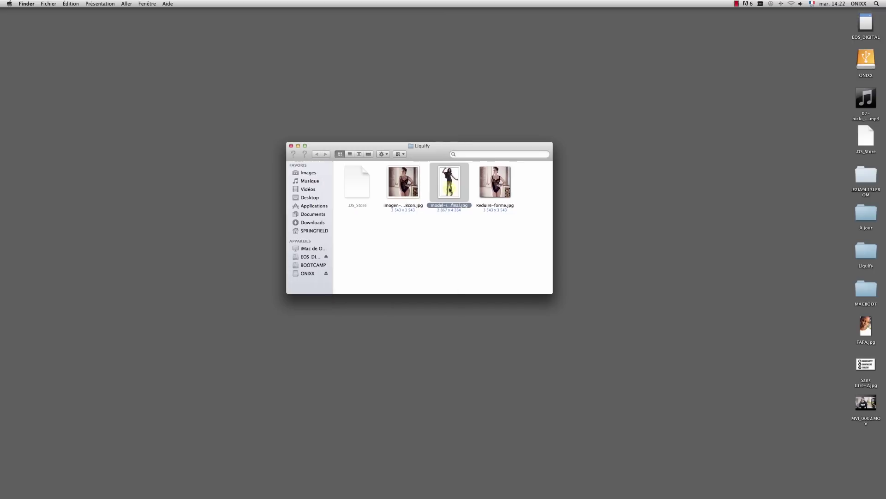
left_click_drag(450, 184, 440, 482)
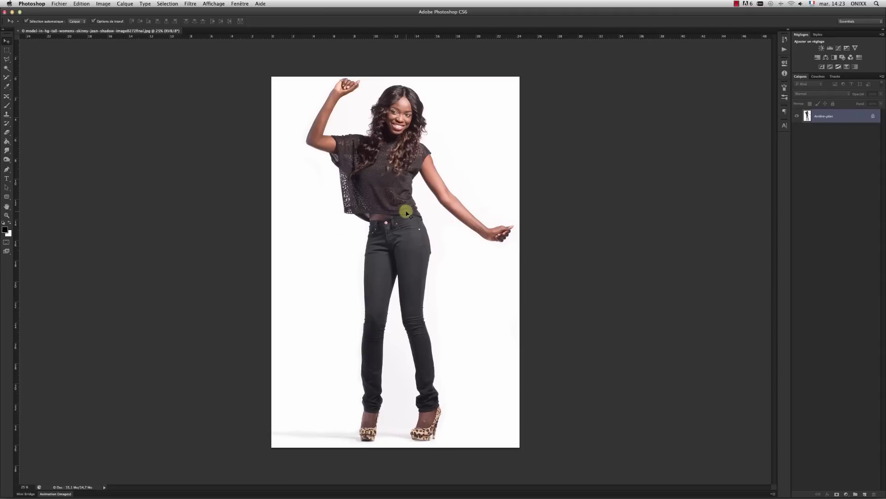
Convert the locked Arrière-plan background into a regular layer, keeping the default name and settings.
key("super+plus")
key("super+plus")
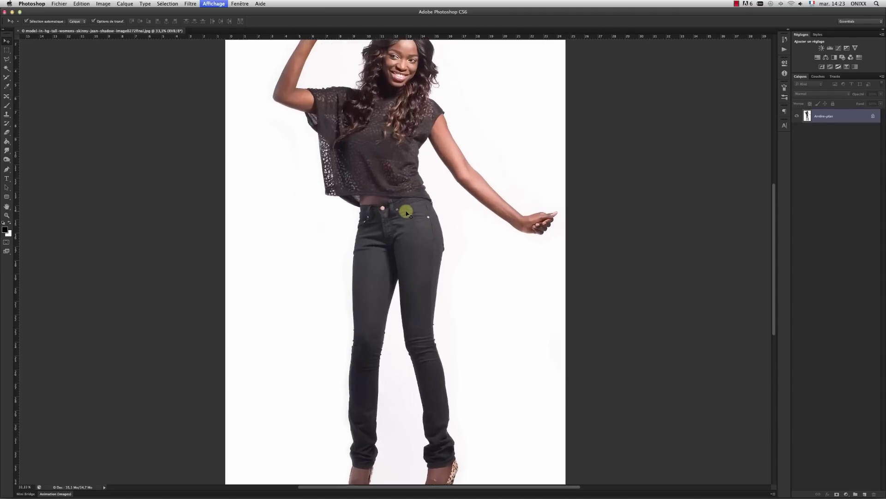
scroll(407, 212, "up", 5)
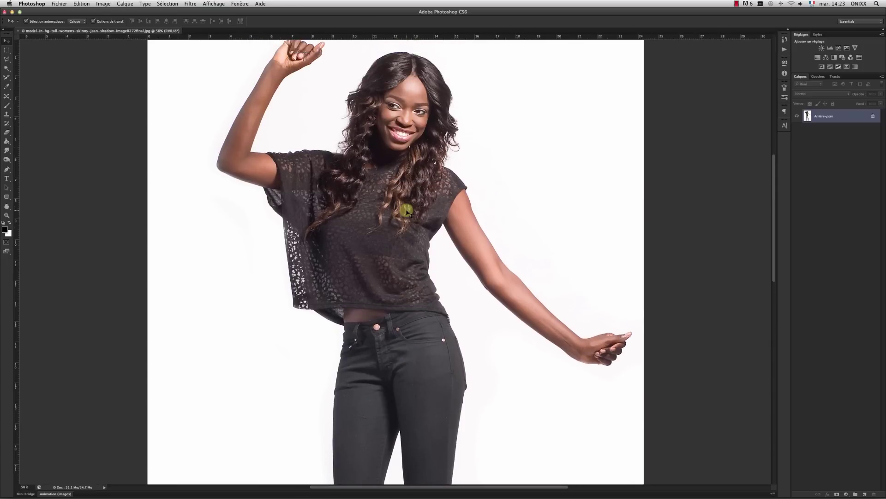
scroll(406, 212, "down", 7)
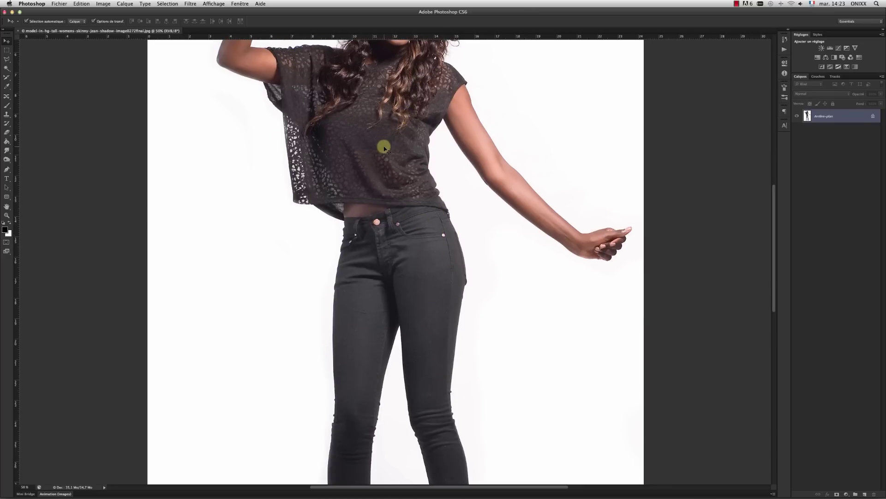
scroll(387, 156, "down", 10)
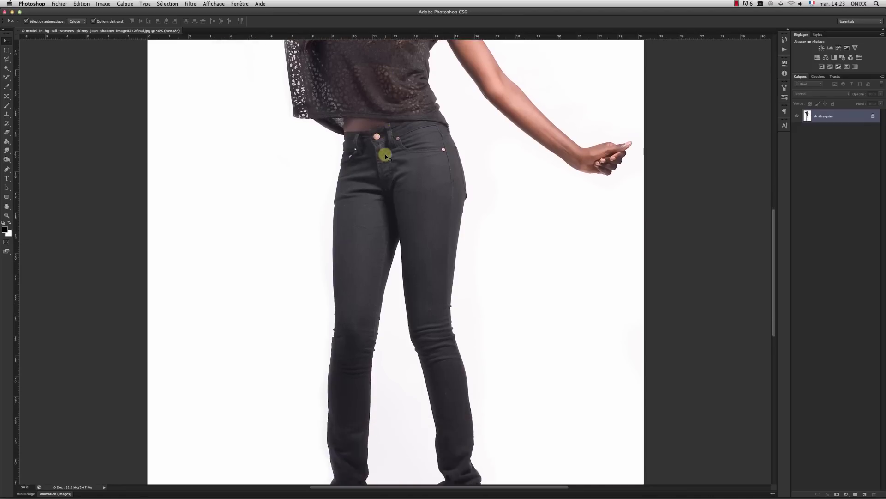
scroll(391, 214, "up", 15)
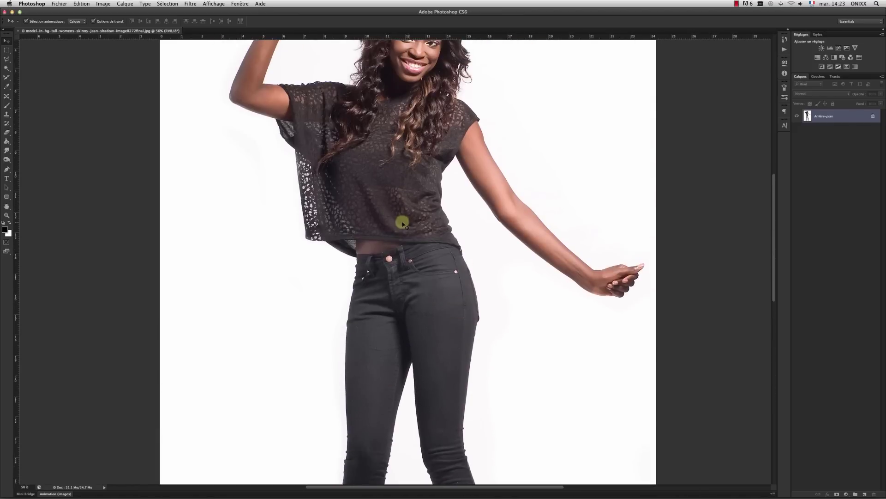
double_click(852, 117)
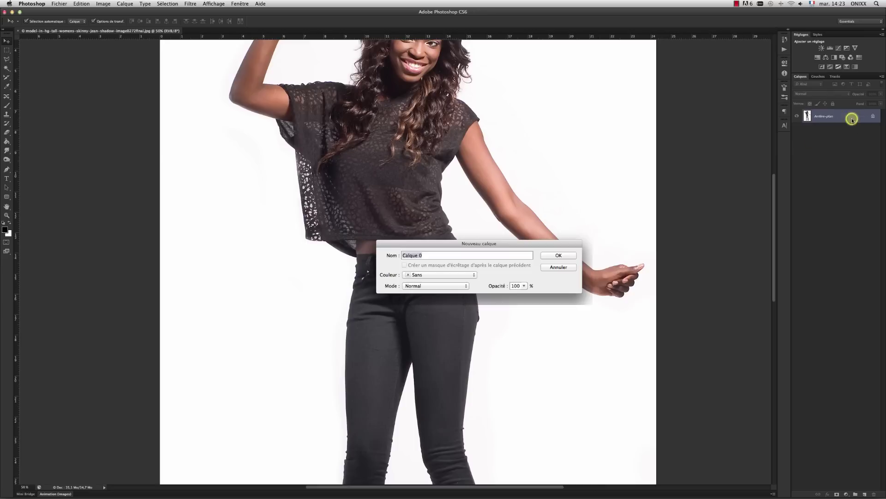
left_click(557, 256)
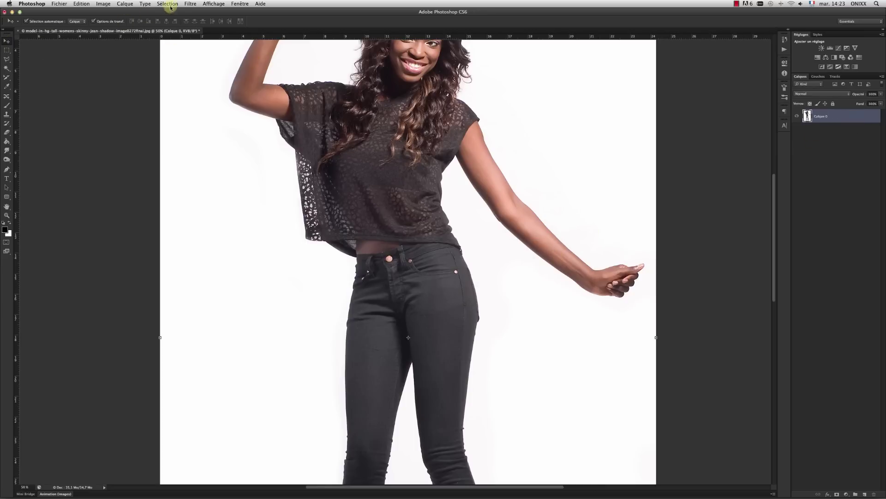
Open the Liquify (Fluidité) filter on the layer and enlarge the model's outer hip using the Bloat tool at brush size 700.
left_click(190, 4)
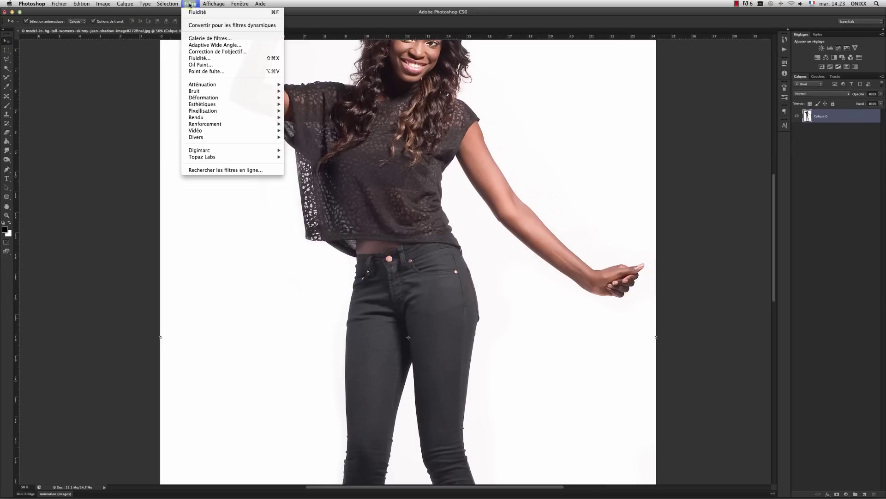
left_click(211, 59)
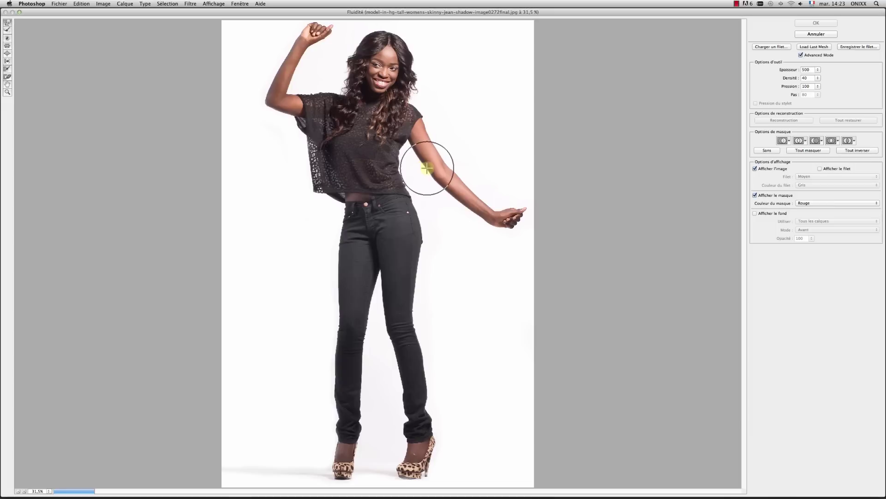
left_click(427, 169)
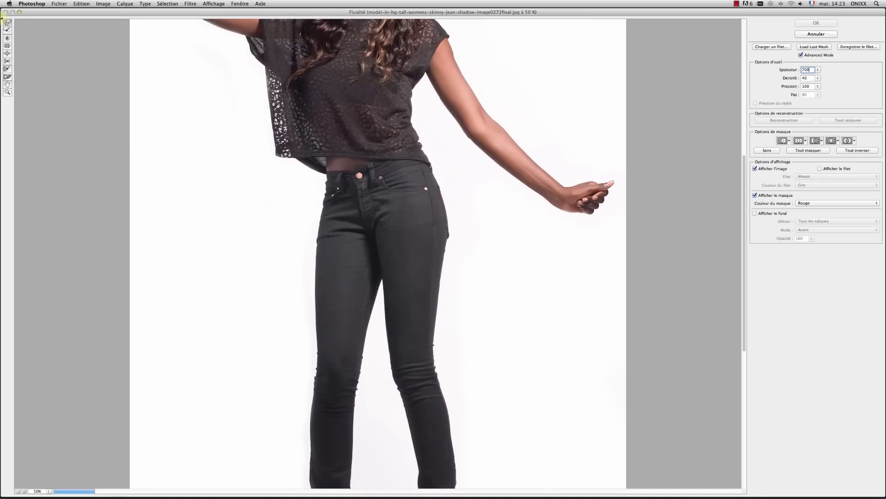
left_click(7, 53)
left_click(424, 187)
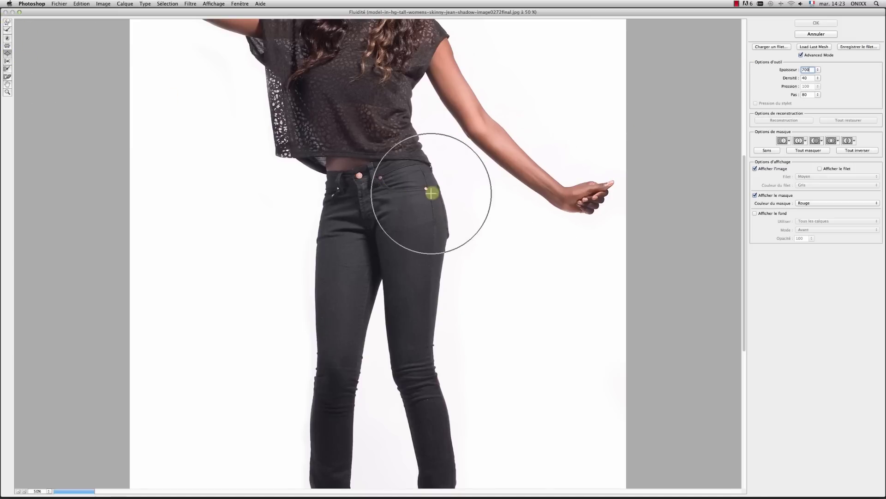
mouse_move(425, 187)
left_mouse_down()
mouse_move(434, 212)
mouse_move(436, 199)
mouse_move(346, 198)
mouse_move(340, 206)
mouse_move(409, 203)
mouse_move(431, 184)
mouse_move(427, 213)
mouse_move(389, 200)
mouse_move(406, 164)
mouse_move(439, 189)
mouse_move(438, 210)
mouse_move(429, 175)
mouse_move(397, 161)
mouse_move(367, 194)
mouse_move(332, 198)
mouse_move(323, 257)
mouse_move(332, 162)
mouse_move(396, 134)
mouse_move(394, 152)
left_mouse_up()
Reshape the hip and thigh contours of the jeans with the Forward Warp tool.
left_click(7, 22)
mouse_move(392, 200)
left_mouse_down()
mouse_move(402, 246)
mouse_move(434, 256)
mouse_move(382, 186)
mouse_move(414, 167)
mouse_move(446, 230)
mouse_move(436, 243)
mouse_move(443, 184)
mouse_move(425, 169)
mouse_move(445, 186)
mouse_move(449, 217)
mouse_move(429, 172)
mouse_move(442, 201)
mouse_move(431, 231)
mouse_move(402, 134)
mouse_move(416, 149)
mouse_move(408, 122)
mouse_move(396, 123)
mouse_move(370, 220)
mouse_move(407, 120)
mouse_move(380, 110)
mouse_move(398, 195)
mouse_move(436, 218)
mouse_move(447, 211)
mouse_move(428, 237)
mouse_move(420, 327)
mouse_move(430, 313)
mouse_move(431, 366)
mouse_move(439, 333)
mouse_move(357, 328)
mouse_move(378, 323)
mouse_move(368, 320)
mouse_move(371, 330)
mouse_move(360, 307)
mouse_move(363, 355)
left_mouse_up()
key("super+minus")
left_click(447, 211)
scroll(423, 245, "up", 5)
Switch to the Pucker tool, check the figure from head to legs, and apply the Liquify changes to the layer.
left_click(7, 46)
scroll(360, 306, "down", 5)
scroll(360, 307, "up", 5)
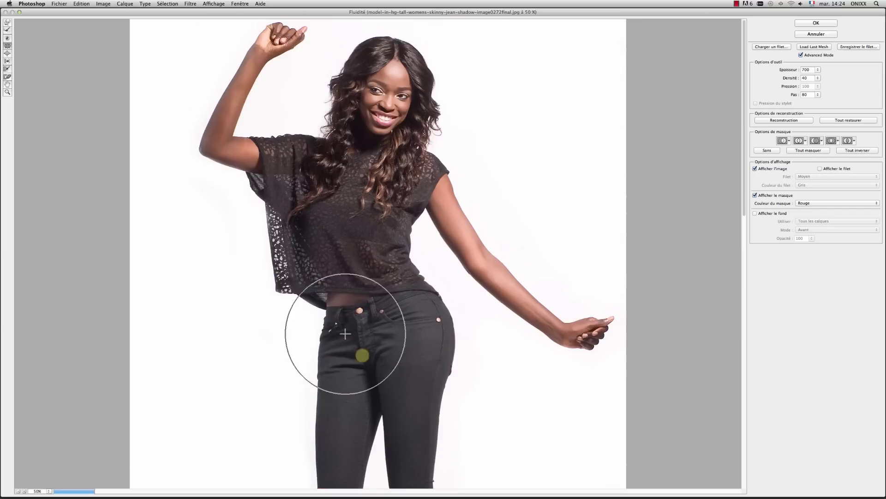
left_click(816, 23)
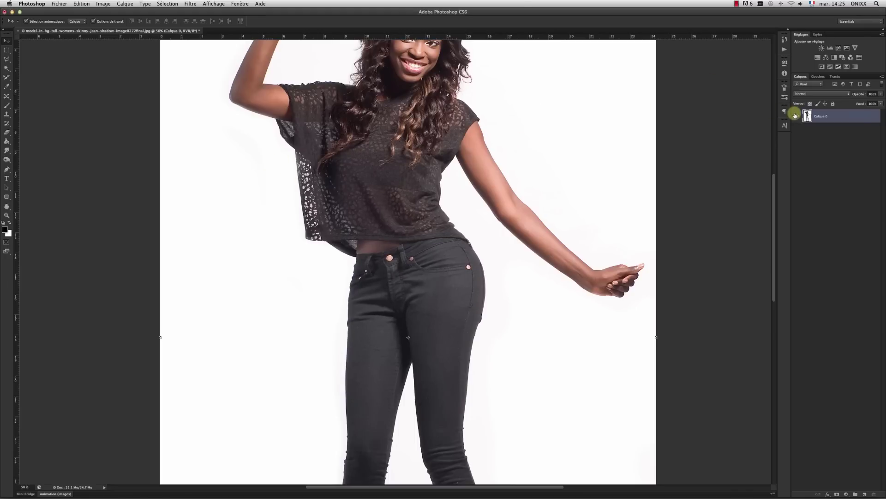
Compare the figure before and after Liquify by repeatedly undoing and redoing the filter, leaving the reshaped version in place.
key("super+z")
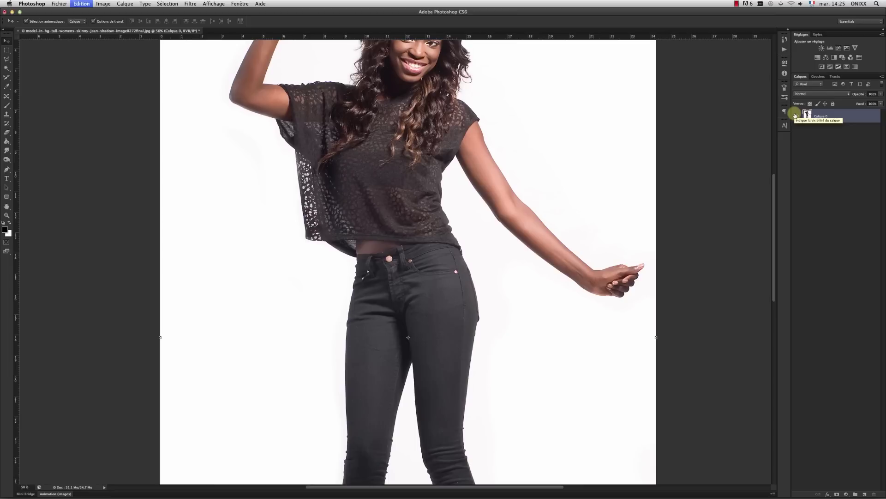
key("super+z")
key("super+minus")
key("super+z")
key("super+z")
key("super+z")
key("super+z")
key("super+z")
key("super+z")
key("super+z")
key("super+z")
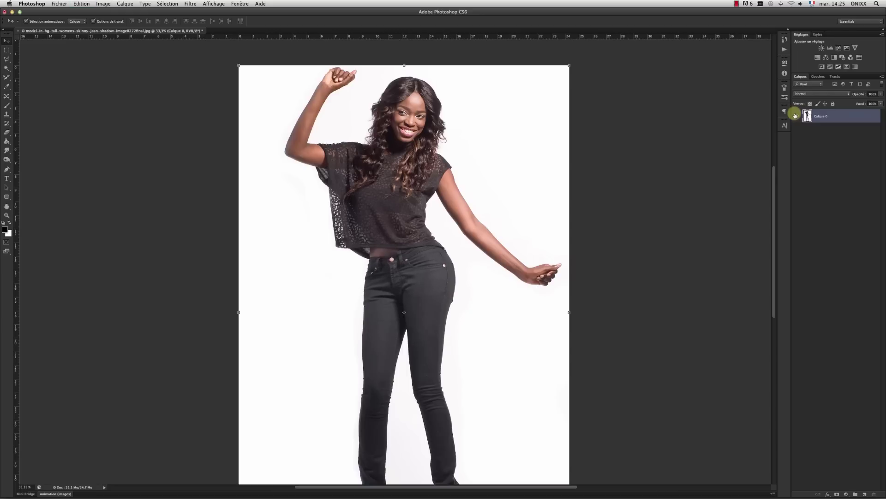
key("super+z")
key("super+z")
Save a JPEG copy of the reshaped image in the Liquify folder as Augmentation-forme at maximum quality 12.
left_click(55, 6)
left_click(90, 85)
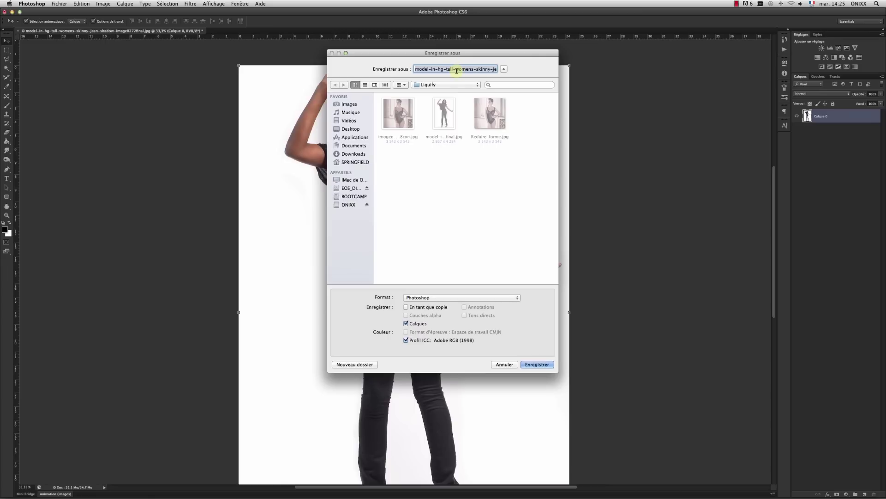
type("Augmentation")
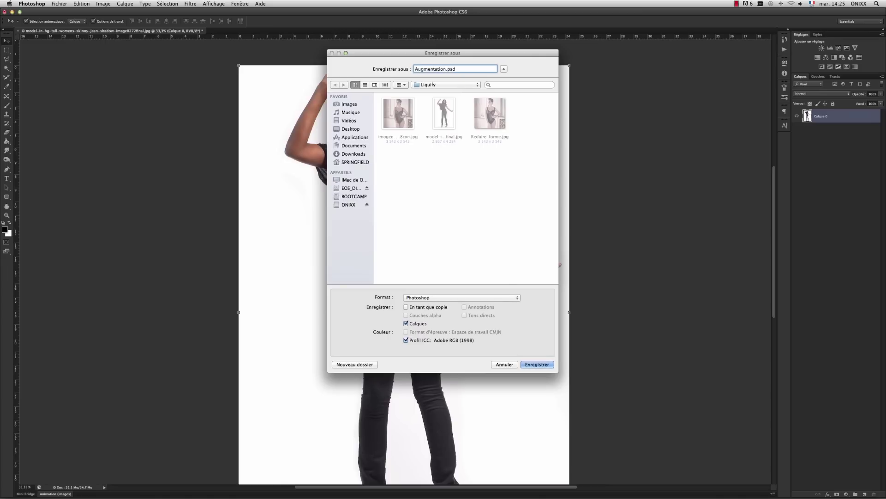
type("-forme")
left_click(454, 297)
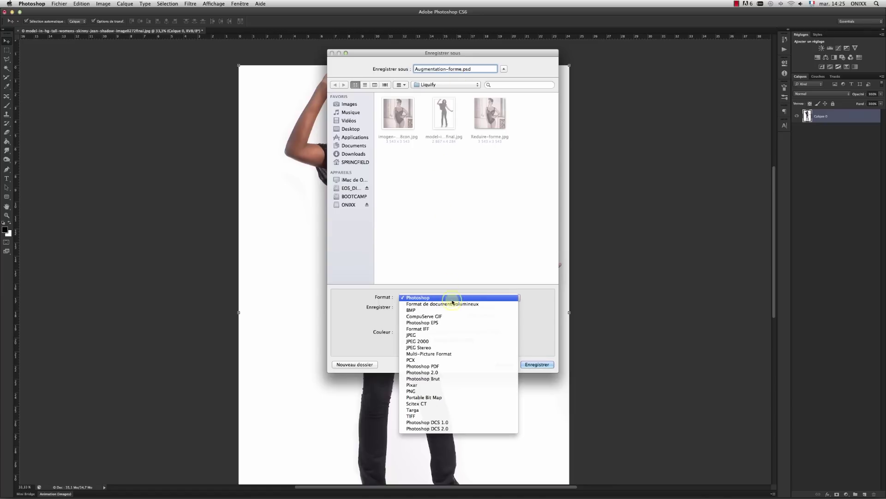
left_click(440, 336)
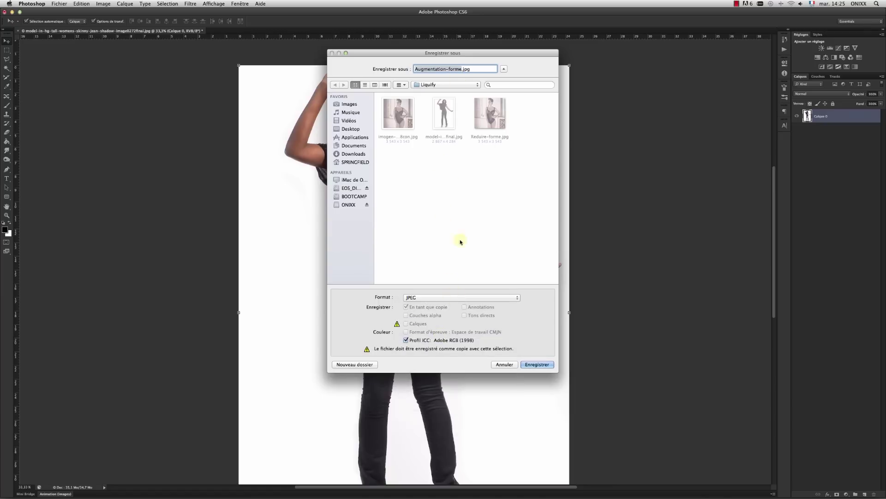
left_click(466, 69)
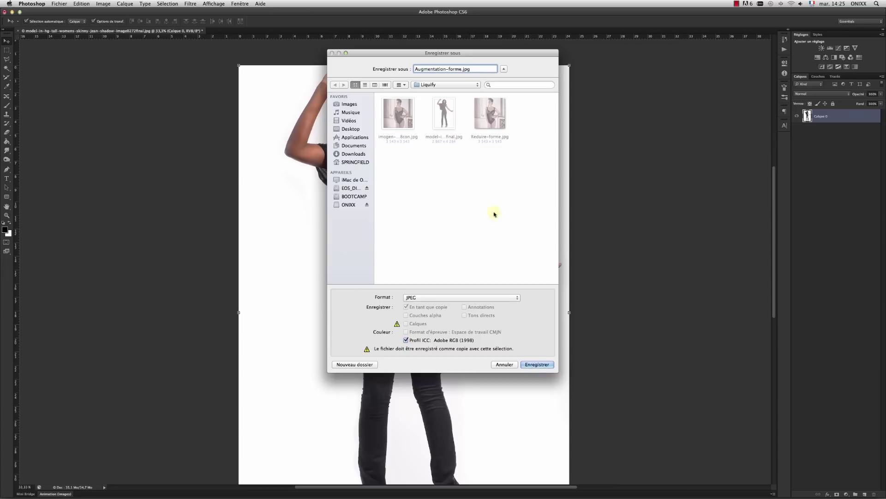
left_click(538, 365)
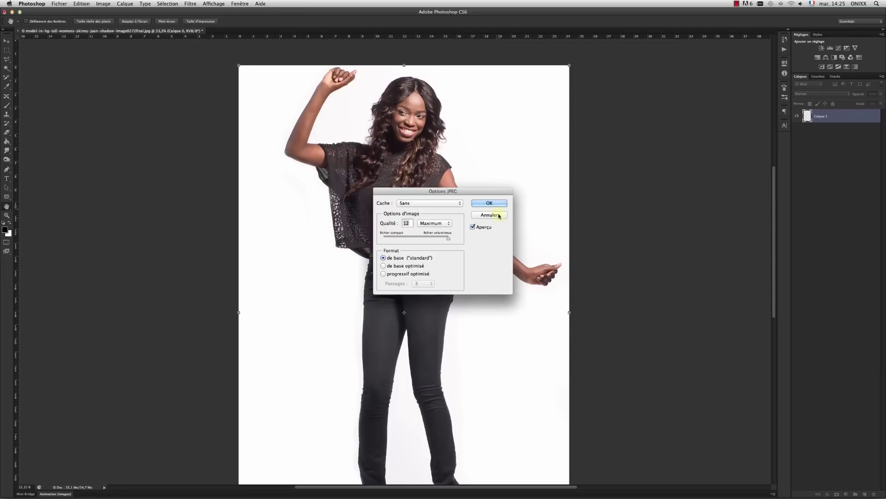
left_click(490, 203)
key("v")
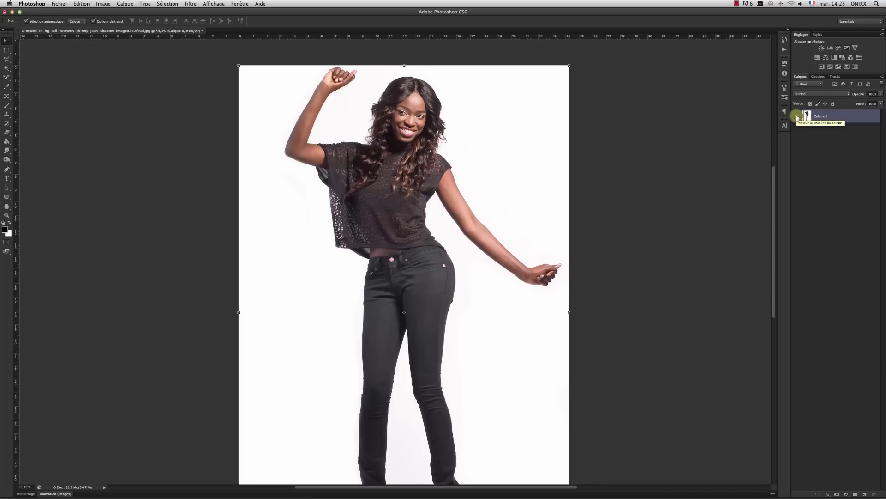
Revert the image to the history state of the layer conversion, before the Liquify filter.
left_click(784, 40)
left_click(712, 65)
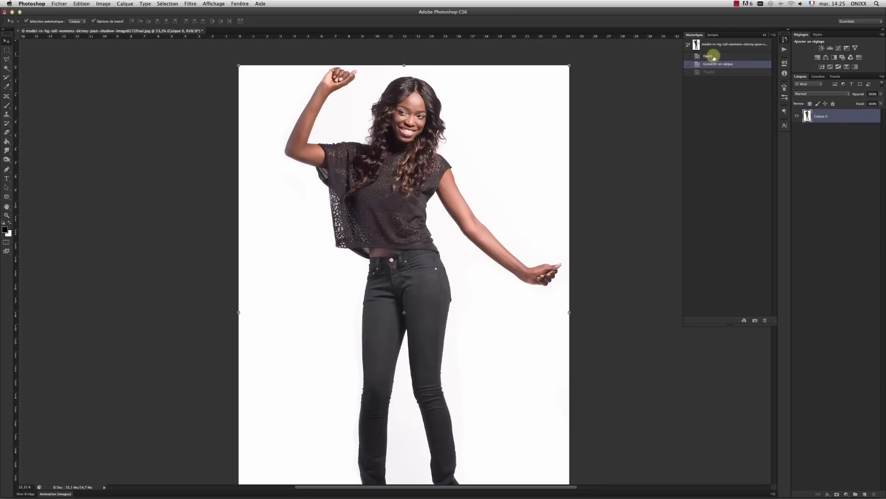
left_click(517, 209)
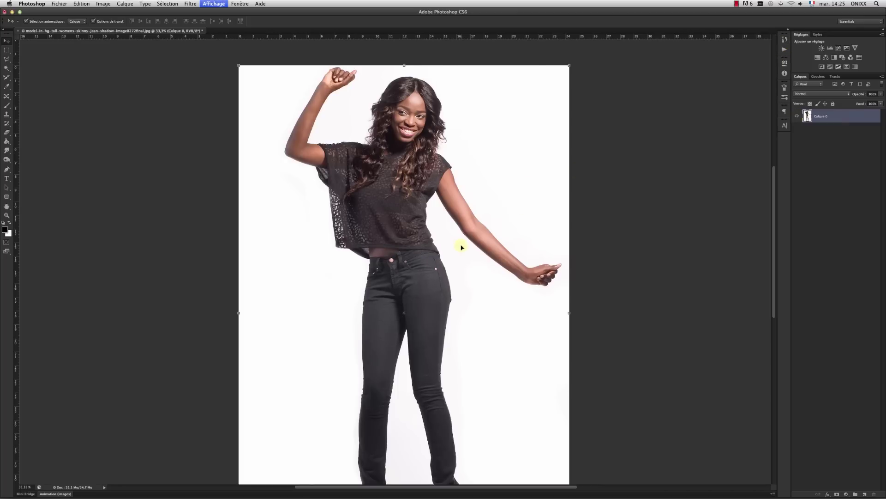
Outline the jeans' outer hip with a closed Pen path running from the shirt hem down to the upper thigh.
key("super+plus")
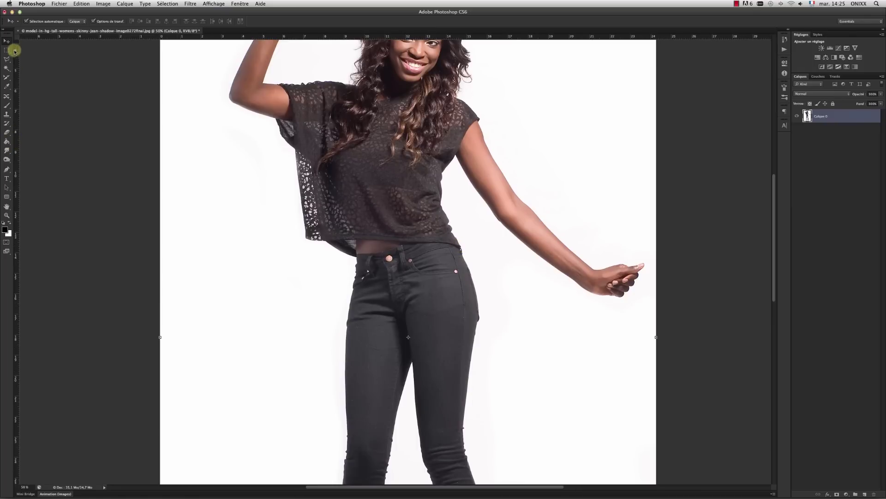
left_click(6, 170)
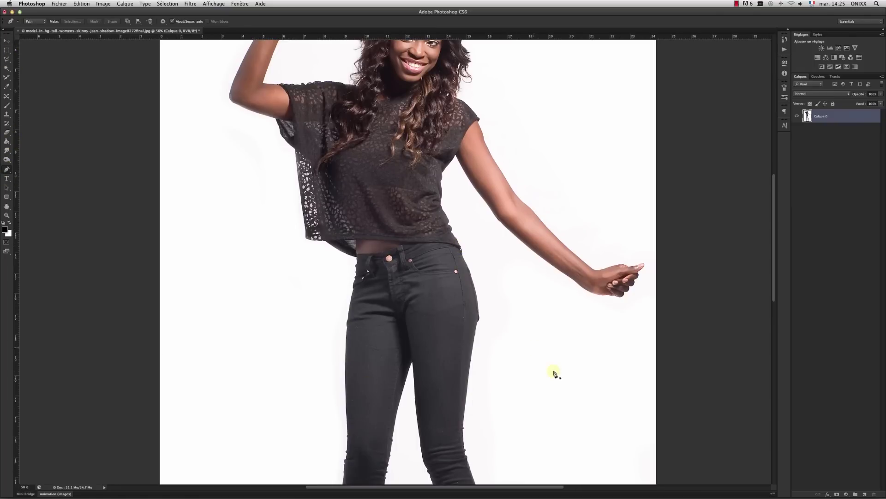
left_click(457, 231)
left_click_drag(441, 236, 396, 251)
left_click(402, 276)
left_click_drag(412, 302, 408, 308)
left_click(426, 327)
left_click_drag(460, 354, 477, 355)
left_click_drag(465, 257, 458, 246)
left_click(455, 232)
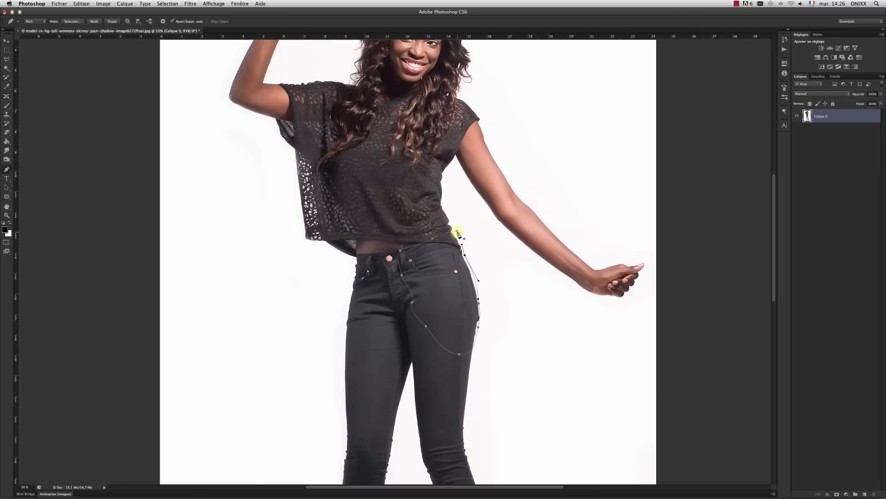
Turn the hip path into a new anti-aliased selection with a 0-pixel radius and copy it to its own layer.
left_click(463, 312, "ctrl")
right_click(451, 247)
left_click(509, 279)
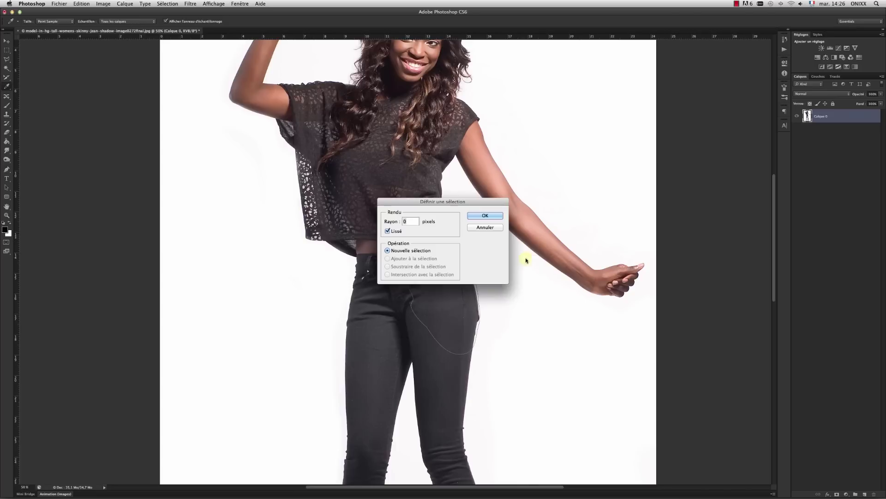
left_click(486, 215)
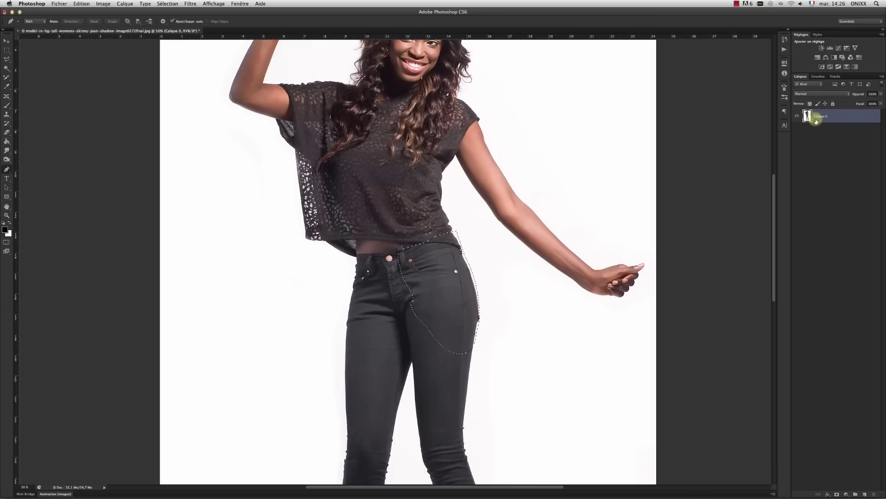
key("super+j")
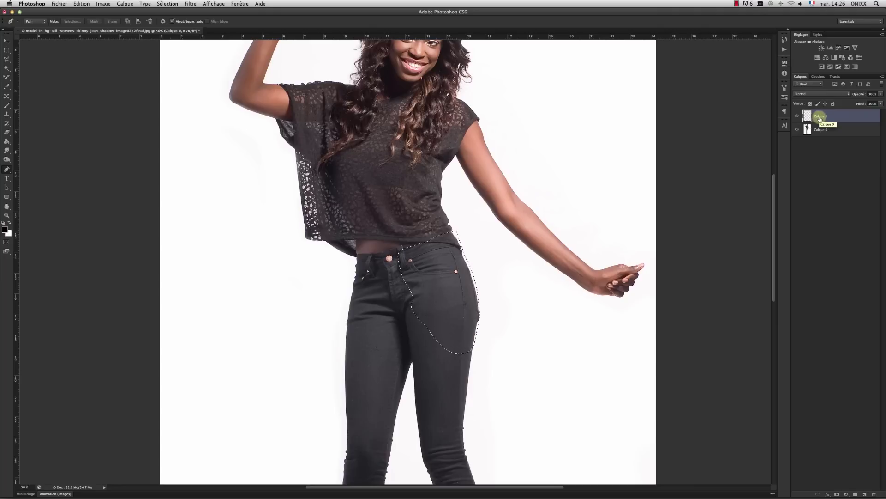
Inspect the copied hip piece by isolating it from the photo and moving it aside, undoing the move.
left_click(798, 118, "alt")
left_click(798, 117)
left_click(798, 116)
left_click(798, 116)
left_click(798, 116)
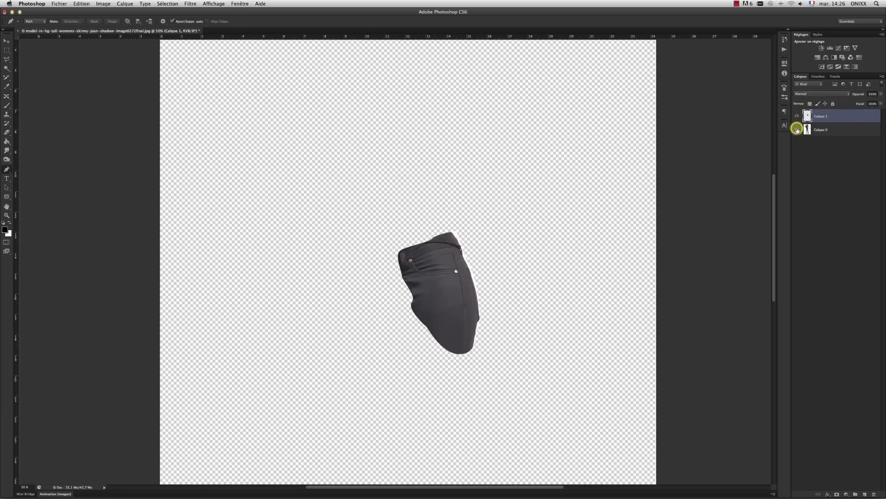
left_click(797, 129)
left_click(7, 41)
left_click_drag(440, 326, 475, 321)
key("super+z")
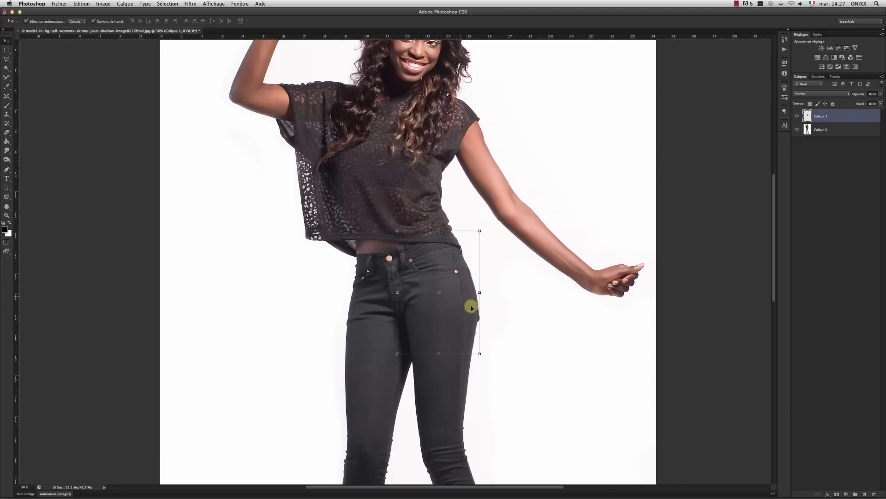
Start a Warp transformation on the hip piece, trying outward pulls on its outer edge and undoing them.
left_click(89, 5)
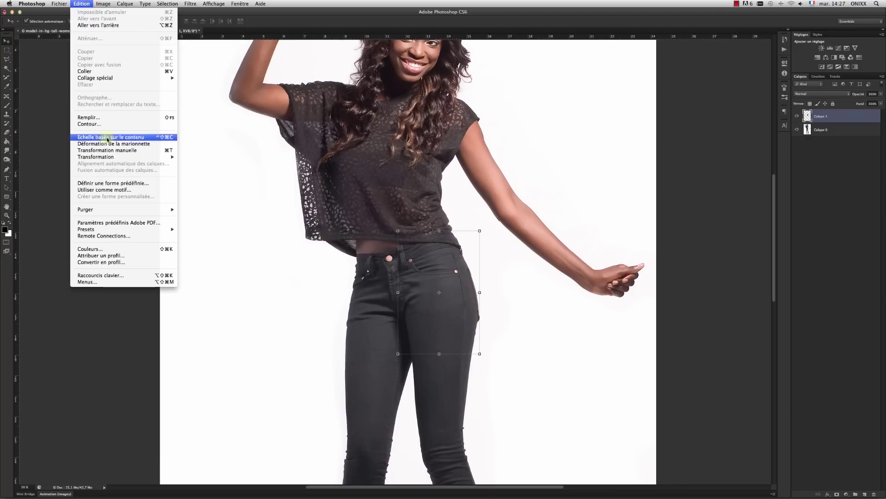
mouse_move(149, 157)
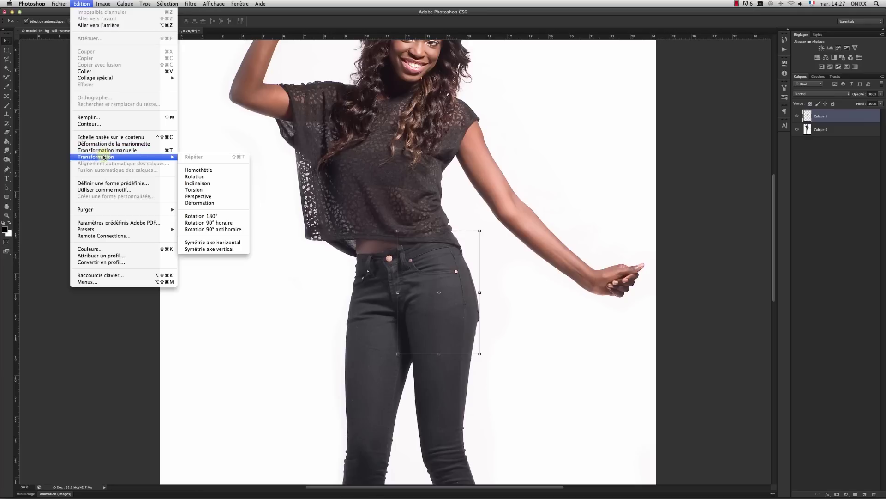
left_click(203, 204)
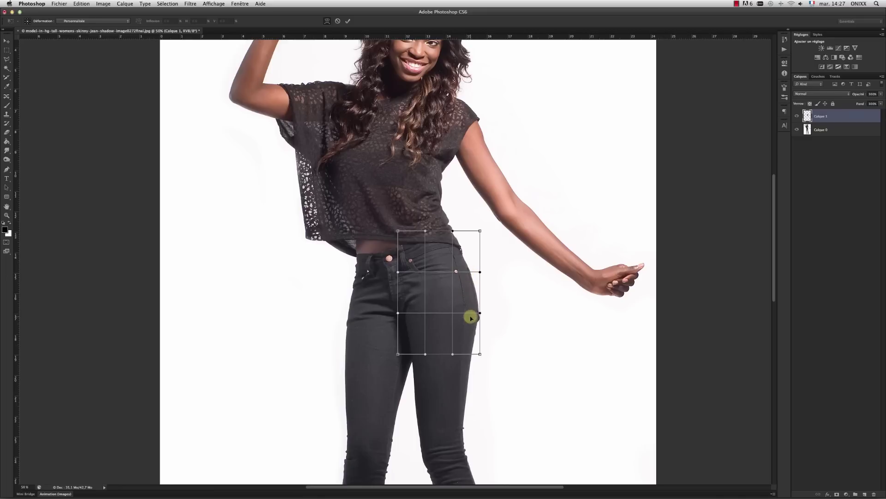
left_click_drag(470, 320, 477, 319)
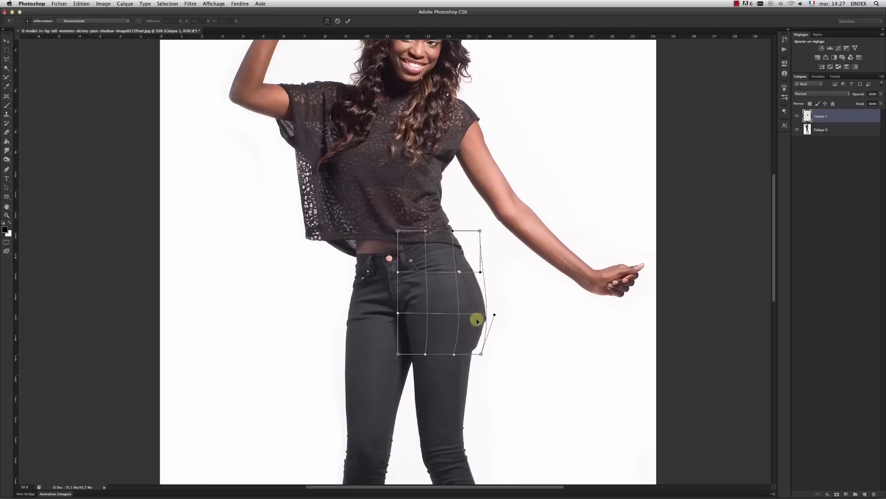
key("super+z")
left_click_drag(481, 273, 496, 272)
key("super+z")
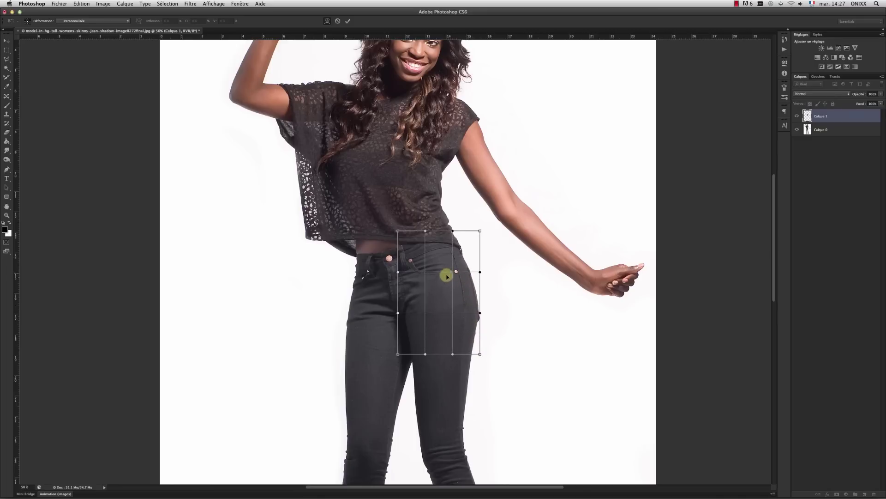
Bulge the hip's outer edge outward with the warp mesh, keep its lower end aligned with the thigh, and apply the Warp.
scroll(451, 270, "up", 2)
left_click_drag(456, 281, 480, 306)
scroll(475, 296, "up", 1)
left_click_drag(480, 375, 479, 374)
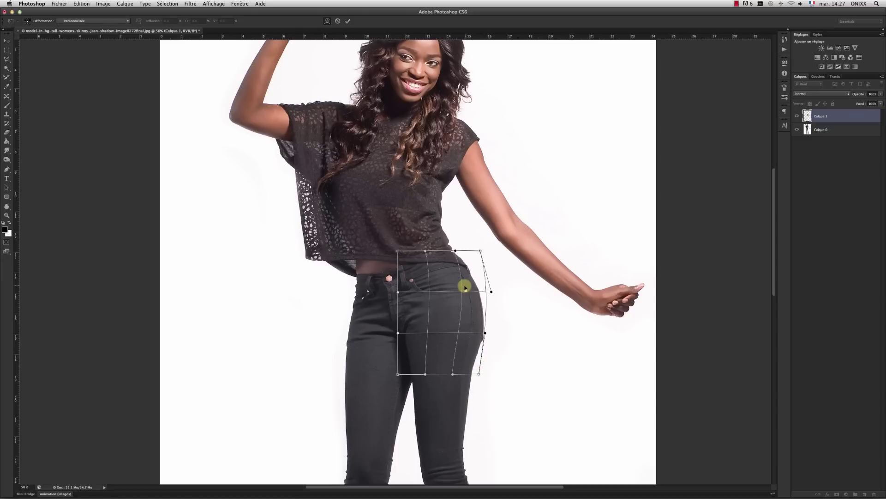
left_click_drag(491, 292, 496, 291)
left_click_drag(487, 335, 488, 333)
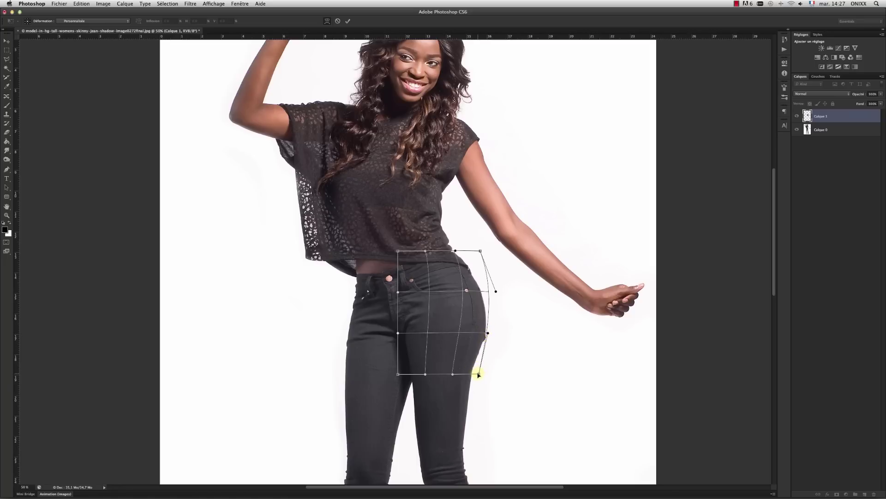
left_click_drag(478, 375, 478, 374)
left_click_drag(497, 292, 498, 291)
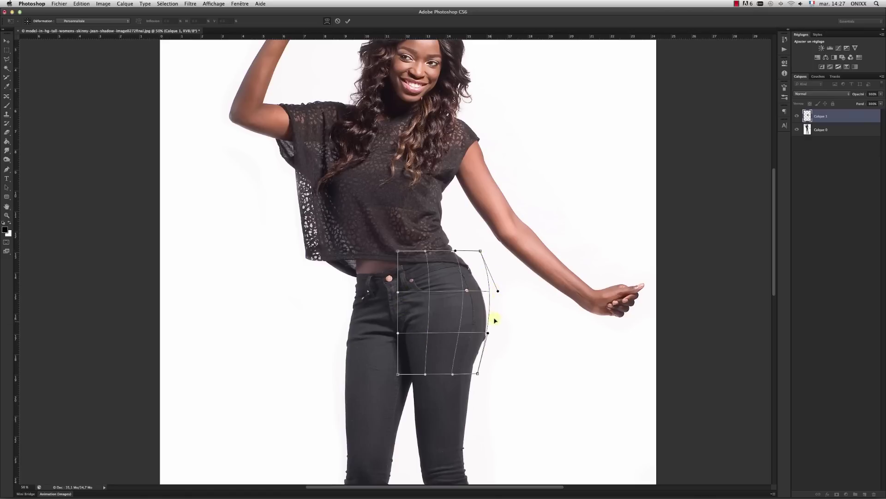
left_click(488, 334)
left_click_drag(488, 333, 490, 334)
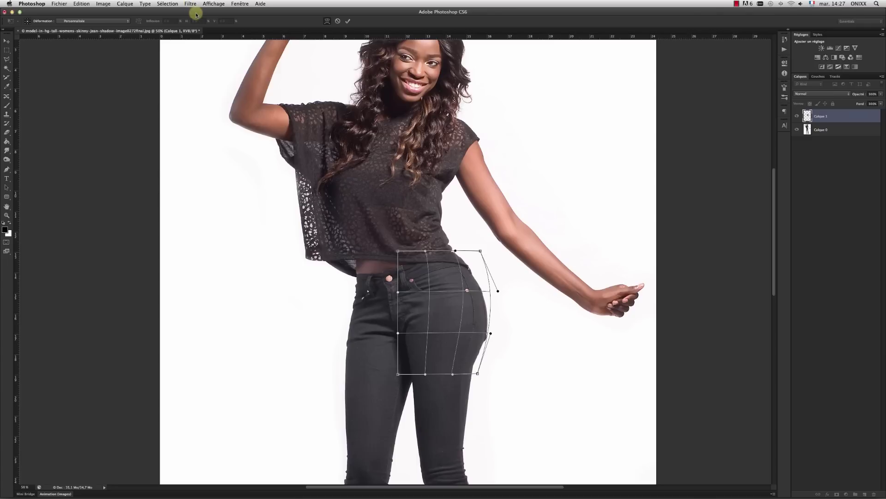
key("Return")
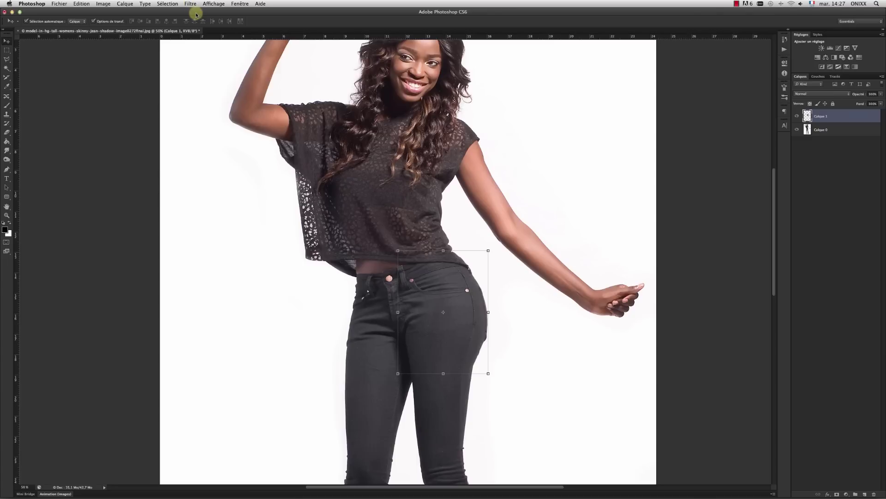
Compare the figure with and without the warped hip by toggling Calque 1's visibility at a wider view.
left_click(547, 326)
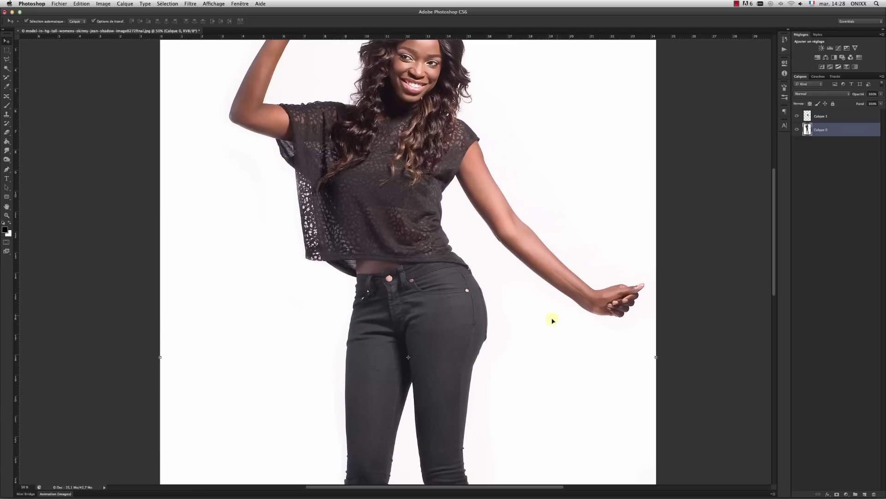
key("super+minus")
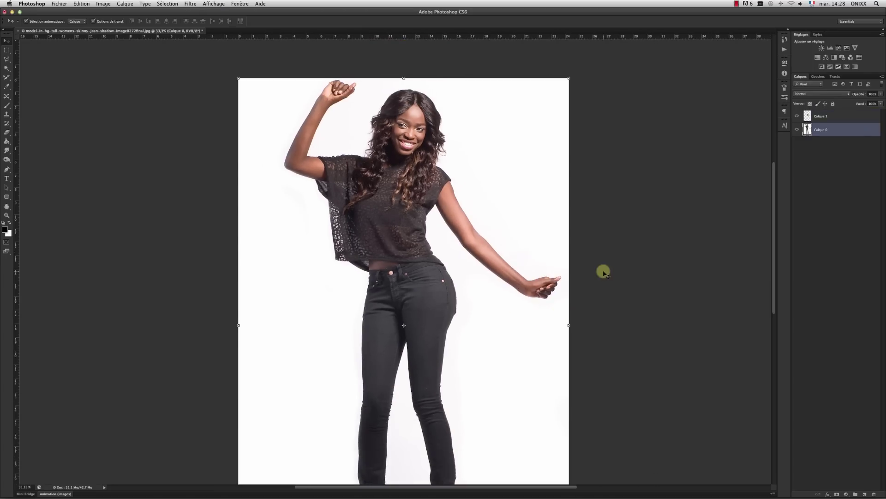
scroll(630, 255, "down", 2)
left_click(798, 116)
left_click(797, 115)
left_click(797, 116)
left_click(797, 116)
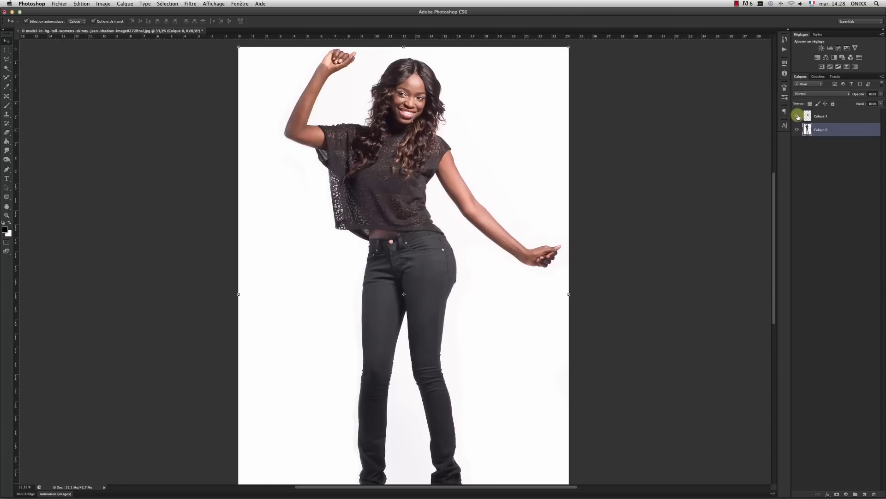
key("super+minus")
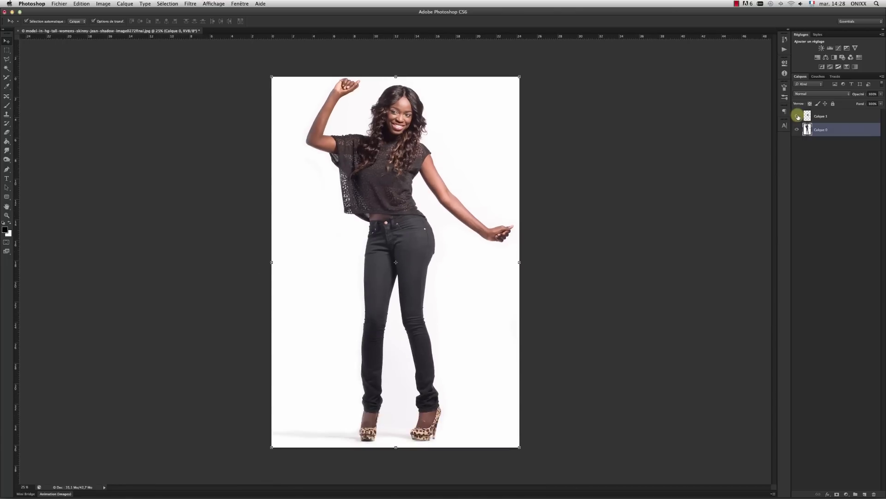
key("super+plus")
left_click(798, 115)
left_click(797, 115)
left_click(798, 117)
left_click(797, 116)
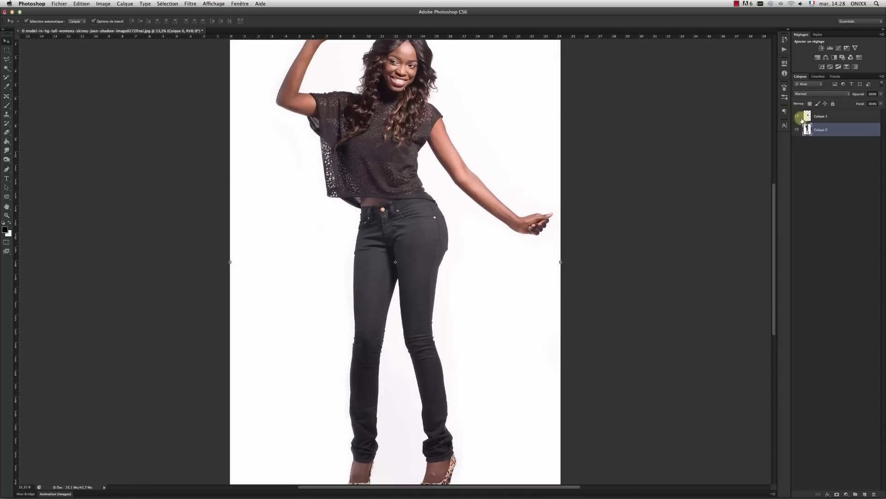
Try another Warp pull on the outer edge of Calque 1, undo it, and leave the transformation.
left_click(6, 169)
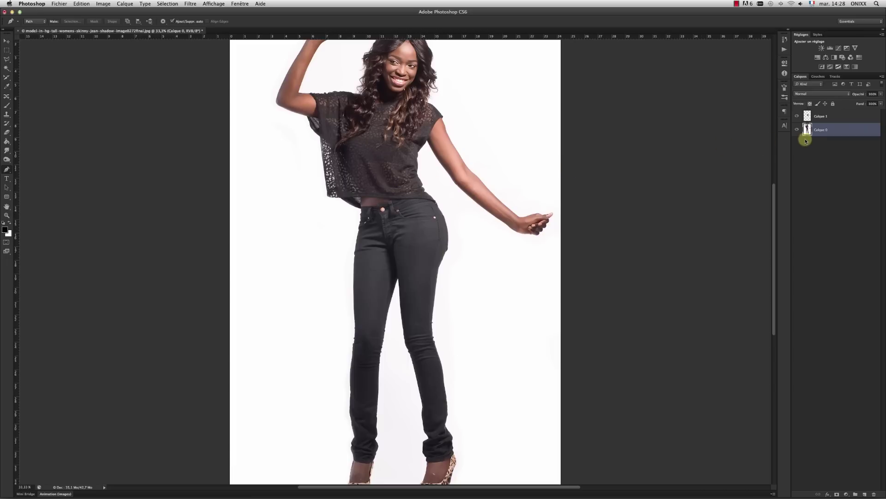
left_click(807, 115)
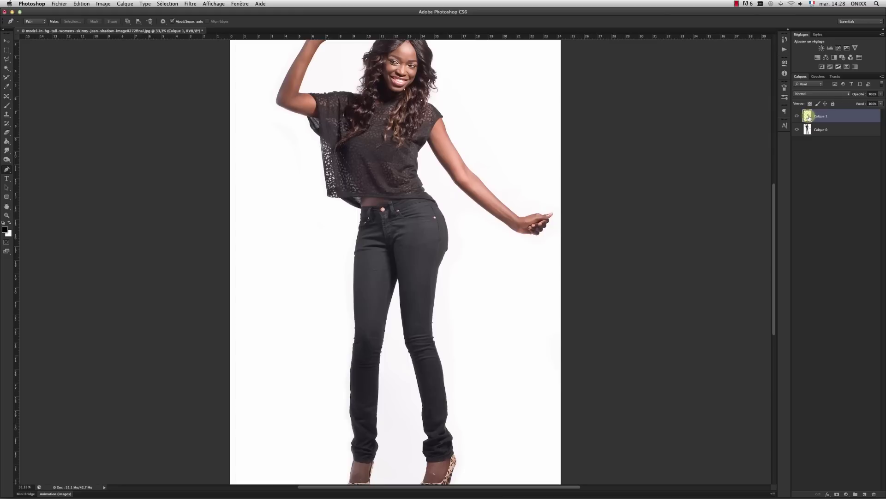
left_click(82, 4)
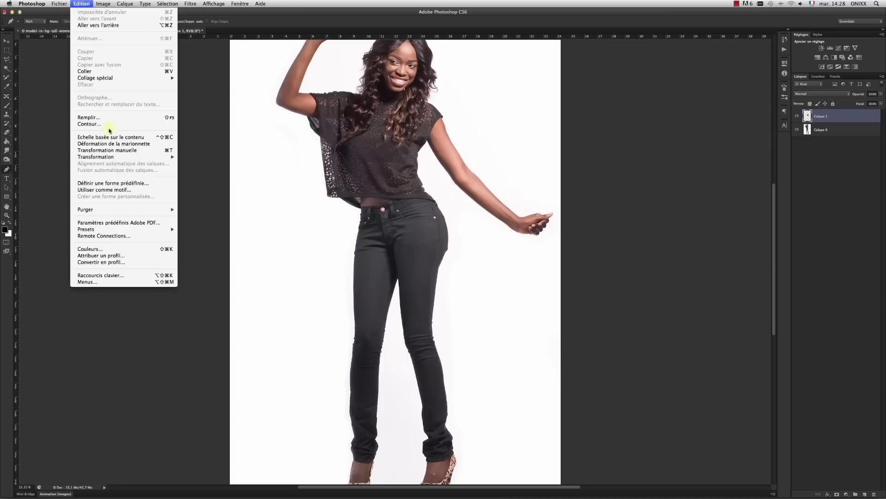
mouse_move(152, 157)
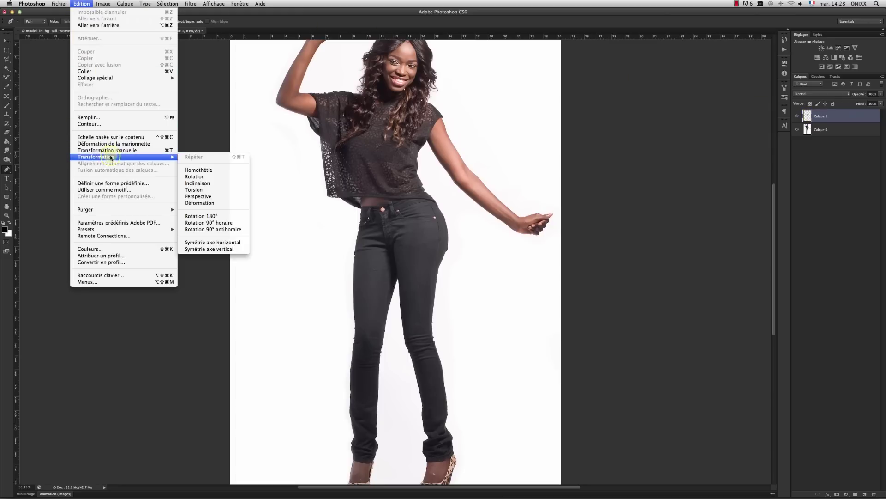
left_click(219, 203)
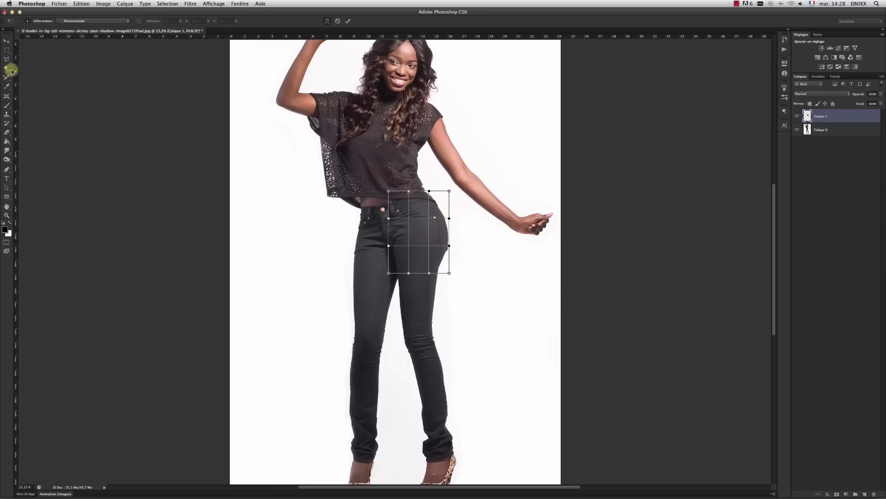
left_click_drag(450, 219, 456, 213)
key("ctrl+z")
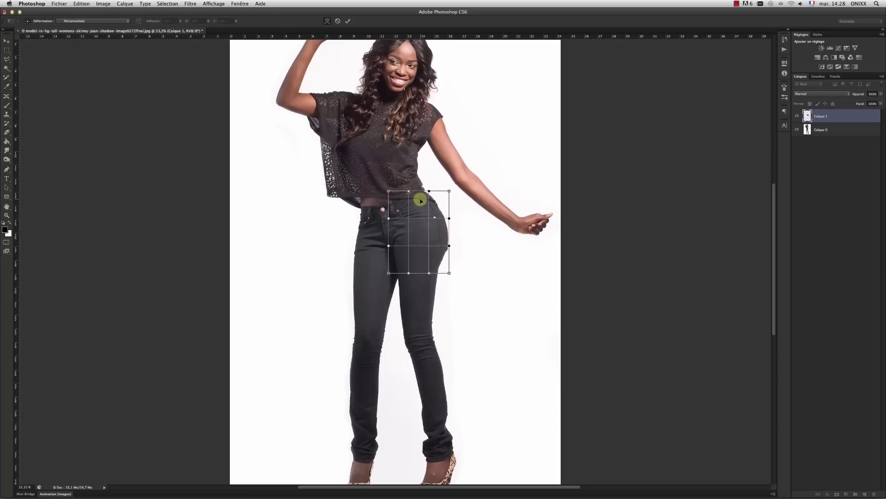
key("Return")
left_click(7, 45)
left_click(545, 242)
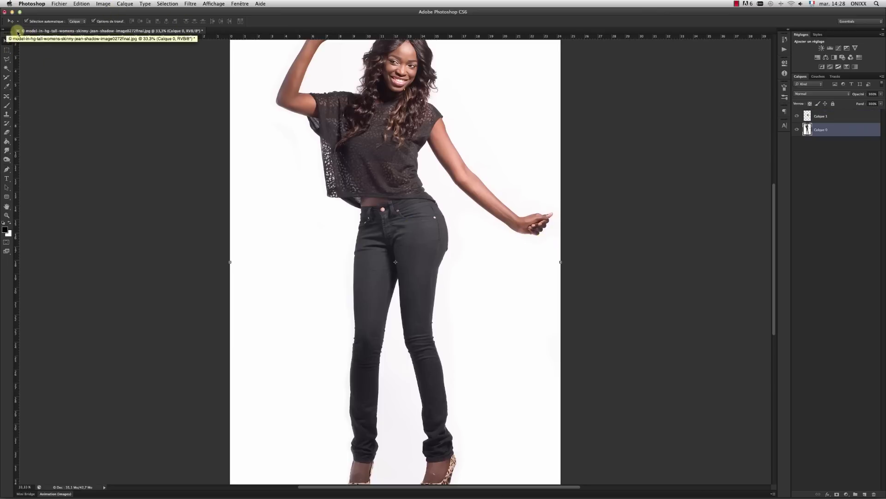
Close the image without saving its changes and switch to the Liquify folder in Finder.
left_click(17, 32)
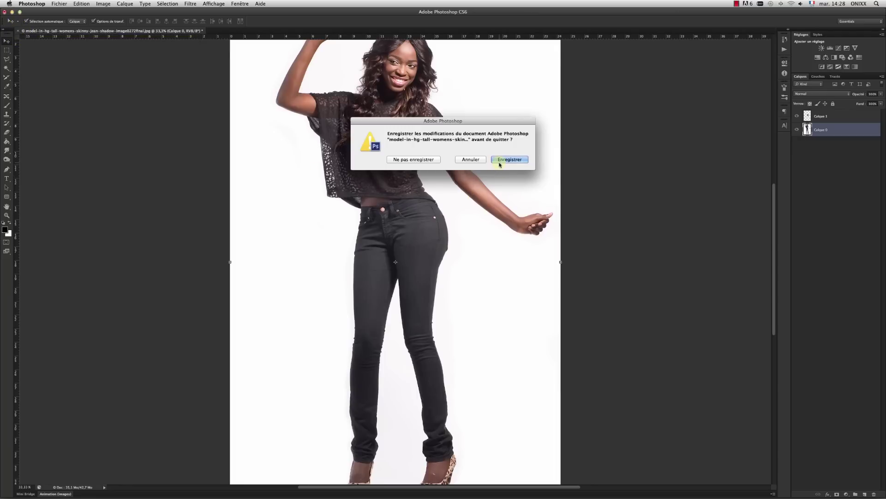
left_click(431, 160)
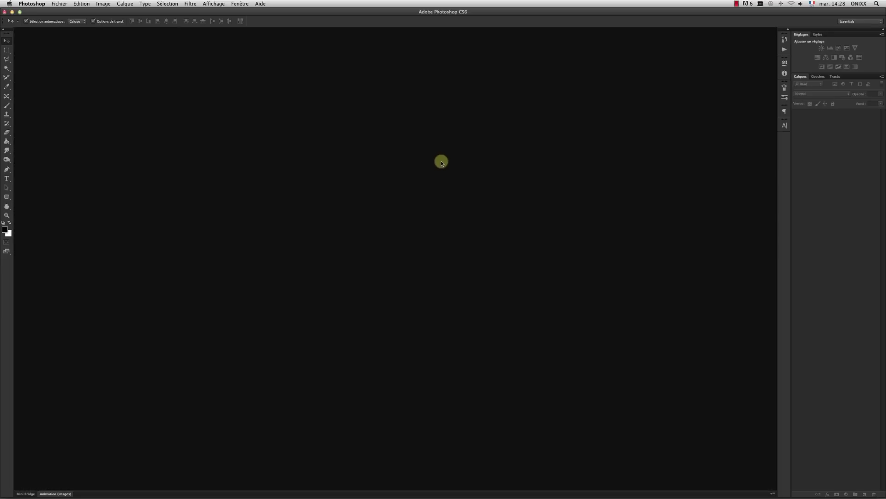
key("ctrl+Up")
left_click(368, 33)
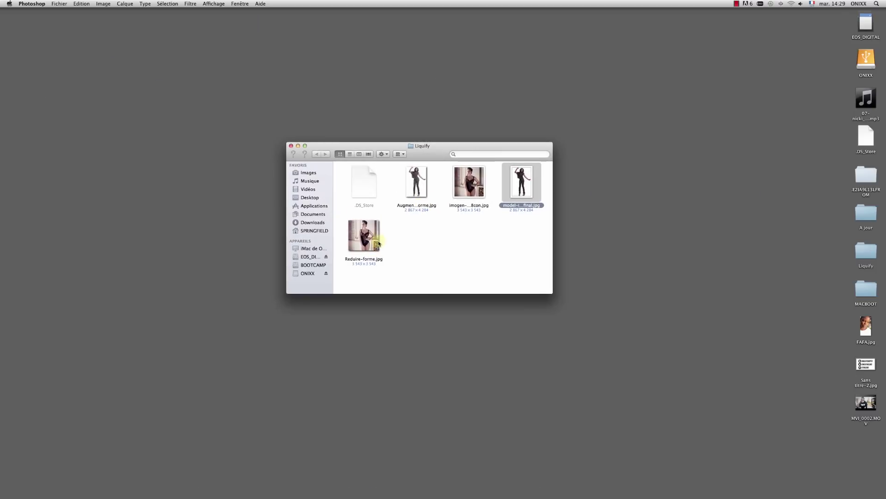
Preview the original imogen lingerie photo and the slimmed Reduire-forme.jpg in turn to compare them.
left_click(468, 187)
key("space")
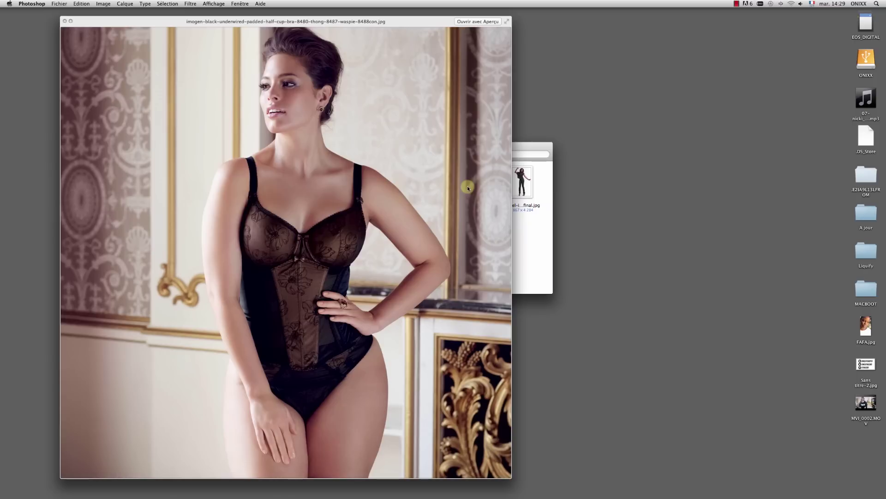
key("space")
left_click(350, 233)
key("space")
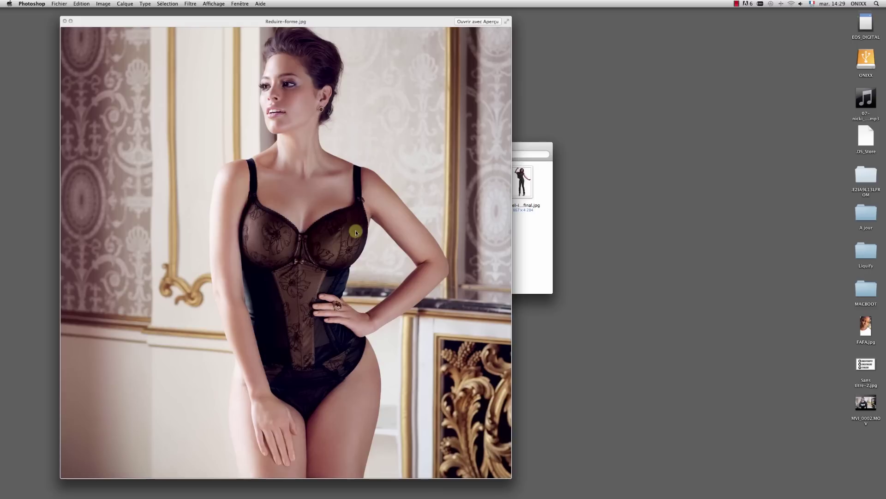
key("space")
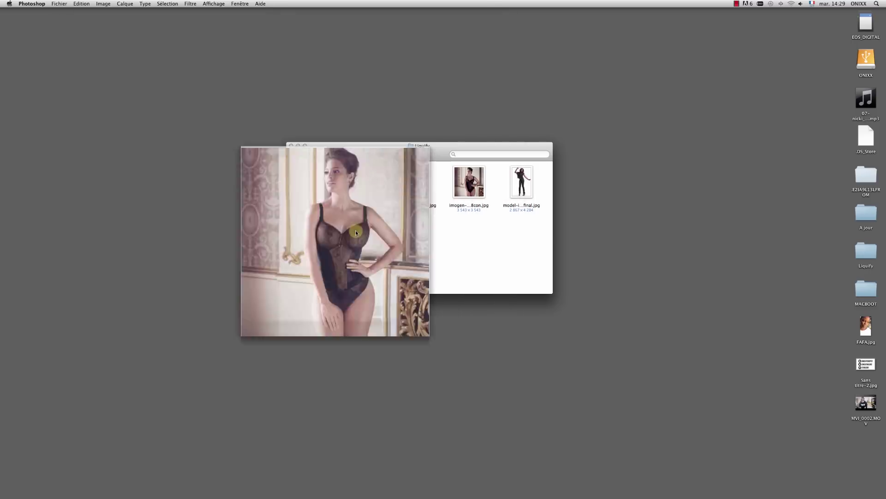
Preview the original skinny-jean model photo, move the preview aside, and compare it with Augmentation-forme.jpg.
left_click(422, 191)
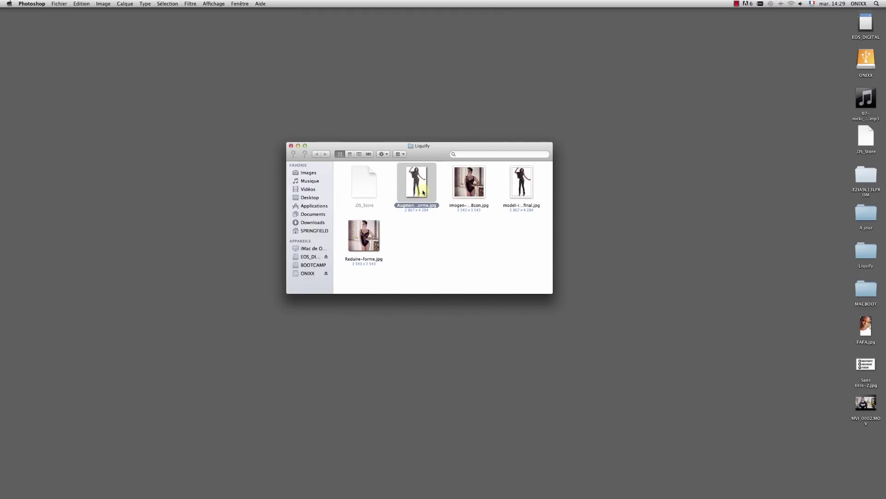
left_click(527, 190)
key("space")
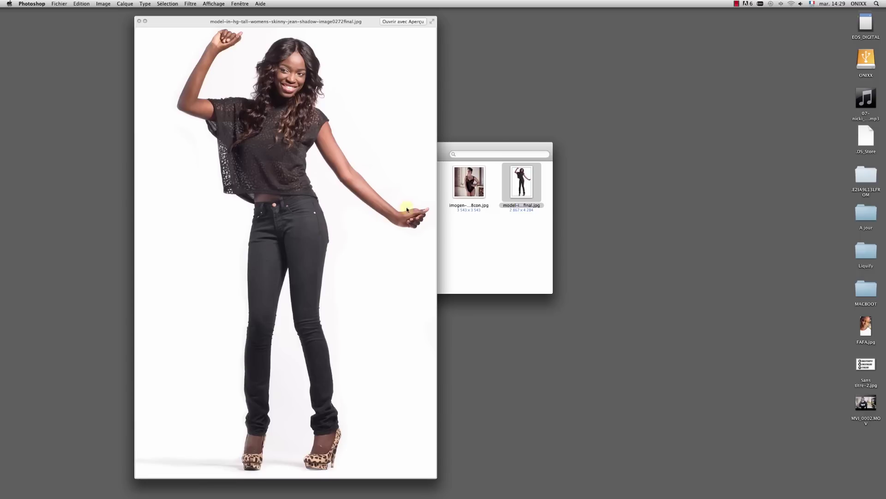
left_click_drag(364, 26, 280, 22)
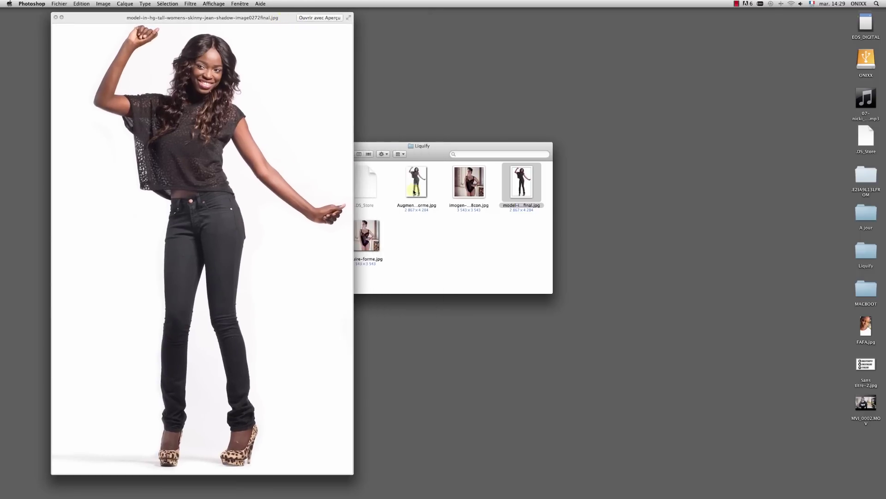
left_click(416, 187)
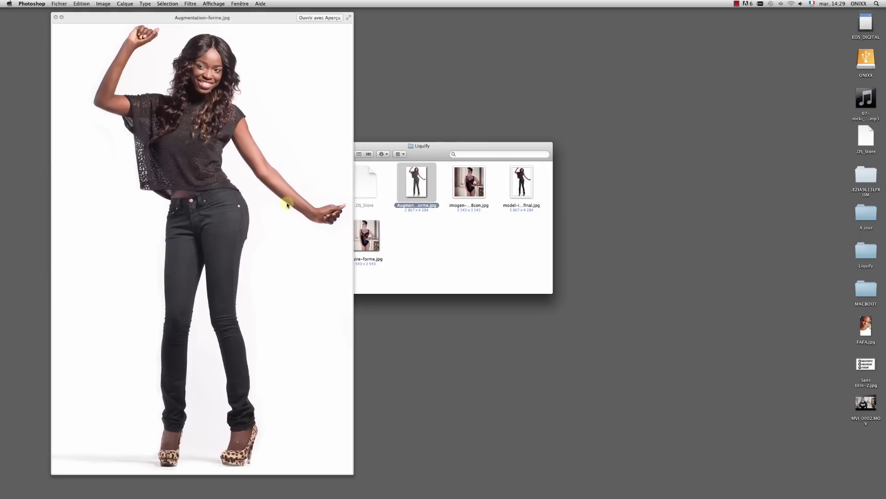